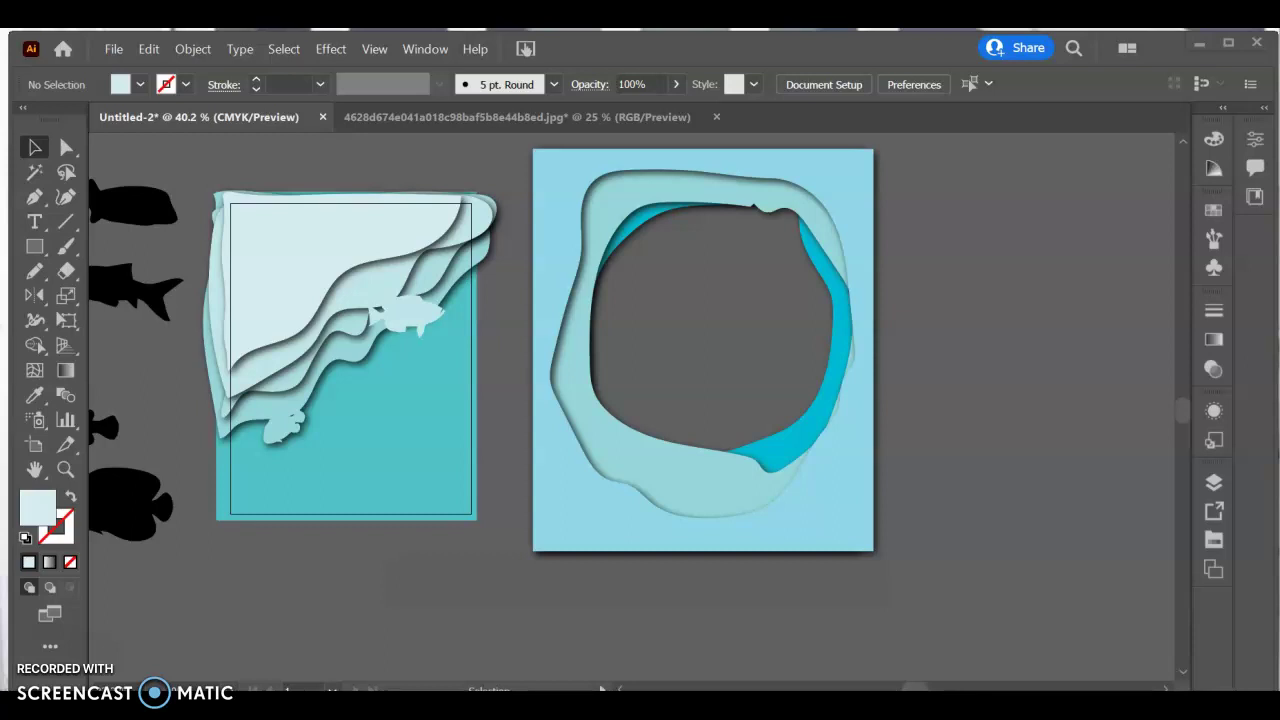
# Create a new document from the Print 17 x 11 in landscape preset.
pyautogui.click(114, 49)
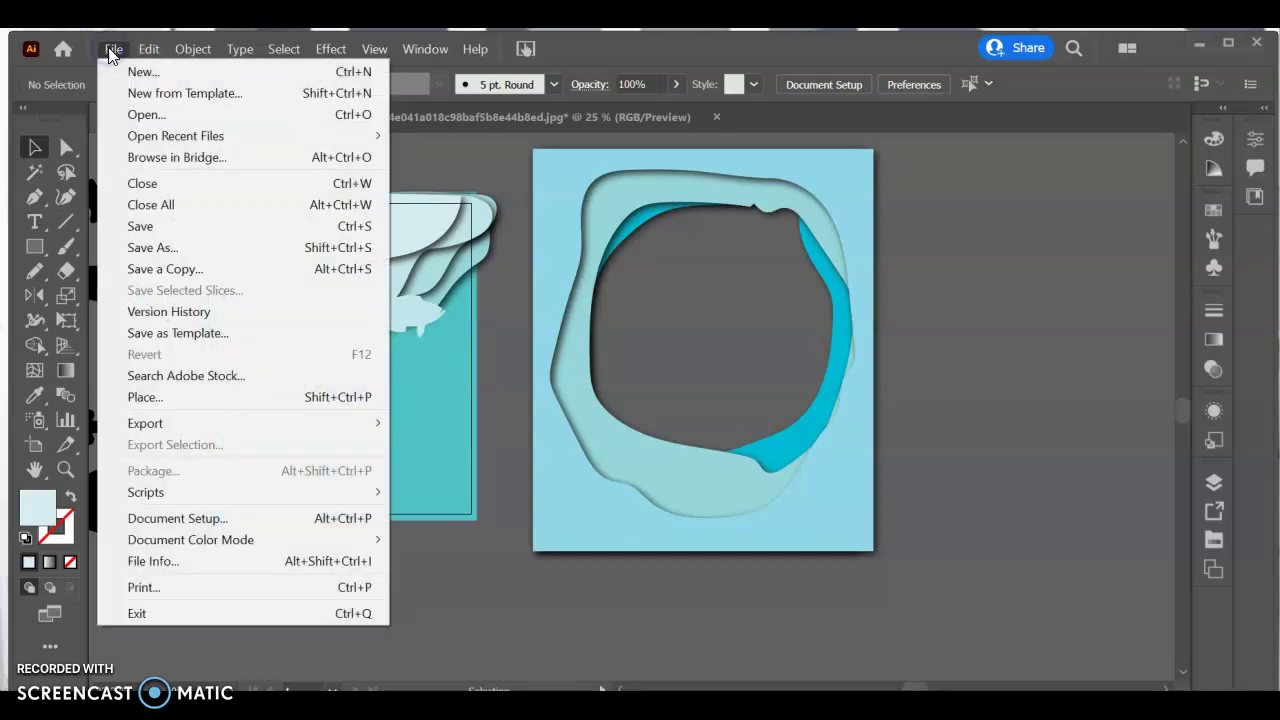
pyautogui.click(197, 78)
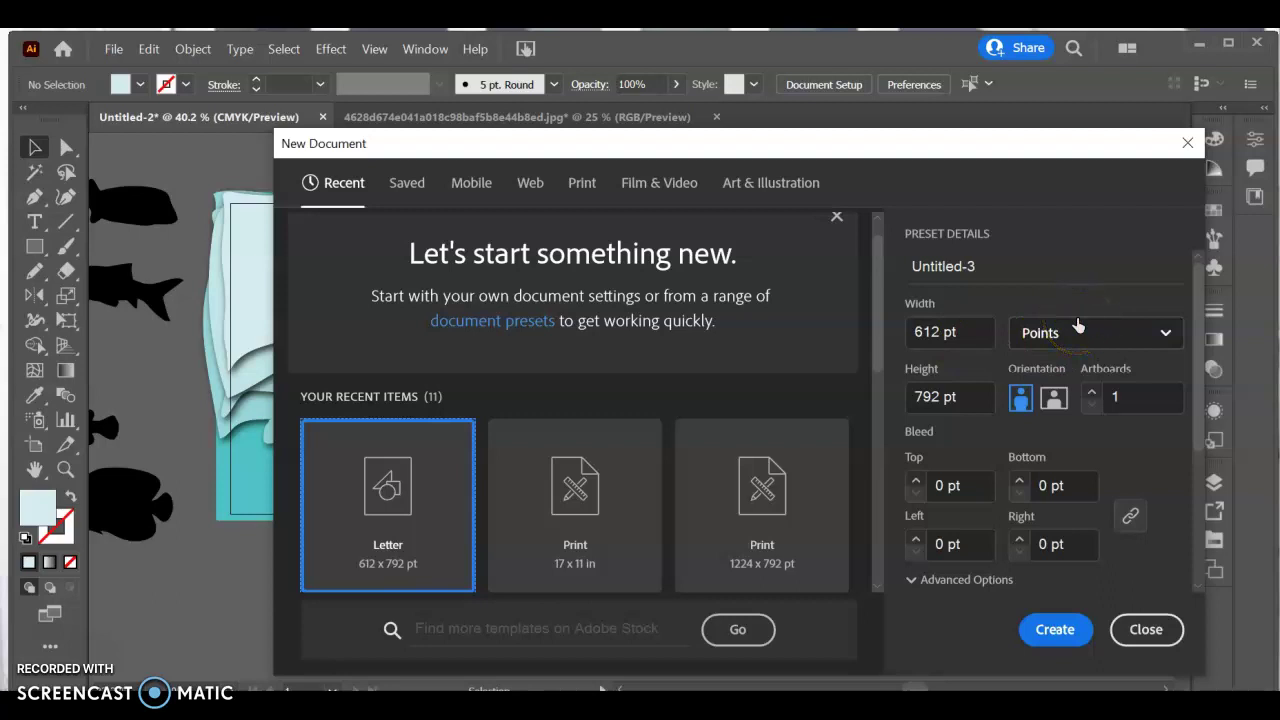
pyautogui.click(590, 500)
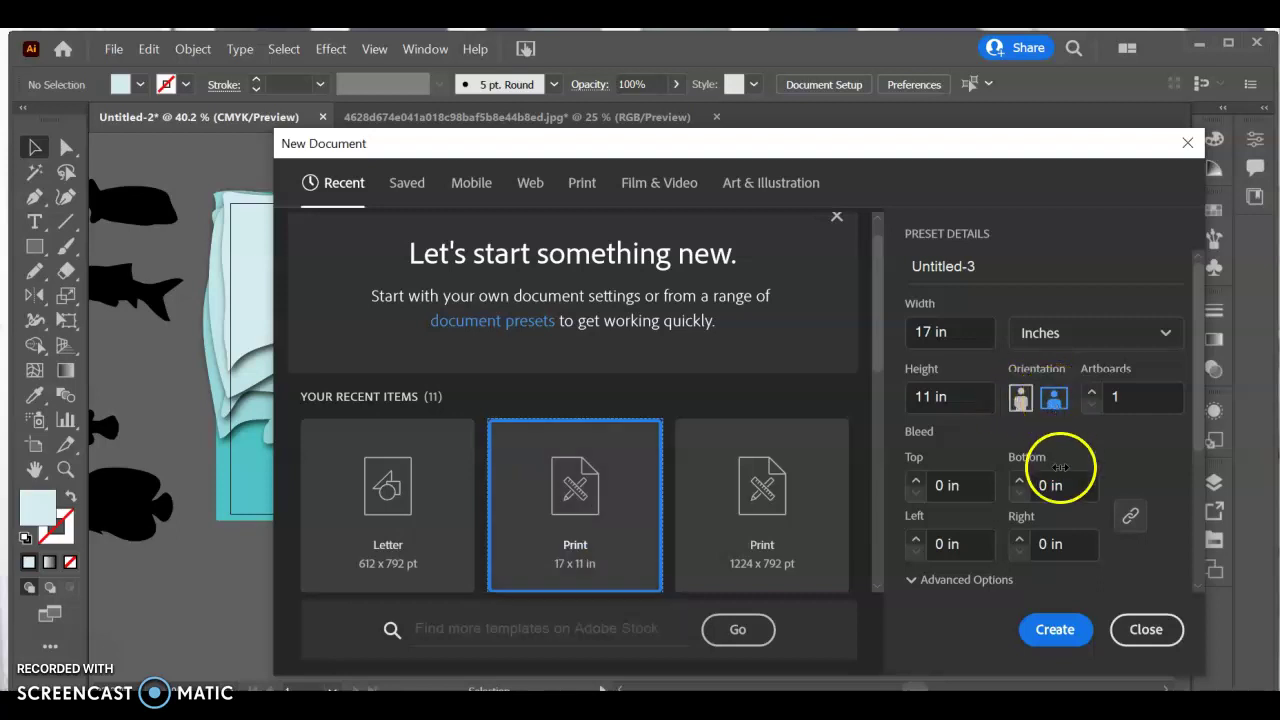
pyautogui.click(1068, 630)
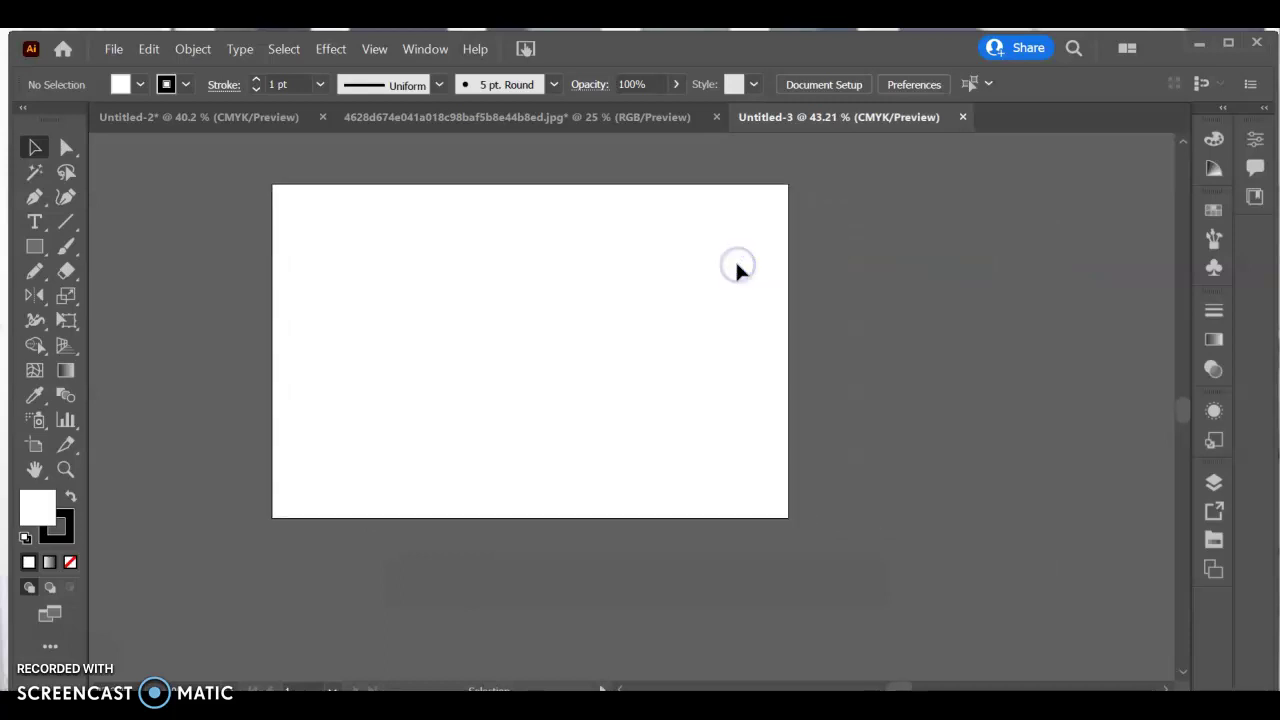
# Open the Layers panel and load the Nature > Beach swatch library from the Fill dropdown.
pyautogui.click(1213, 484)
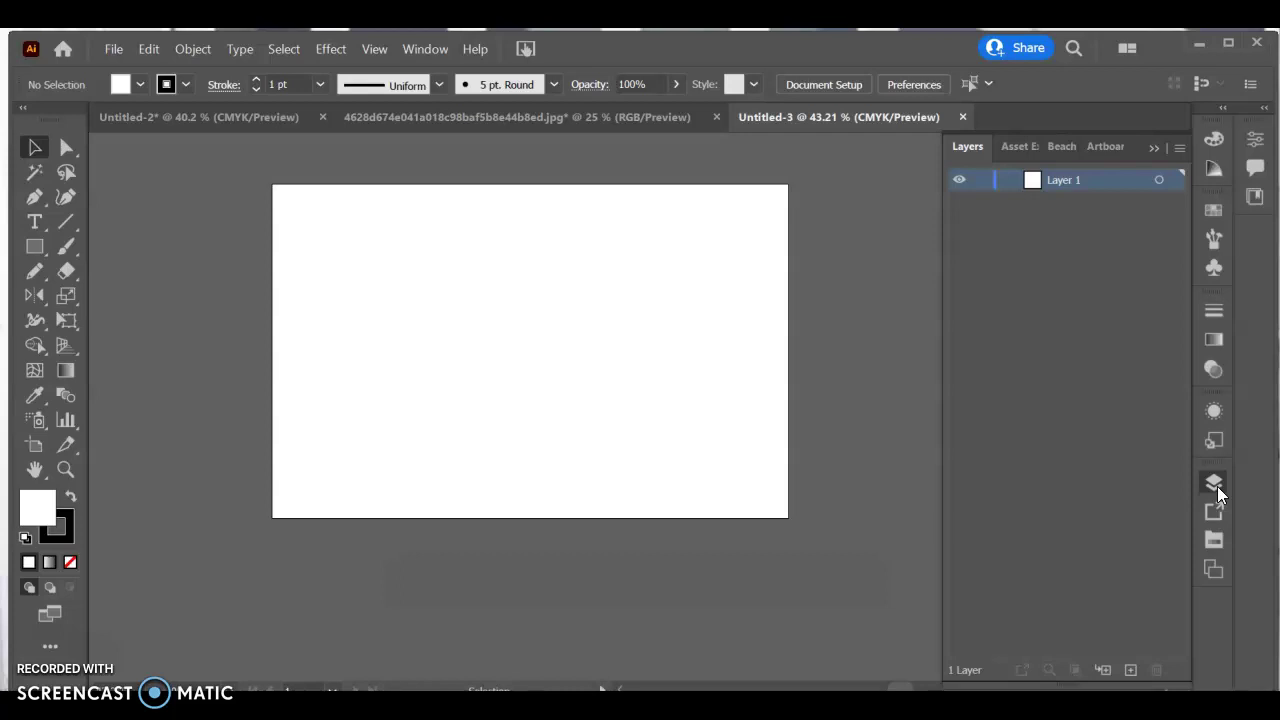
pyautogui.click(1057, 147)
pyautogui.moveTo(1059, 150); pyautogui.dragTo(138, 211)
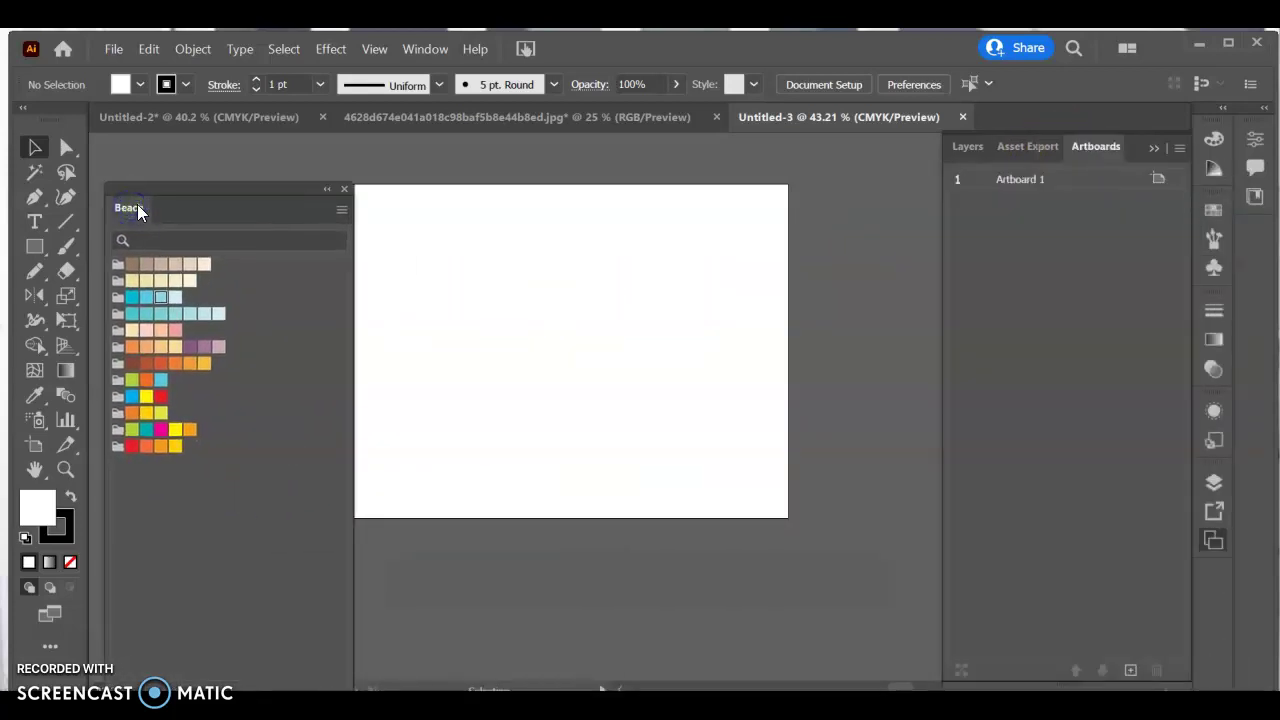
pyautogui.click(139, 84)
pyautogui.click(5, 214)
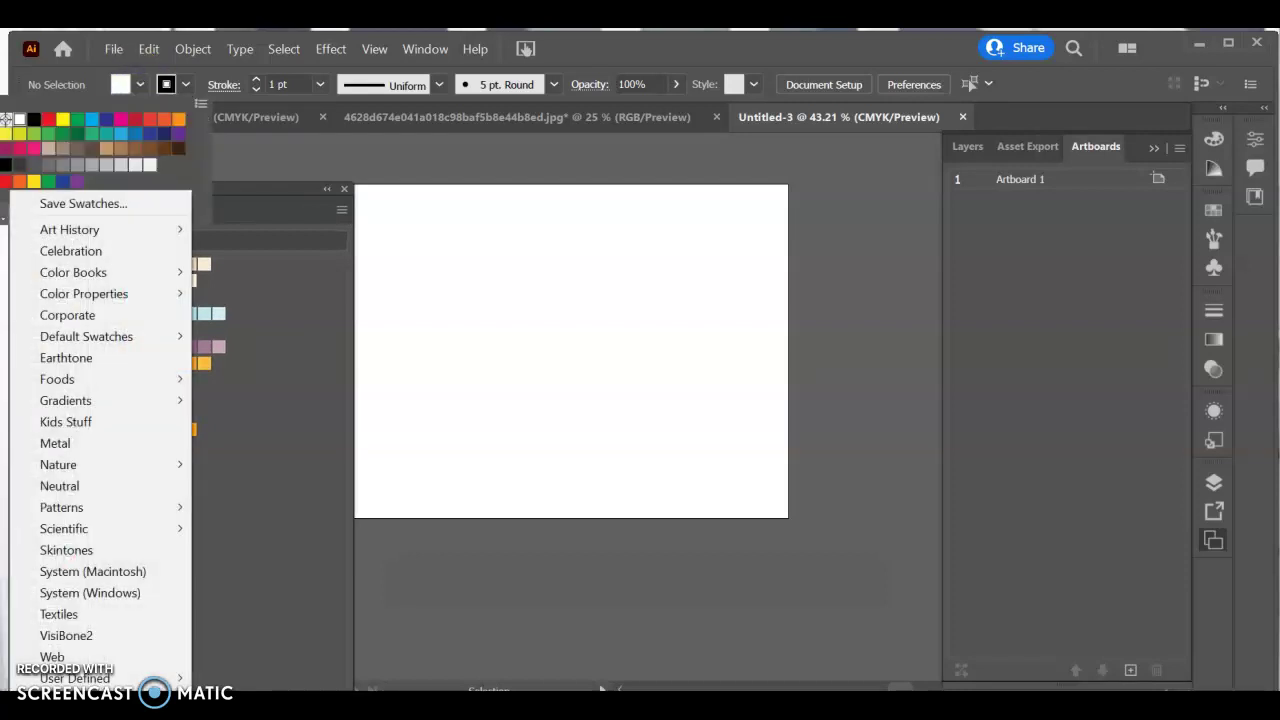
pyautogui.moveTo(140, 472)
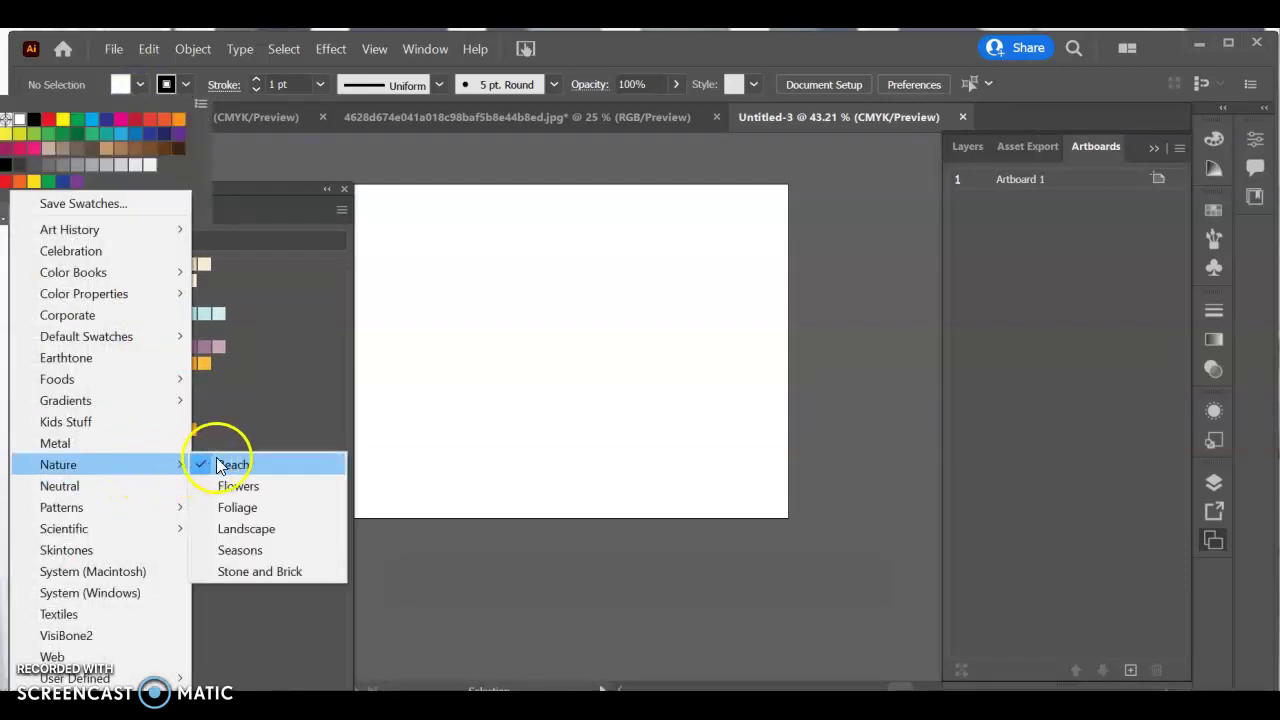
pyautogui.click(300, 343)
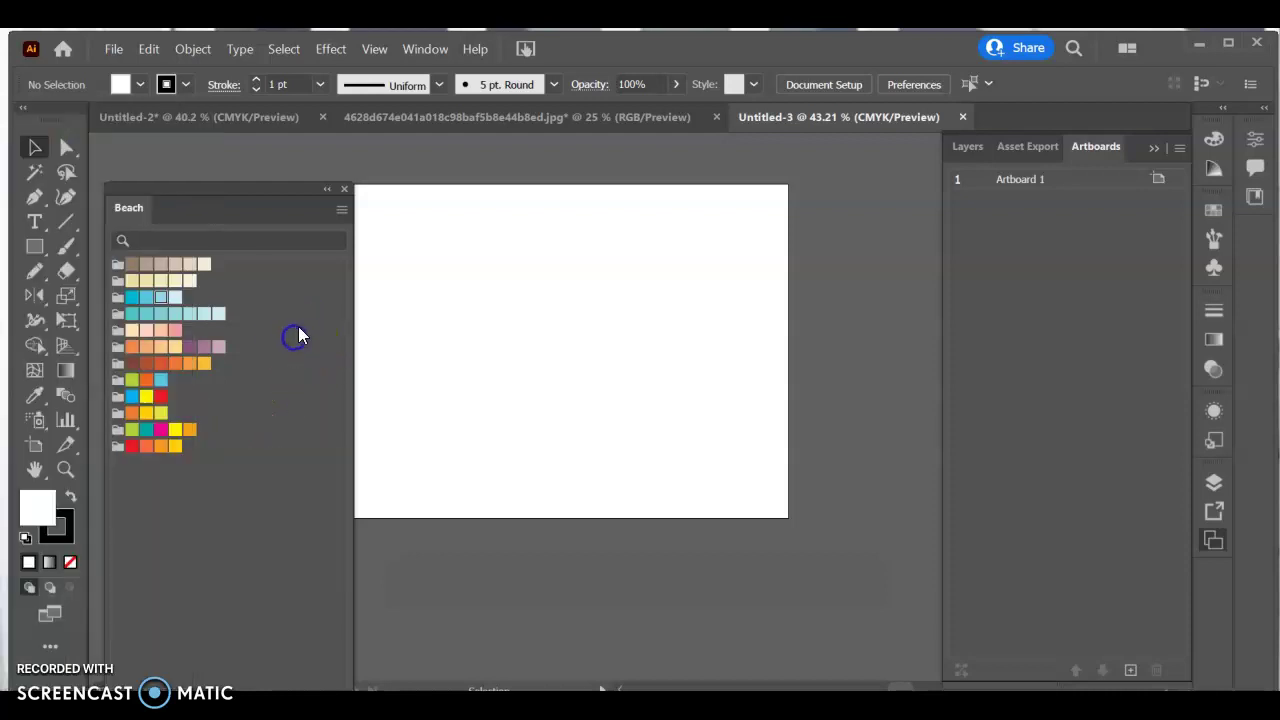
# Resize and dock the Beach swatch panel on the right, then return to Layers.
pyautogui.doubleClick(221, 191)
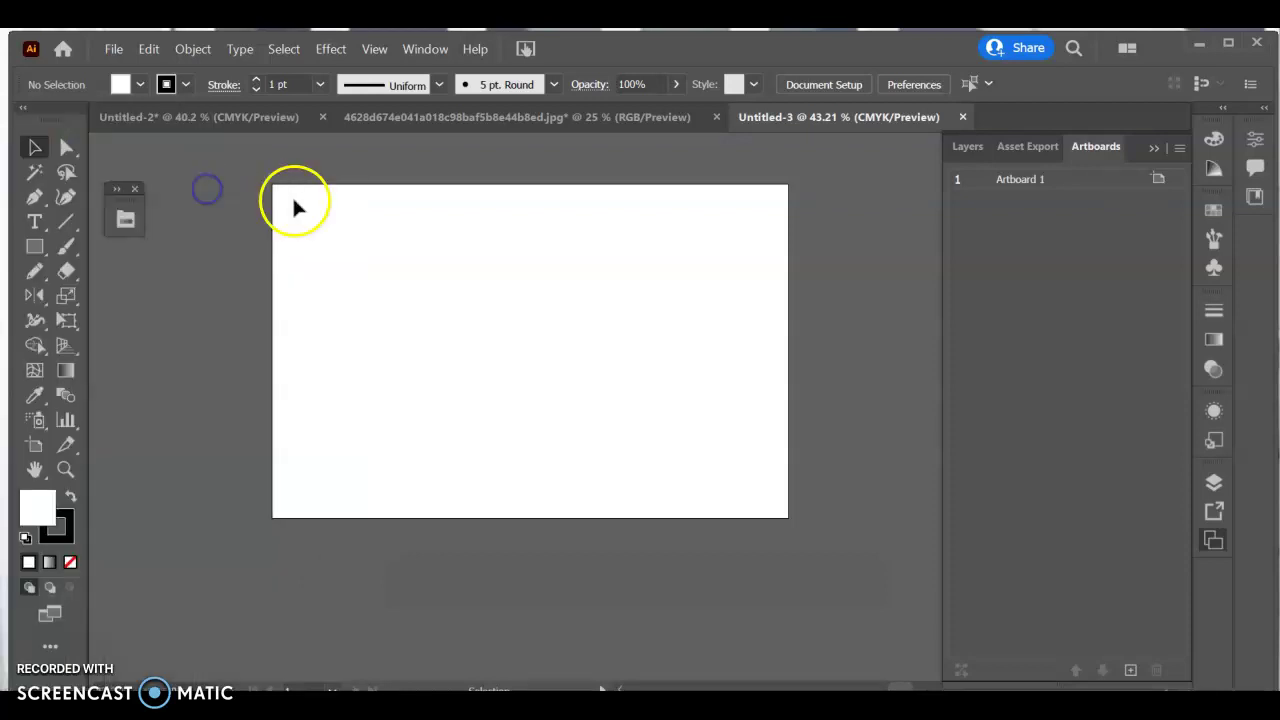
pyautogui.doubleClick(114, 190)
pyautogui.moveTo(178, 196); pyautogui.dragTo(865, 163)
pyautogui.moveTo(1050, 279); pyautogui.dragTo(957, 309)
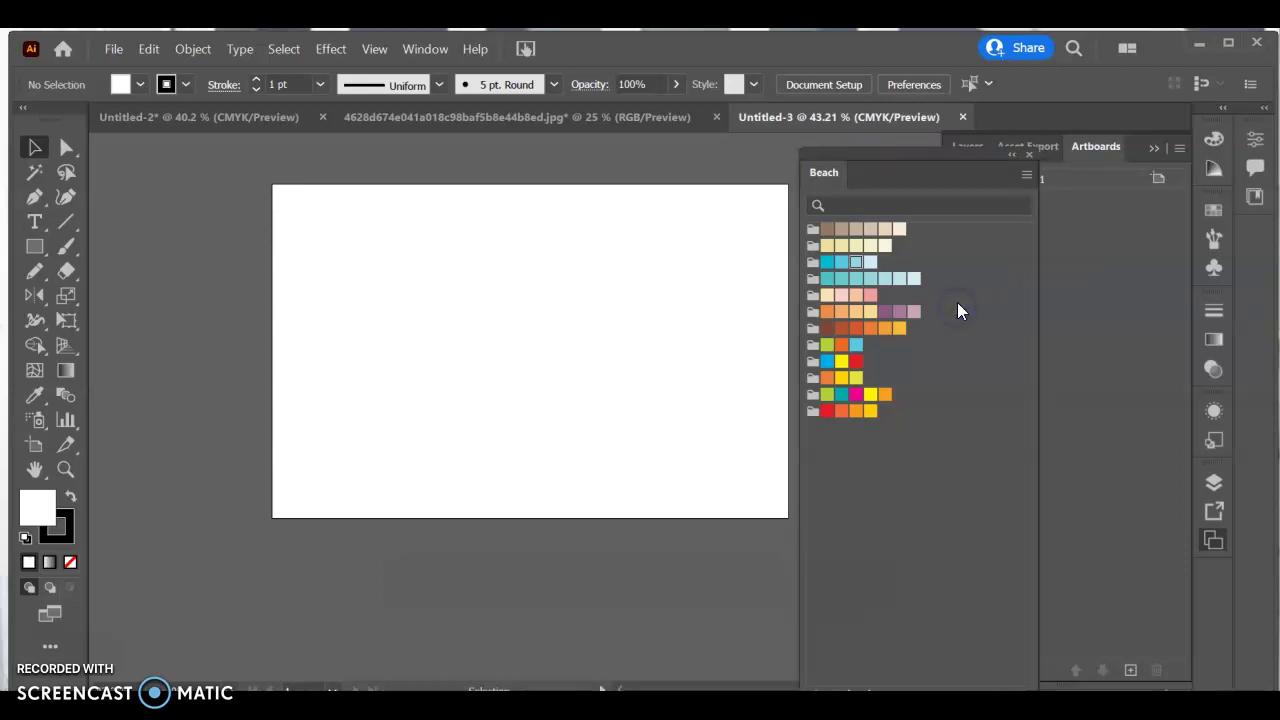
pyautogui.moveTo(951, 163); pyautogui.dragTo(978, 340)
pyautogui.click(968, 150)
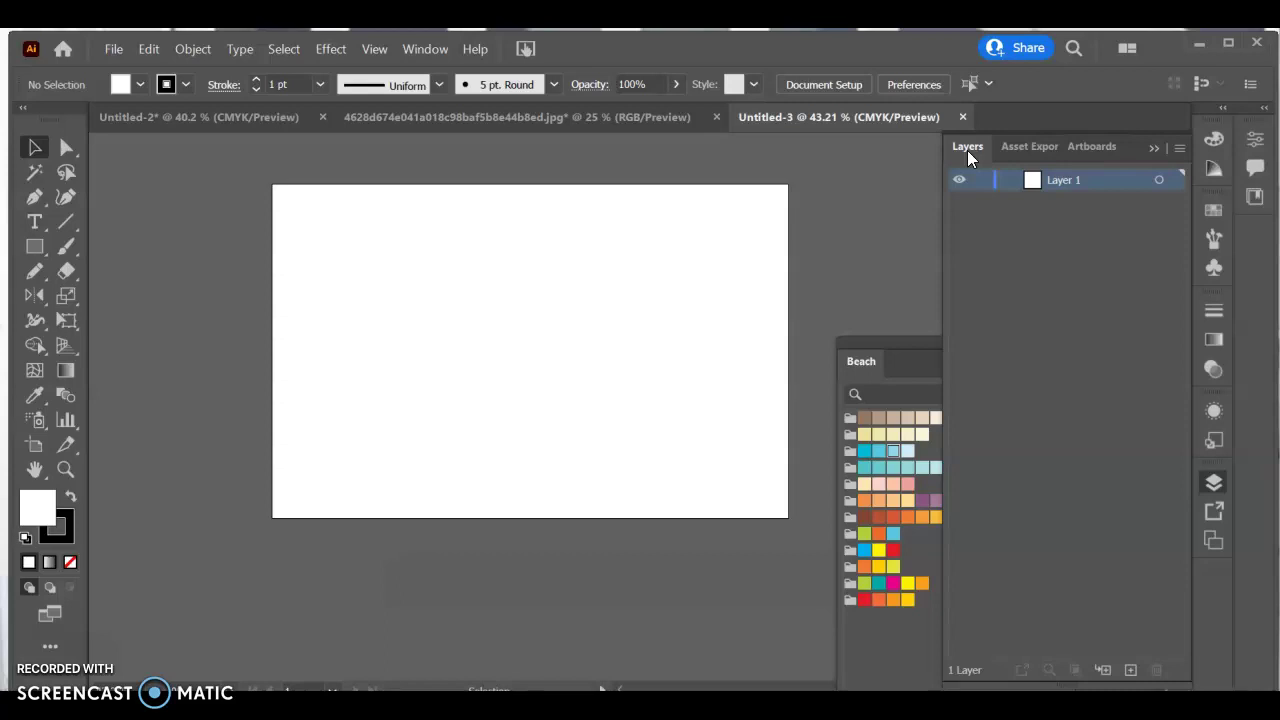
# Draw a rectangle over the artboard and fill it with dark teal 388989.
pyautogui.click(34, 246)
pyautogui.moveTo(292, 187); pyautogui.dragTo(806, 522)
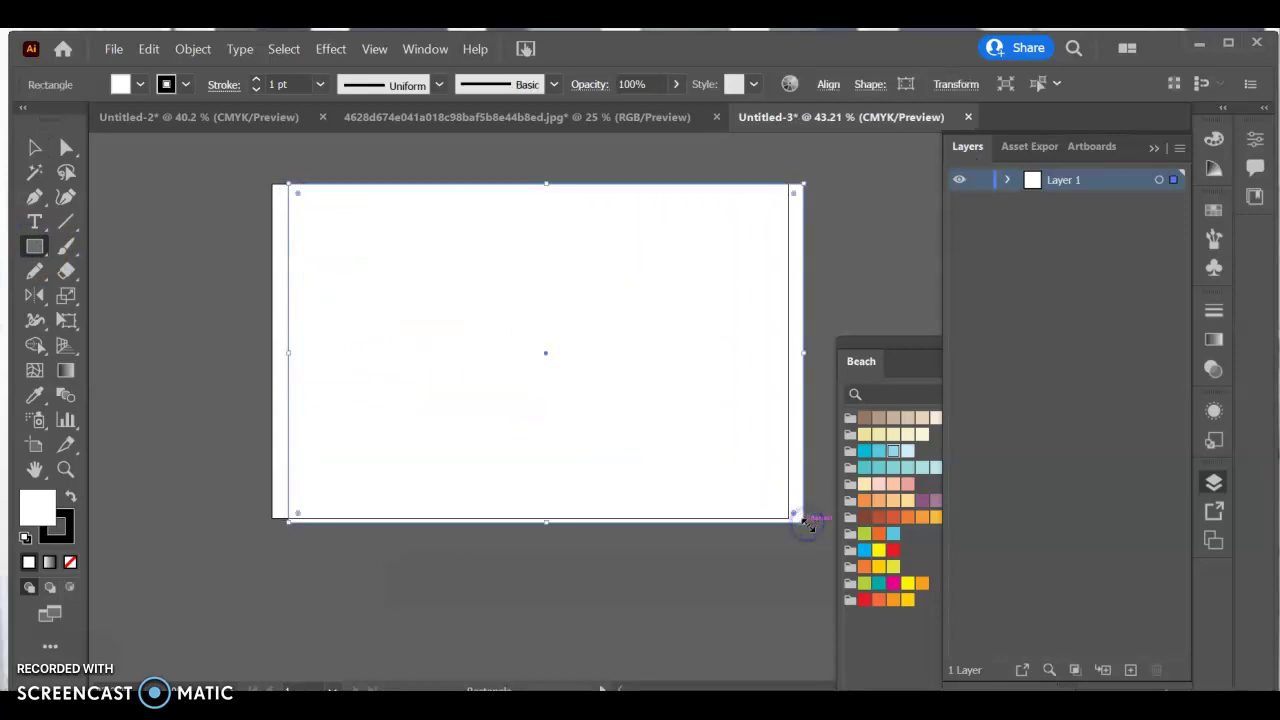
pyautogui.click(865, 450)
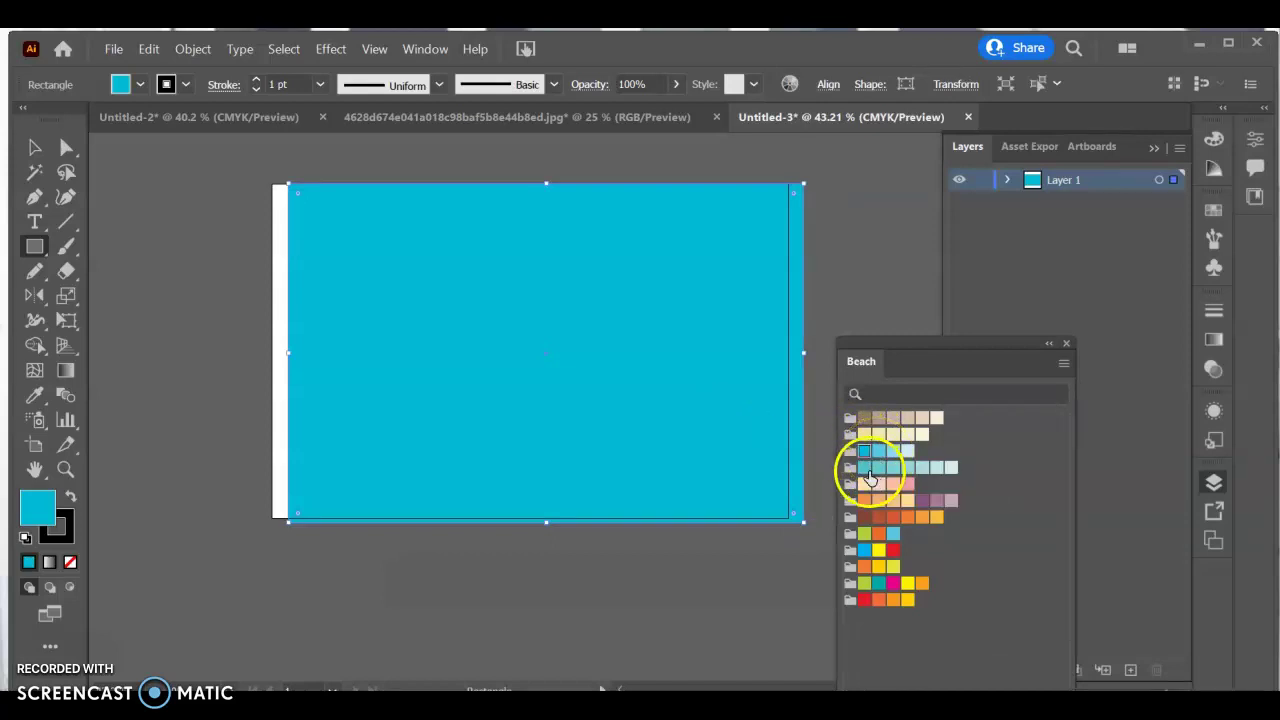
pyautogui.click(864, 467)
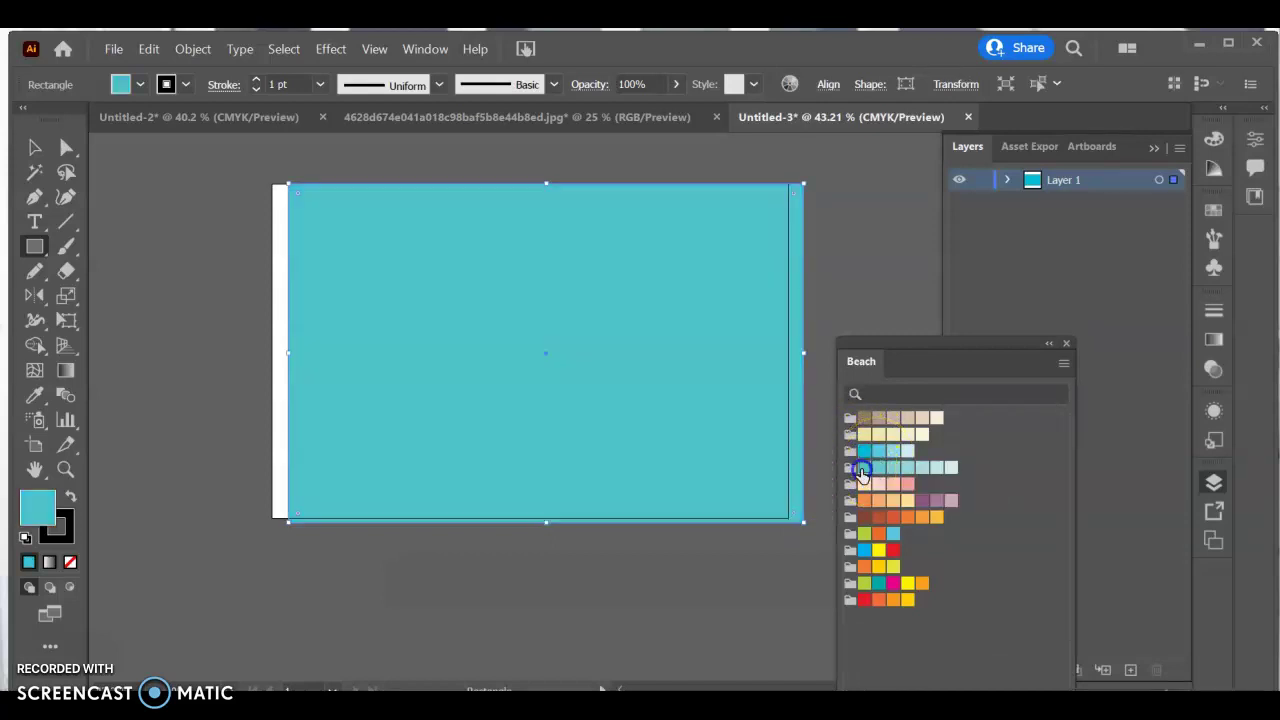
pyautogui.doubleClick(40, 510)
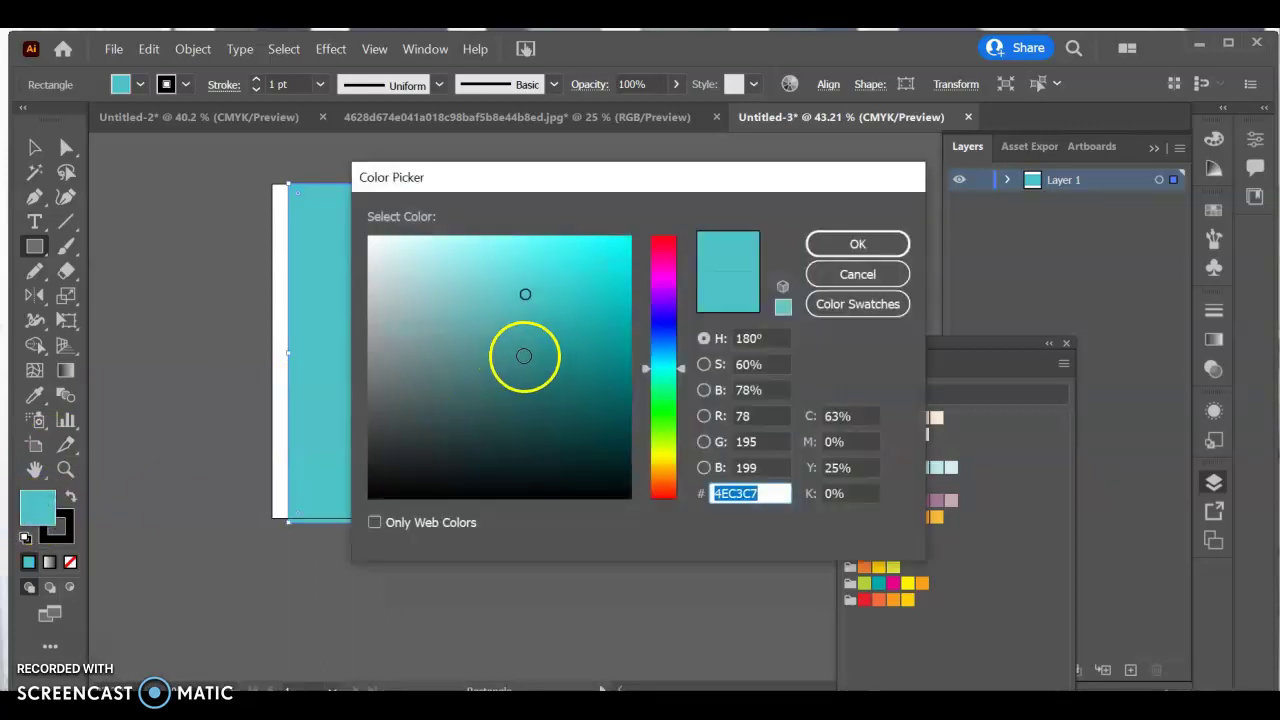
pyautogui.click(525, 356)
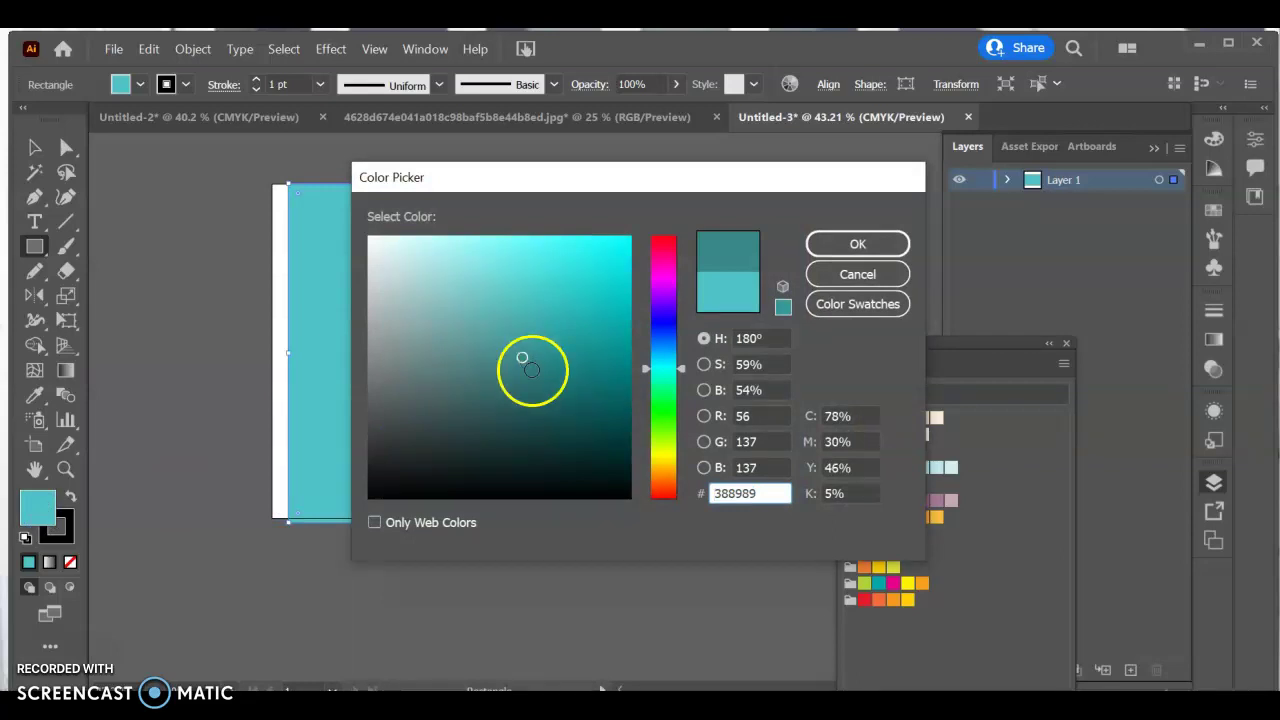
pyautogui.click(830, 244)
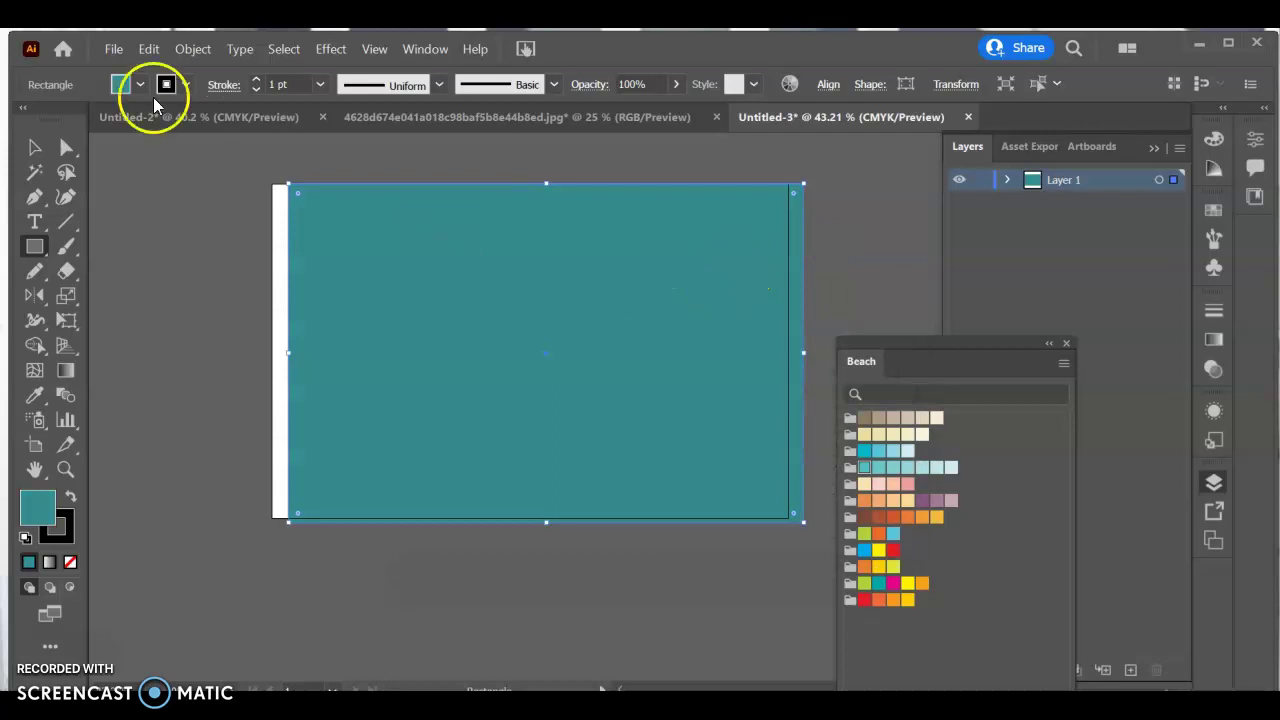
# Align and resize the teal rectangle to fit the artboard edges exactly.
pyautogui.click(34, 147)
pyautogui.moveTo(396, 260); pyautogui.dragTo(380, 261)
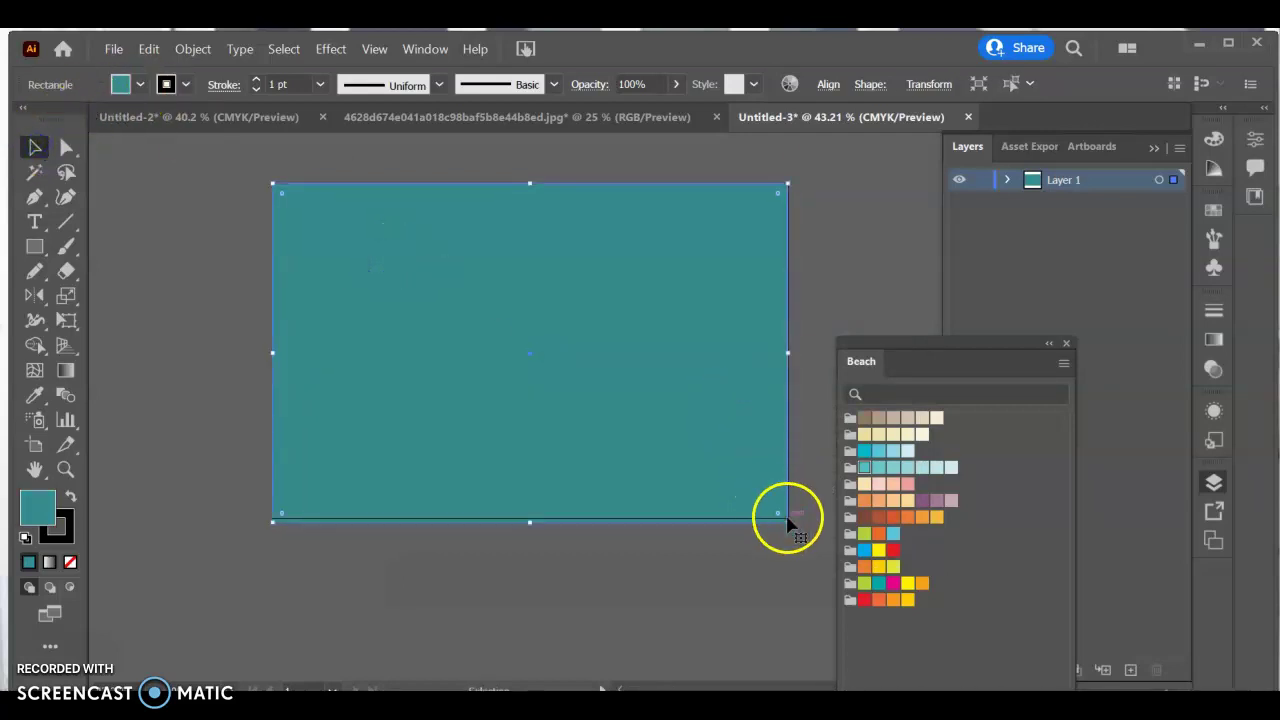
pyautogui.moveTo(788, 520); pyautogui.dragTo(787, 518)
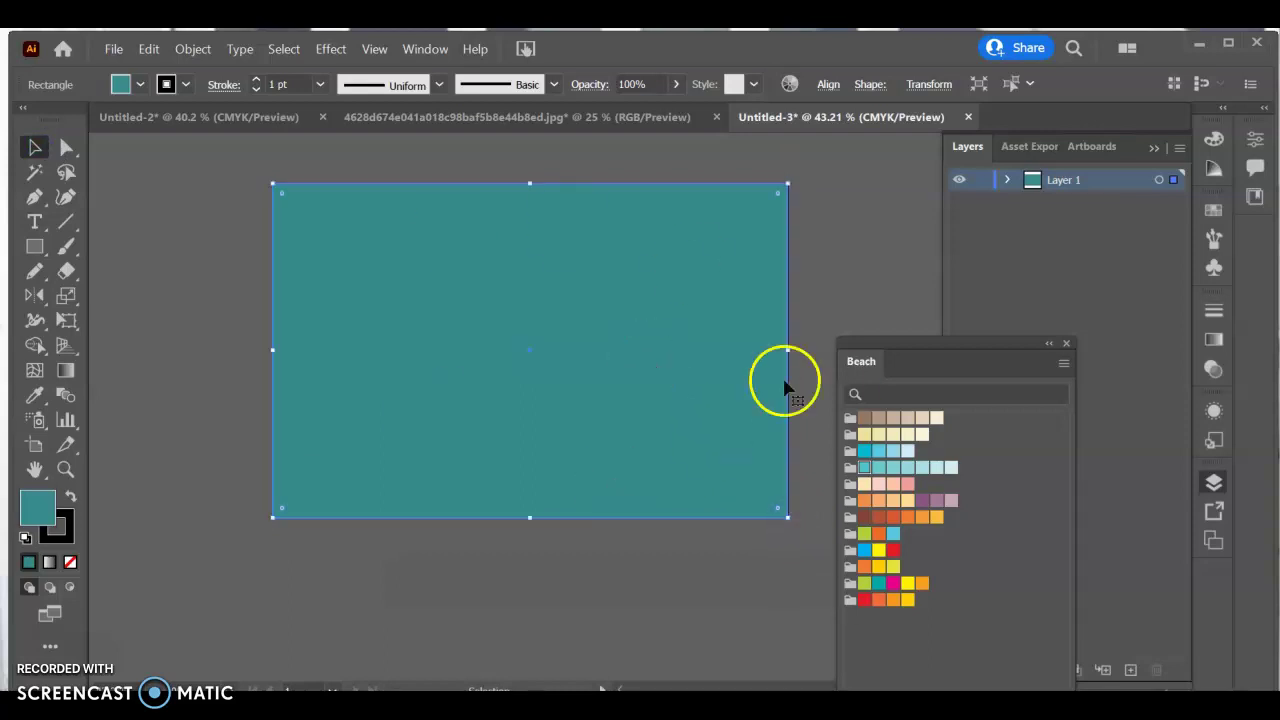
pyautogui.click(1006, 181)
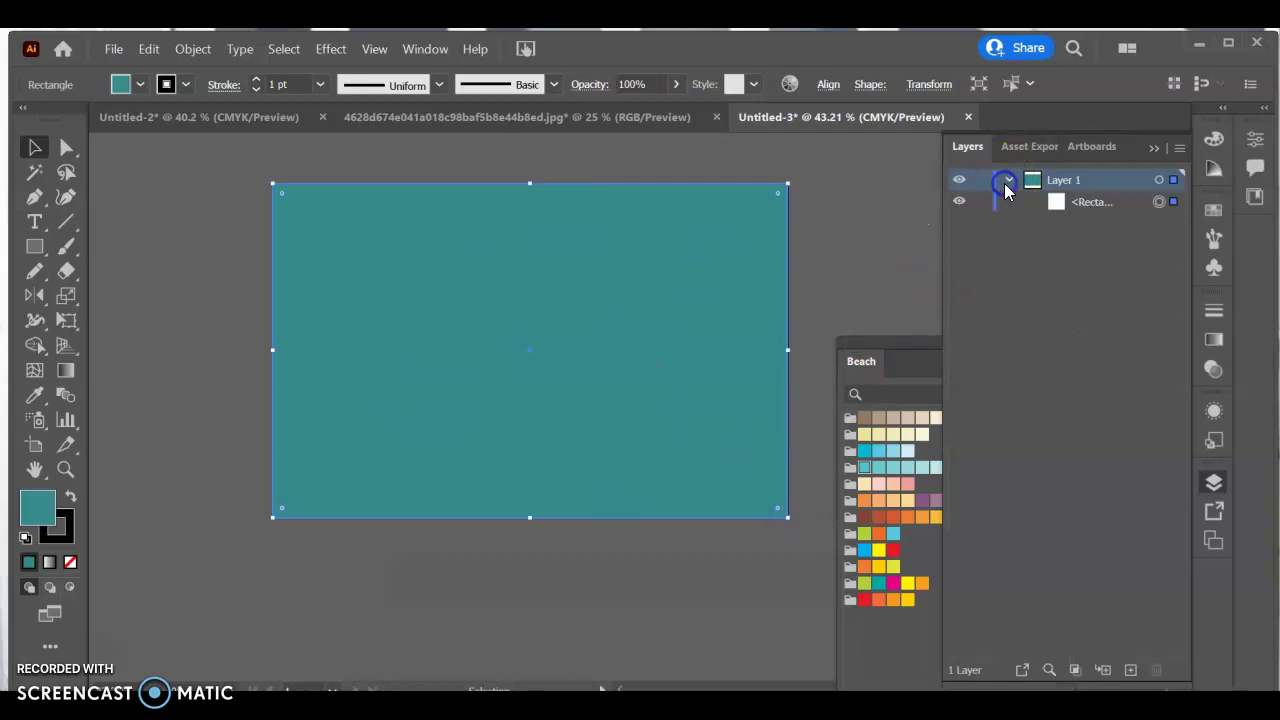
pyautogui.click(851, 247)
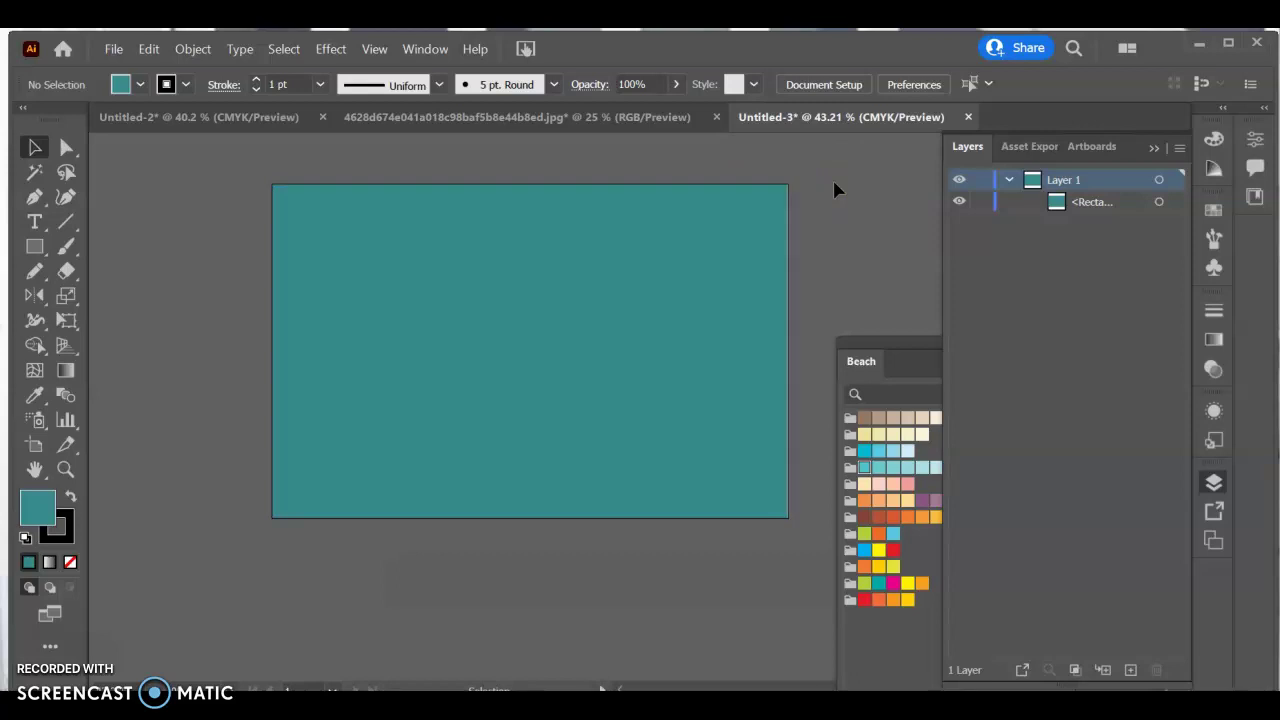
# Set the stroke colour for new shapes to None.
pyautogui.click(185, 84)
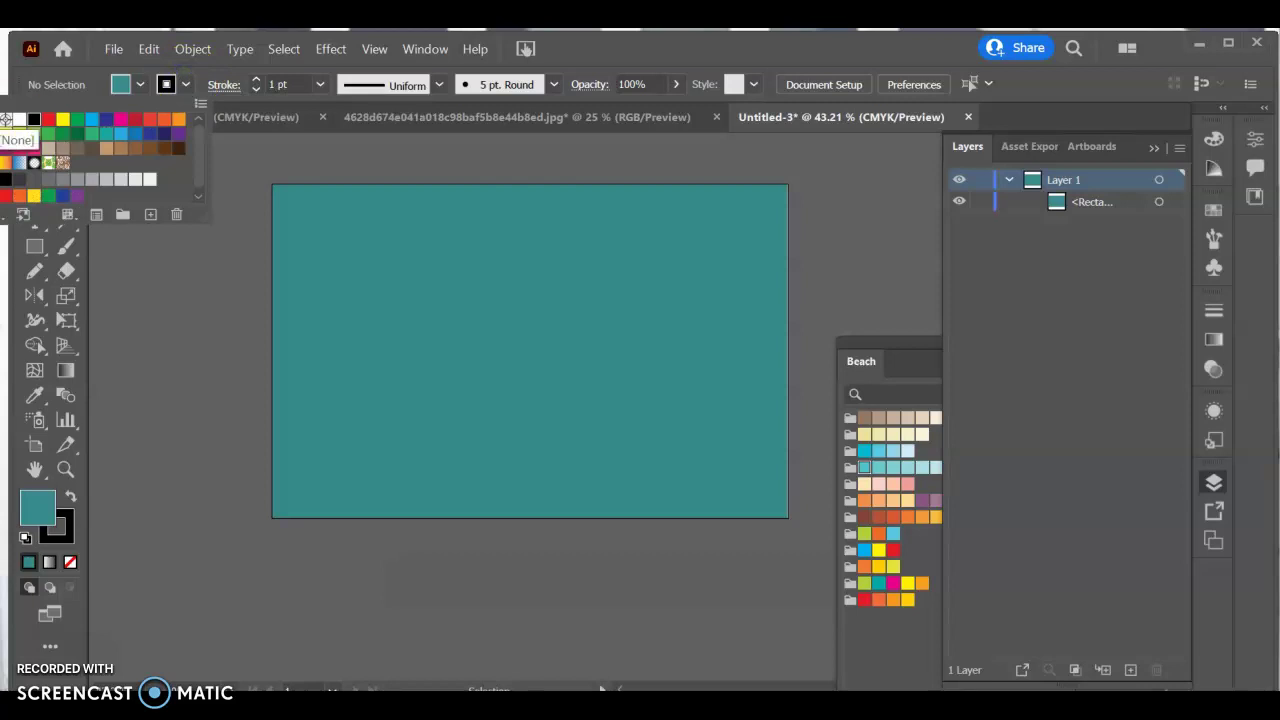
pyautogui.click(6, 120)
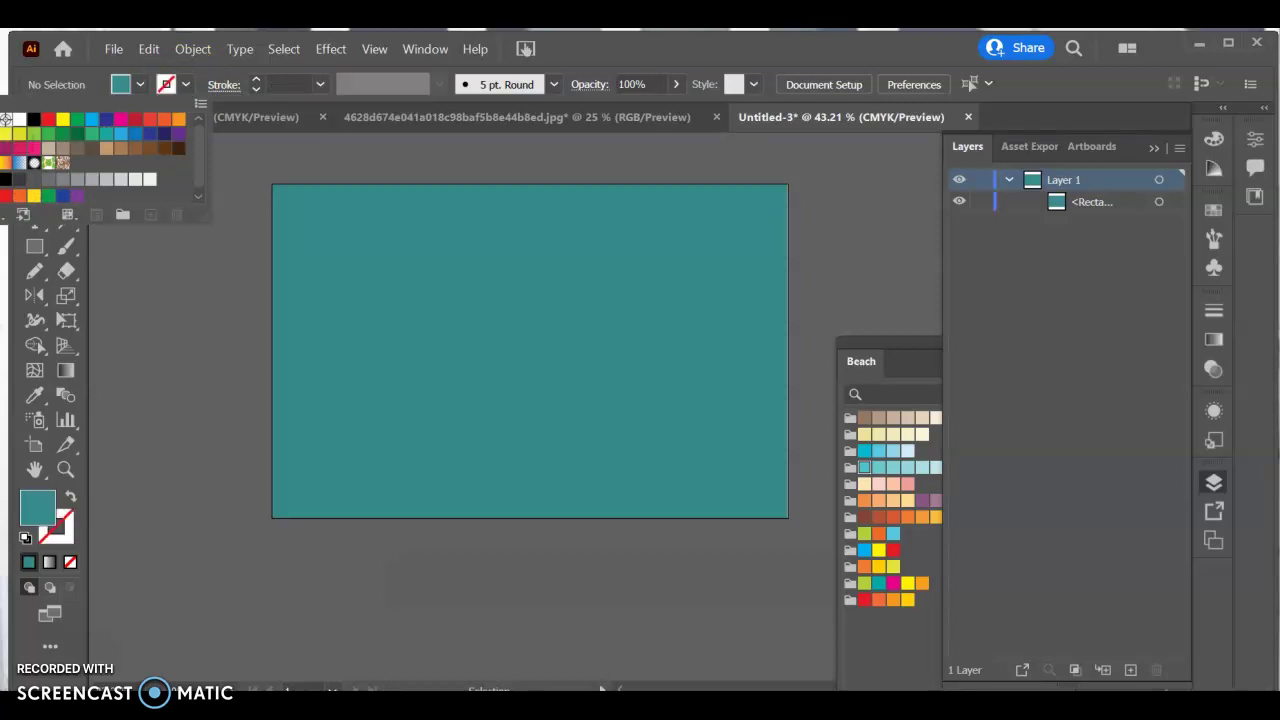
pyautogui.click(131, 305)
# Maximize the Illustrator window and select the Pencil tool.
pyautogui.click(32, 273)
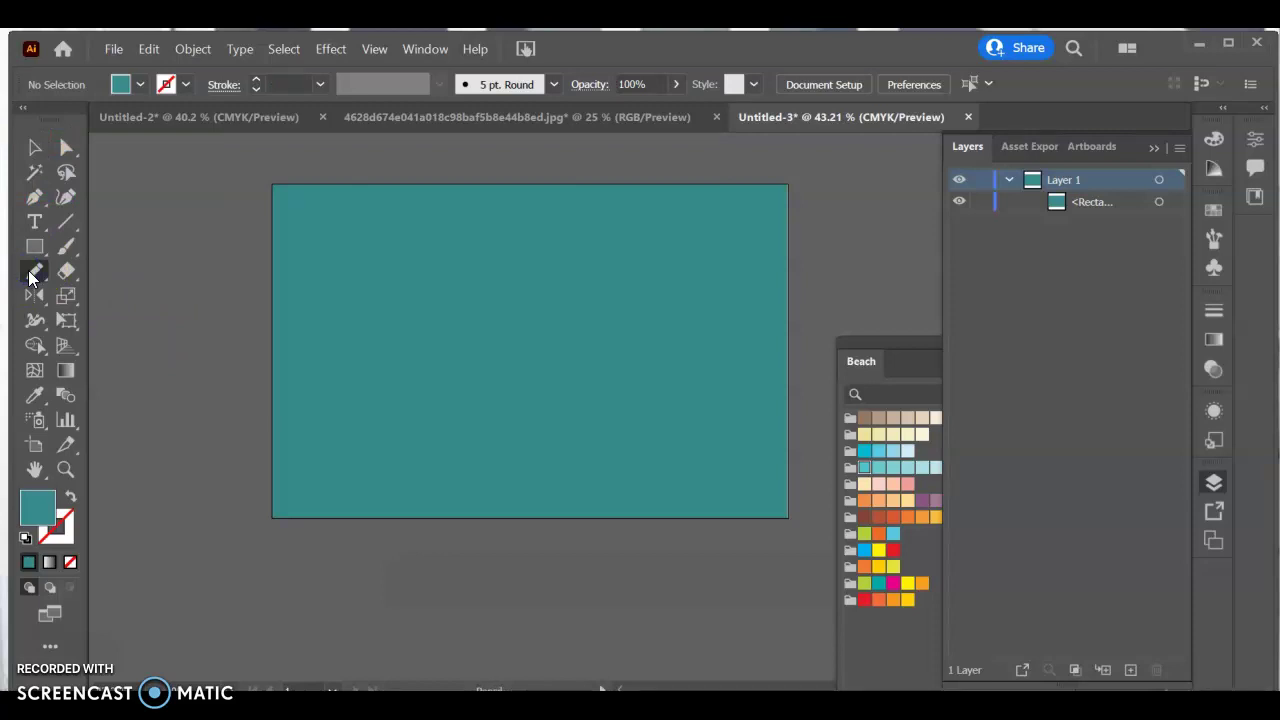
pyautogui.click(292, 182)
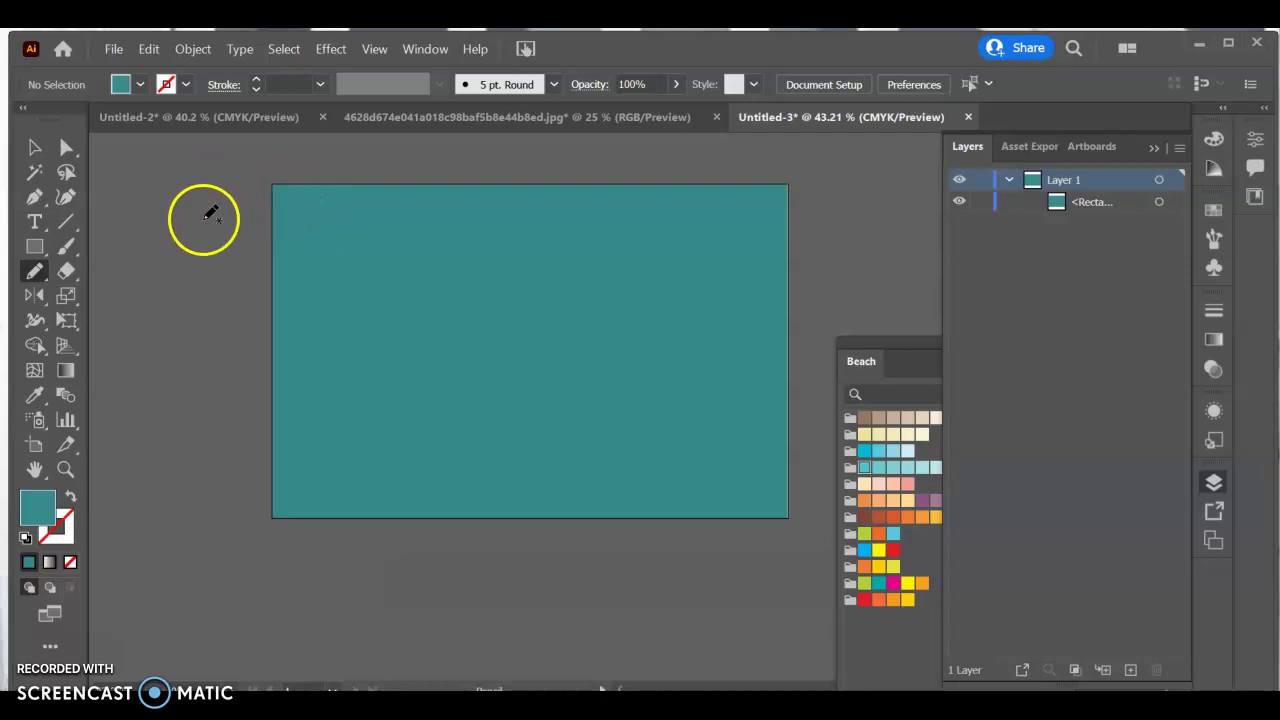
pyautogui.press('super+Up')
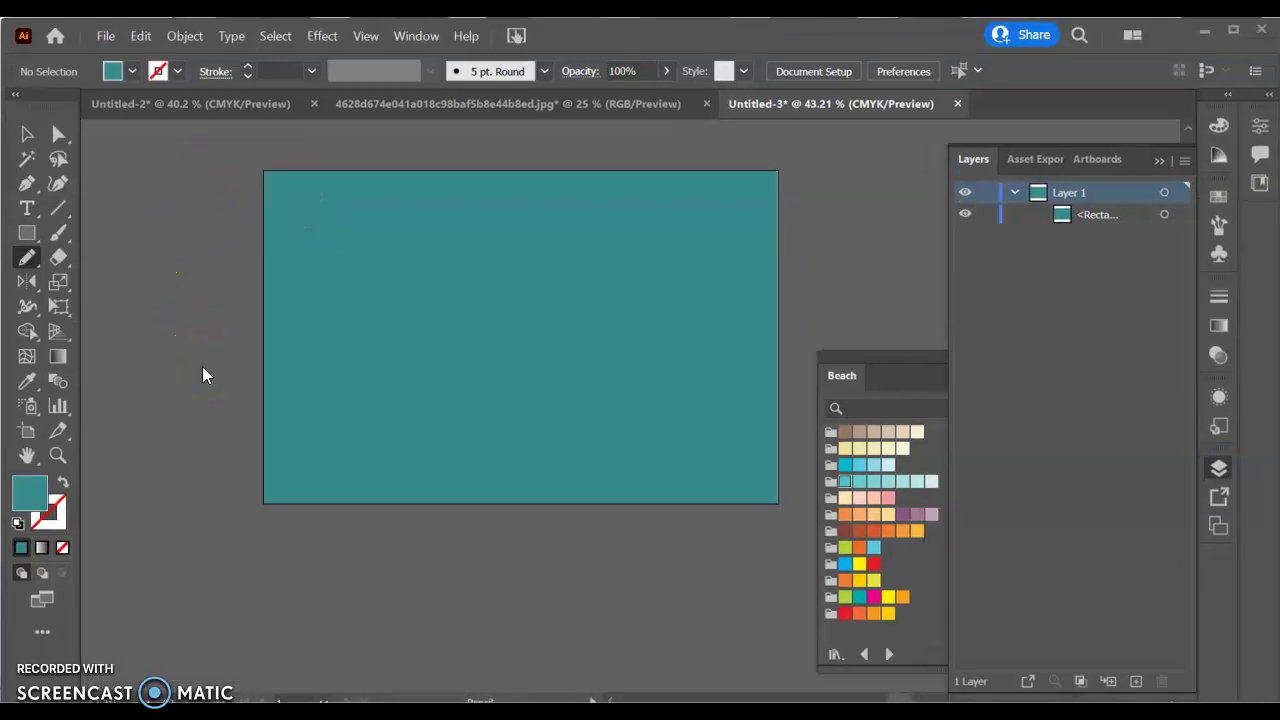
pyautogui.click(649, 617)
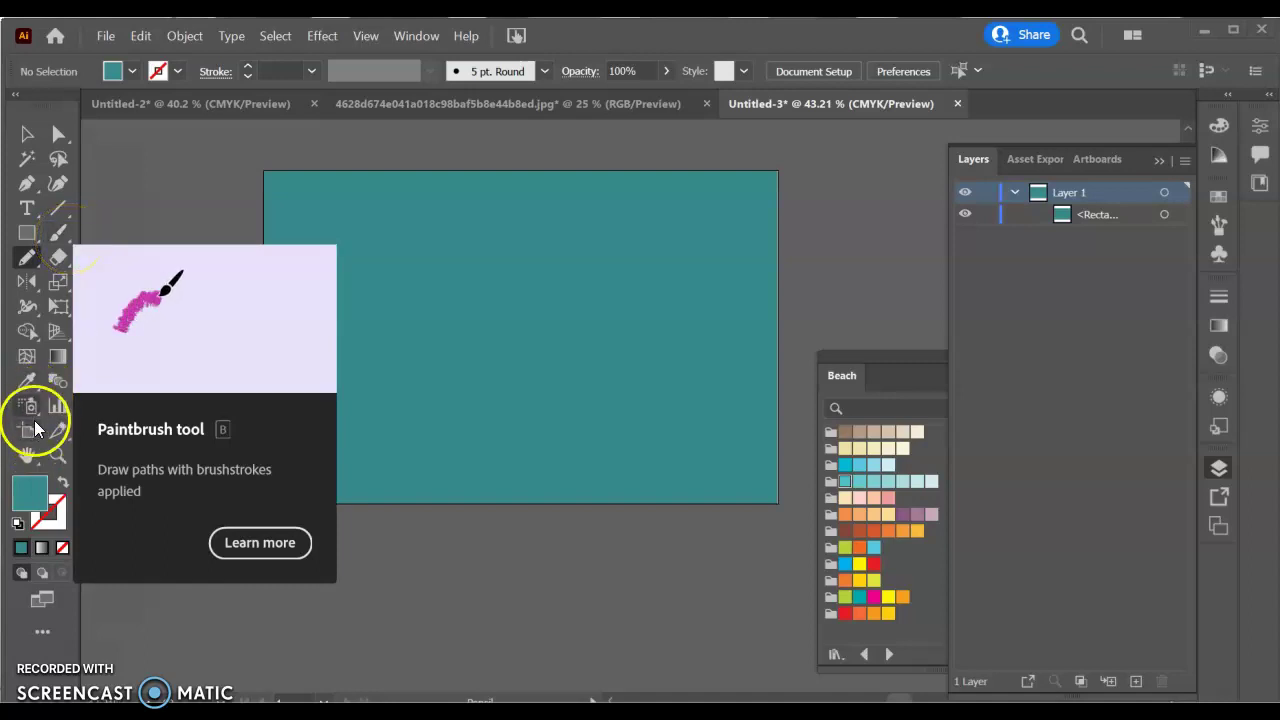
pyautogui.click(20, 262)
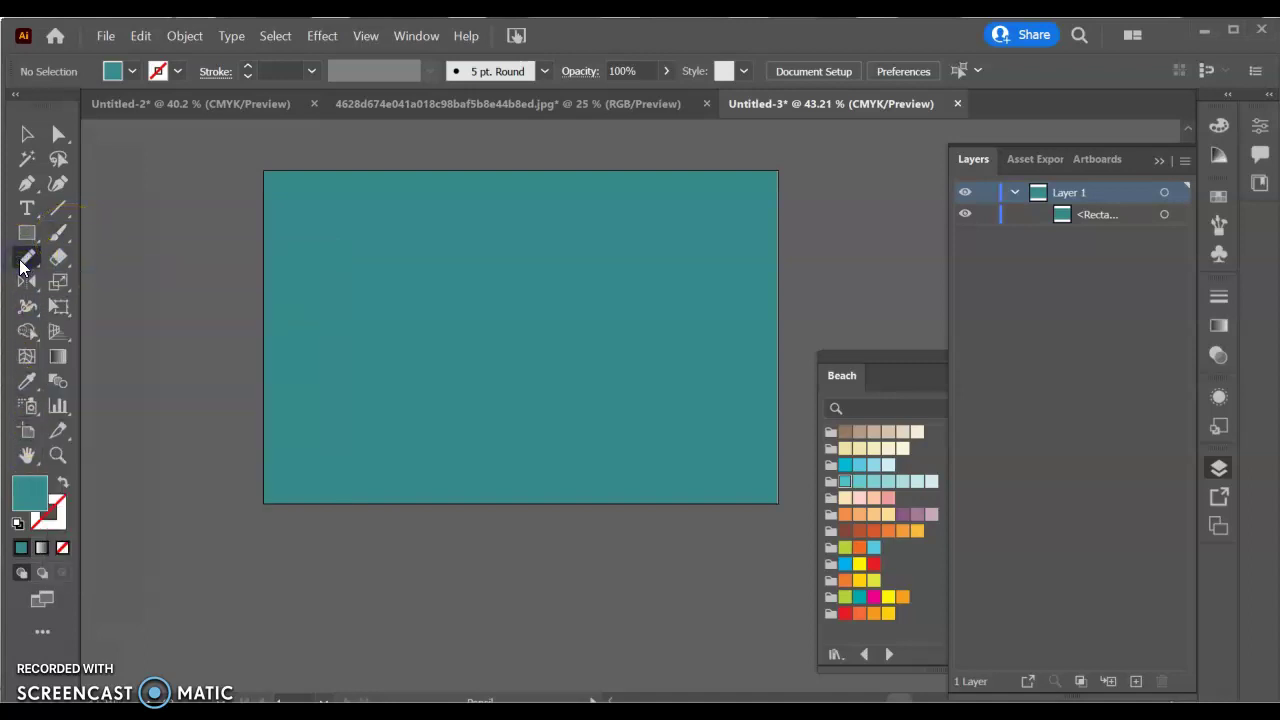
pyautogui.rightClick(247, 175)
# Draw a closed wave over the top-left corner and fill it light teal.
pyautogui.click(271, 143)
pyautogui.moveTo(271, 143)
pyautogui.mouseDown()
pyautogui.moveTo(252, 126)
pyautogui.moveTo(260, 154)
pyautogui.moveTo(248, 172)
pyautogui.mouseUp()
pyautogui.click(264, 147)
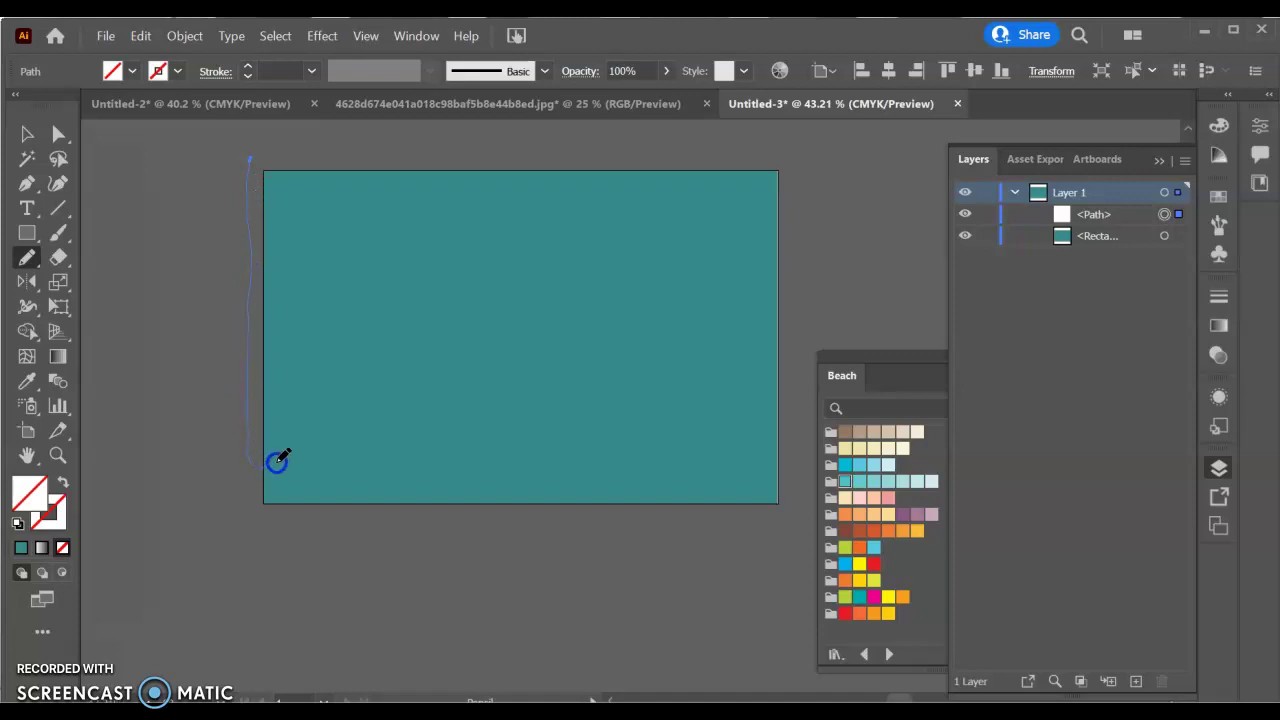
pyautogui.moveTo(441, 335); pyautogui.dragTo(509, 287)
pyautogui.moveTo(257, 149); pyautogui.dragTo(258, 148)
pyautogui.click(843, 478)
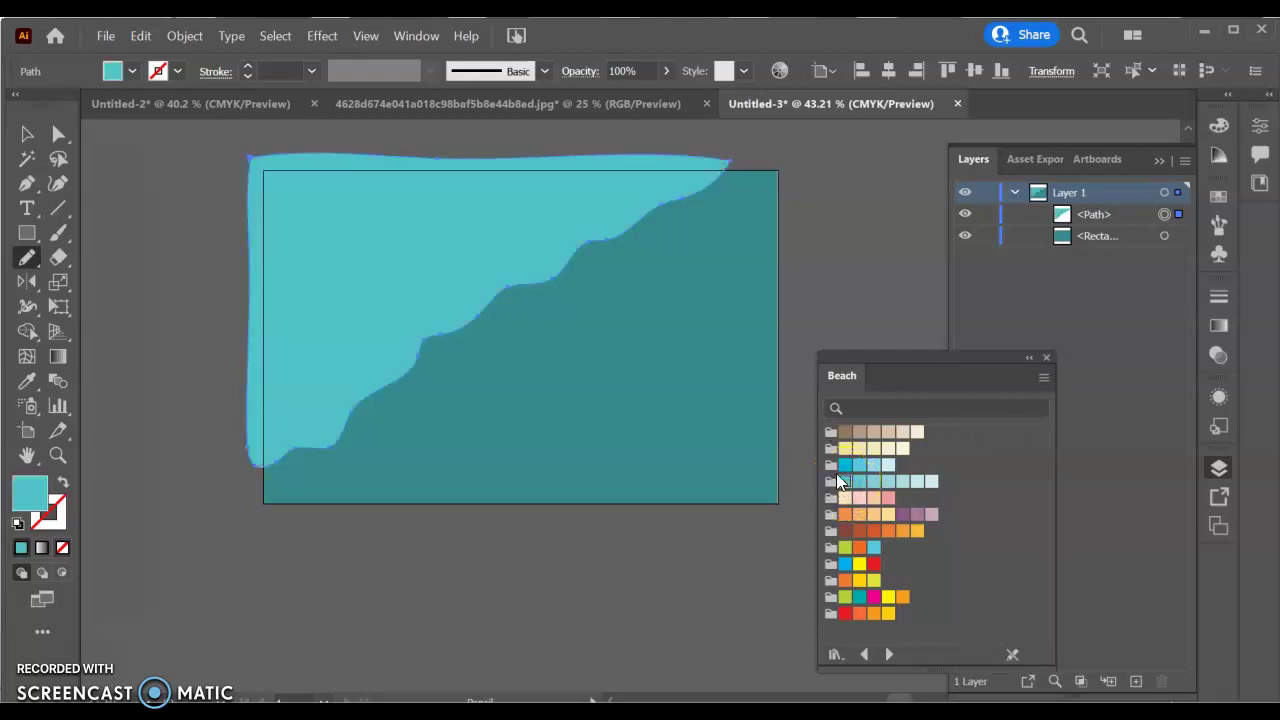
pyautogui.click(851, 486)
pyautogui.click(836, 490)
# Add three more waves: bottom-right light teal, top-left light cyan, bottom-right teal.
pyautogui.click(26, 259)
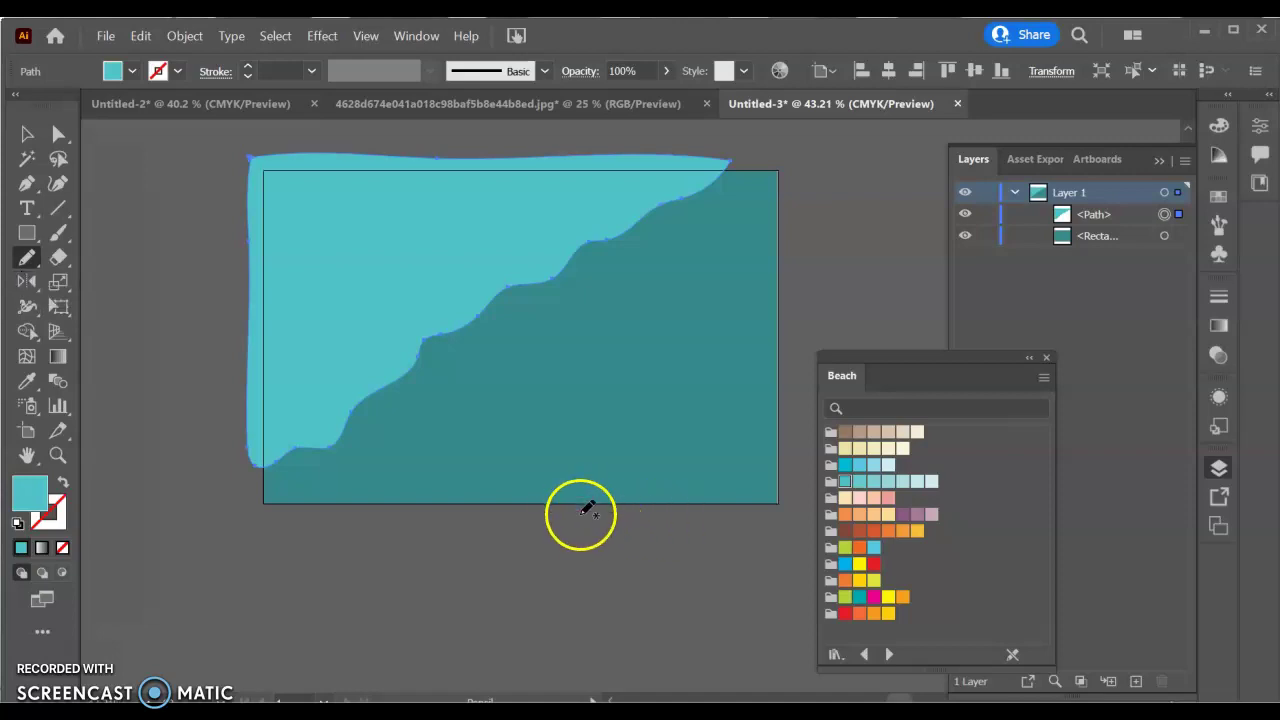
pyautogui.moveTo(590, 521)
pyautogui.mouseDown()
pyautogui.moveTo(793, 514)
pyautogui.moveTo(794, 357)
pyautogui.moveTo(775, 339)
pyautogui.moveTo(698, 395)
pyautogui.moveTo(643, 402)
pyautogui.moveTo(563, 455)
pyautogui.moveTo(519, 458)
pyautogui.moveTo(437, 517)
pyautogui.moveTo(600, 523)
pyautogui.mouseUp()
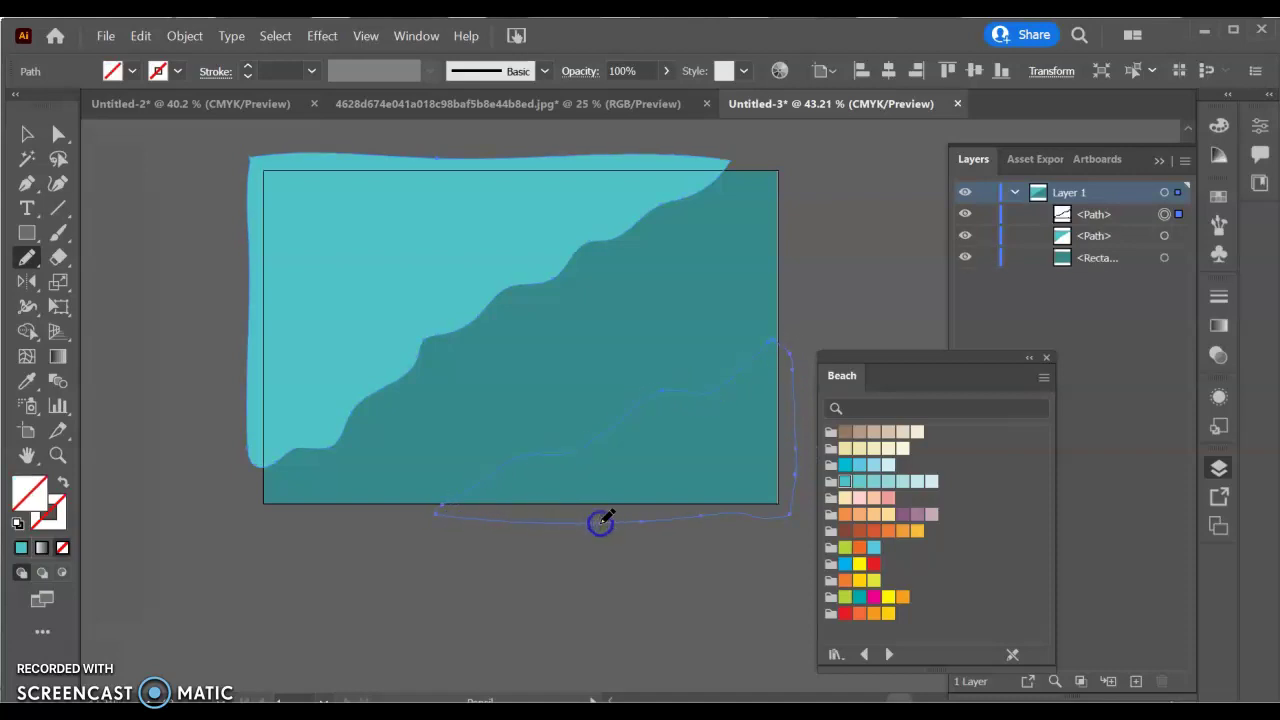
pyautogui.click(842, 482)
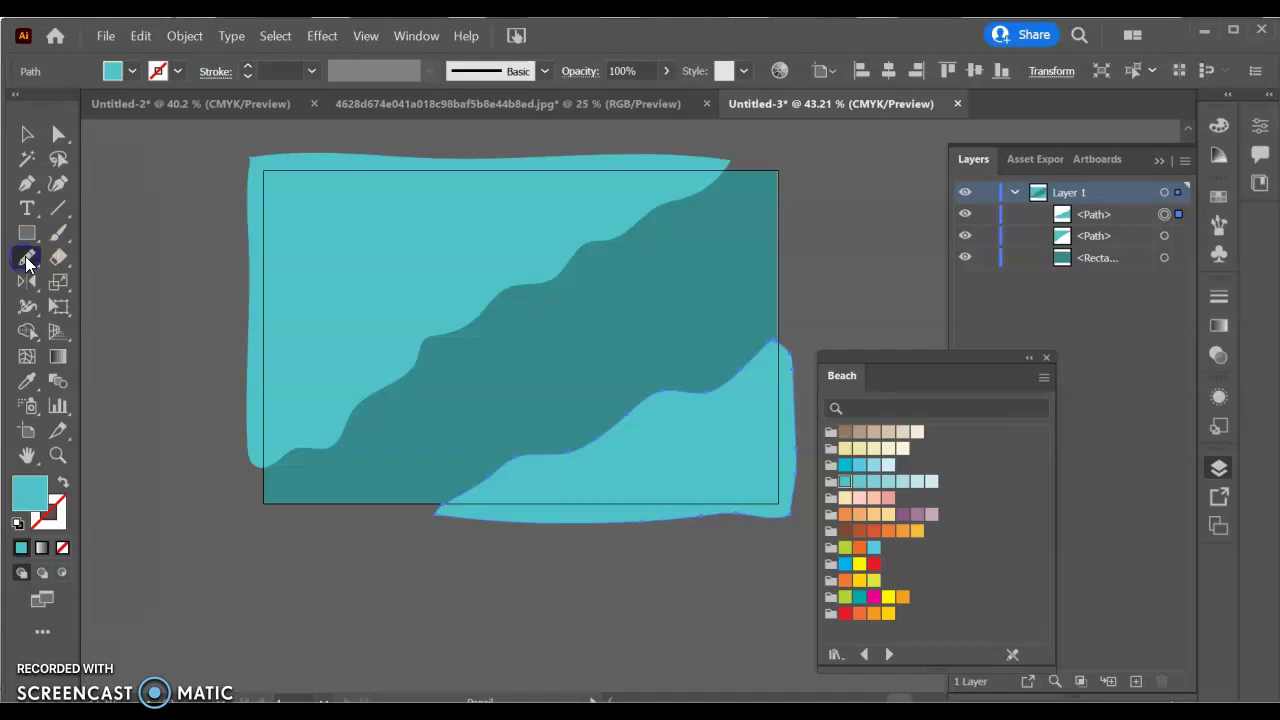
pyautogui.moveTo(243, 147)
pyautogui.mouseDown()
pyautogui.moveTo(231, 396)
pyautogui.moveTo(244, 450)
pyautogui.moveTo(282, 412)
pyautogui.moveTo(332, 395)
pyautogui.moveTo(357, 356)
pyautogui.moveTo(451, 302)
pyautogui.moveTo(476, 270)
pyautogui.moveTo(539, 250)
pyautogui.moveTo(661, 176)
pyautogui.moveTo(747, 151)
pyautogui.moveTo(623, 140)
pyautogui.moveTo(235, 151)
pyautogui.mouseUp()
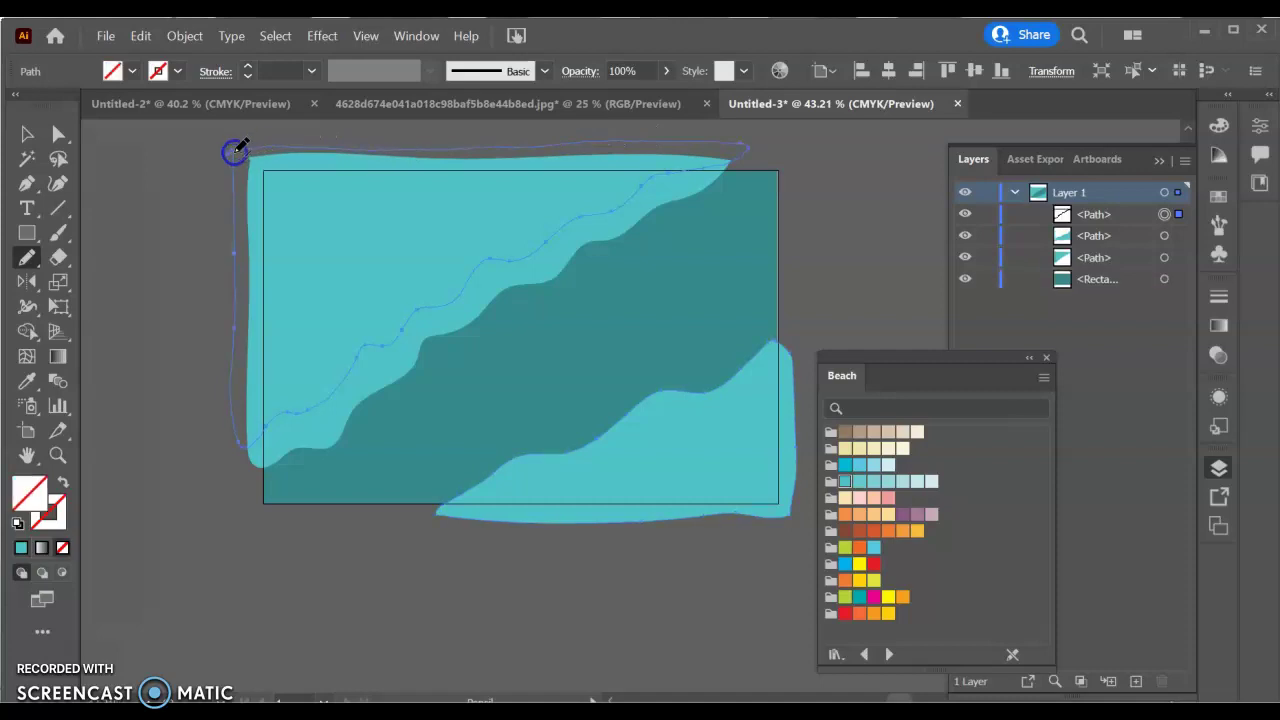
pyautogui.click(859, 482)
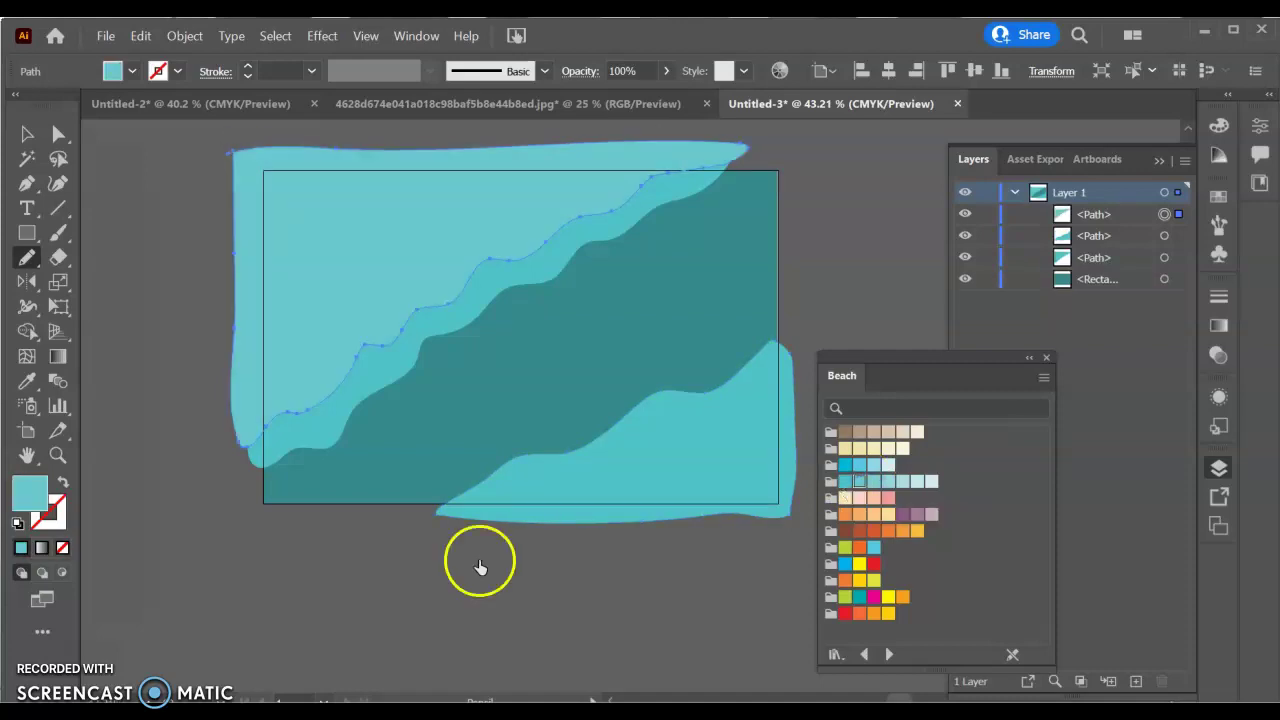
pyautogui.moveTo(434, 528)
pyautogui.mouseDown()
pyautogui.moveTo(531, 484)
pyautogui.moveTo(605, 464)
pyautogui.moveTo(657, 416)
pyautogui.moveTo(692, 419)
pyautogui.moveTo(737, 397)
pyautogui.moveTo(805, 336)
pyautogui.moveTo(807, 482)
pyautogui.moveTo(786, 533)
pyautogui.moveTo(434, 530)
pyautogui.mouseUp()
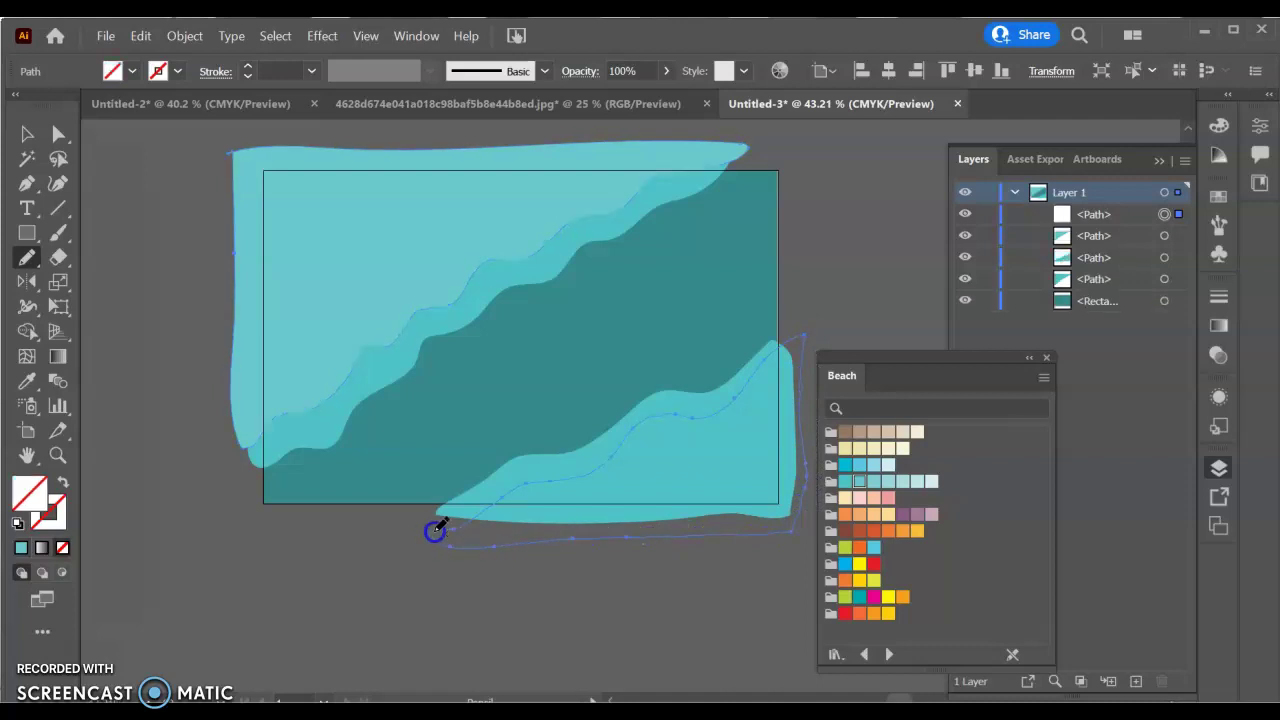
pyautogui.click(859, 483)
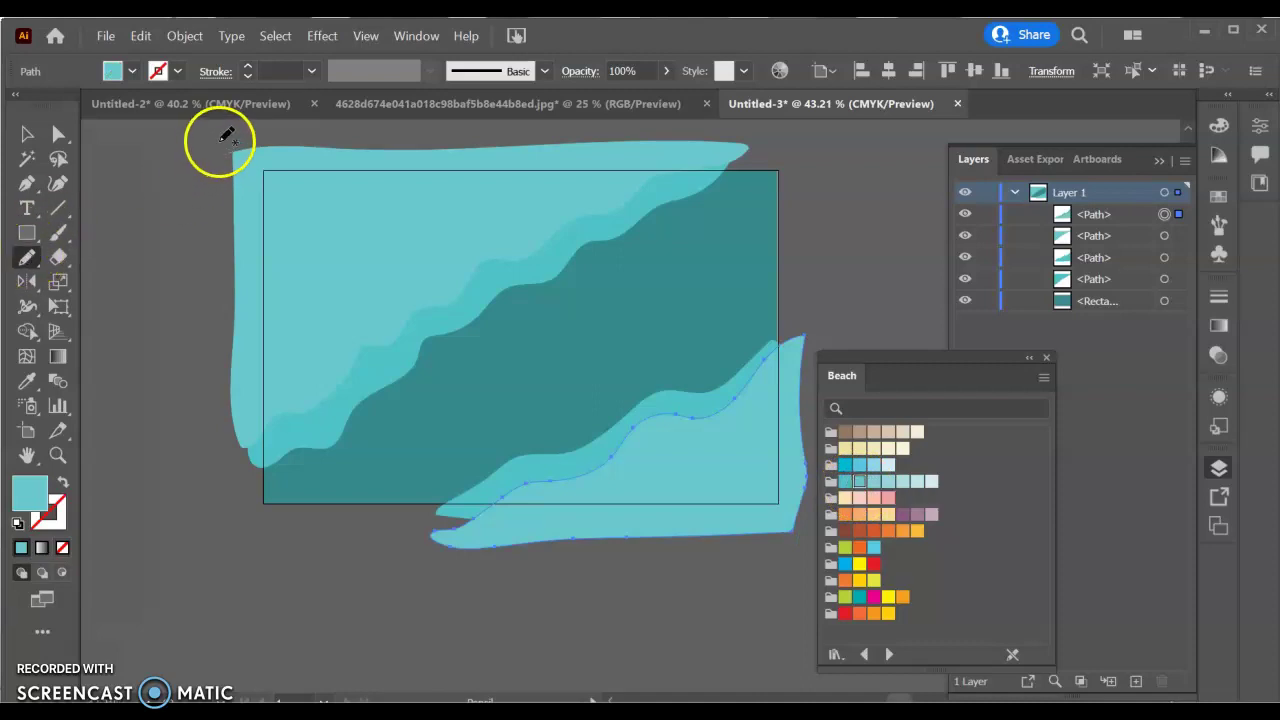
# Draw a diagonal top-left wave and another light-teal wave along the bottom right.
pyautogui.moveTo(216, 154); pyautogui.dragTo(221, 336)
pyautogui.moveTo(228, 422)
pyautogui.mouseDown()
pyautogui.moveTo(300, 357)
pyautogui.moveTo(477, 247)
pyautogui.moveTo(739, 133)
pyautogui.moveTo(302, 134)
pyautogui.mouseUp()
pyautogui.moveTo(224, 148); pyautogui.dragTo(222, 150)
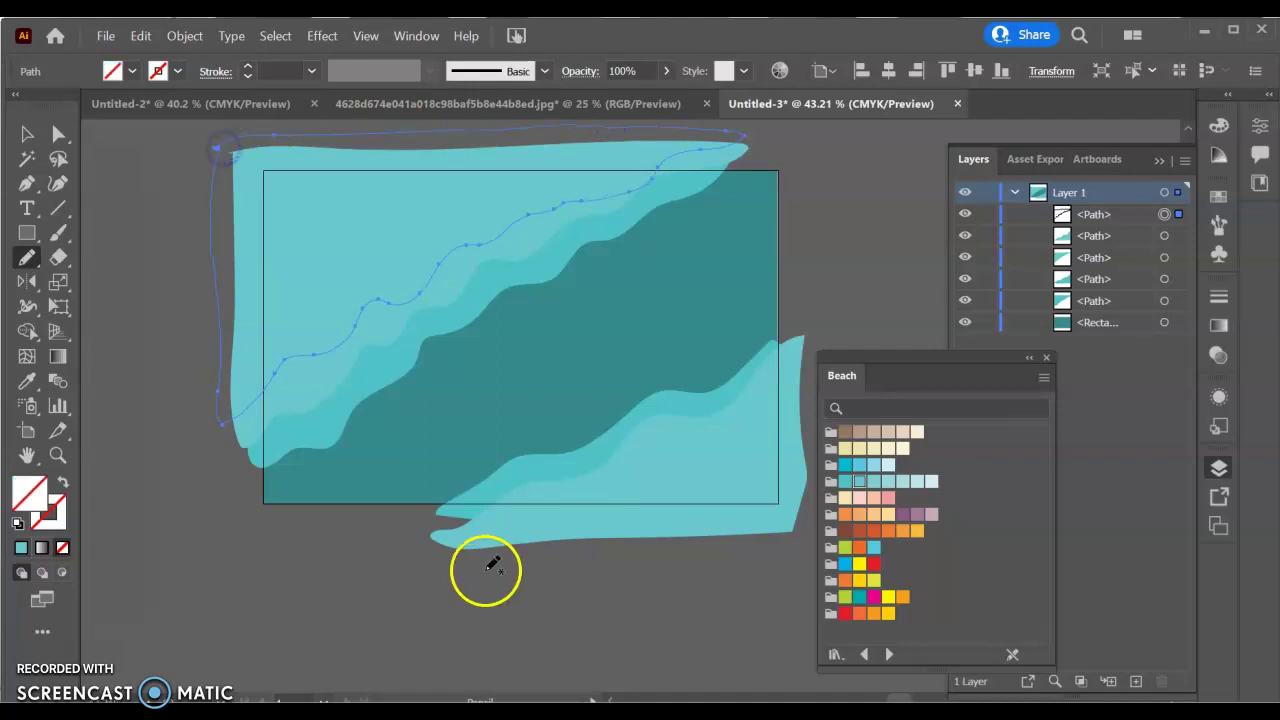
pyautogui.moveTo(490, 568)
pyautogui.mouseDown()
pyautogui.moveTo(552, 502)
pyautogui.moveTo(733, 449)
pyautogui.moveTo(781, 384)
pyautogui.moveTo(799, 380)
pyautogui.moveTo(789, 539)
pyautogui.moveTo(505, 555)
pyautogui.mouseUp()
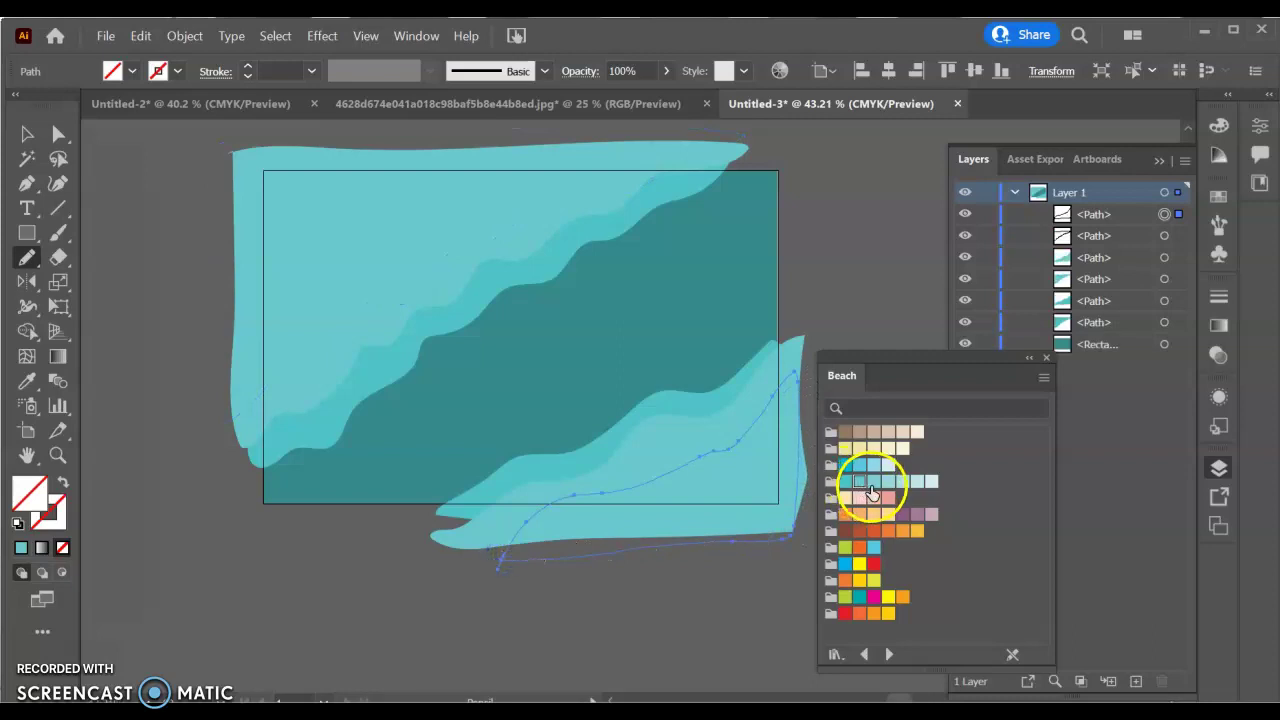
pyautogui.click(868, 483)
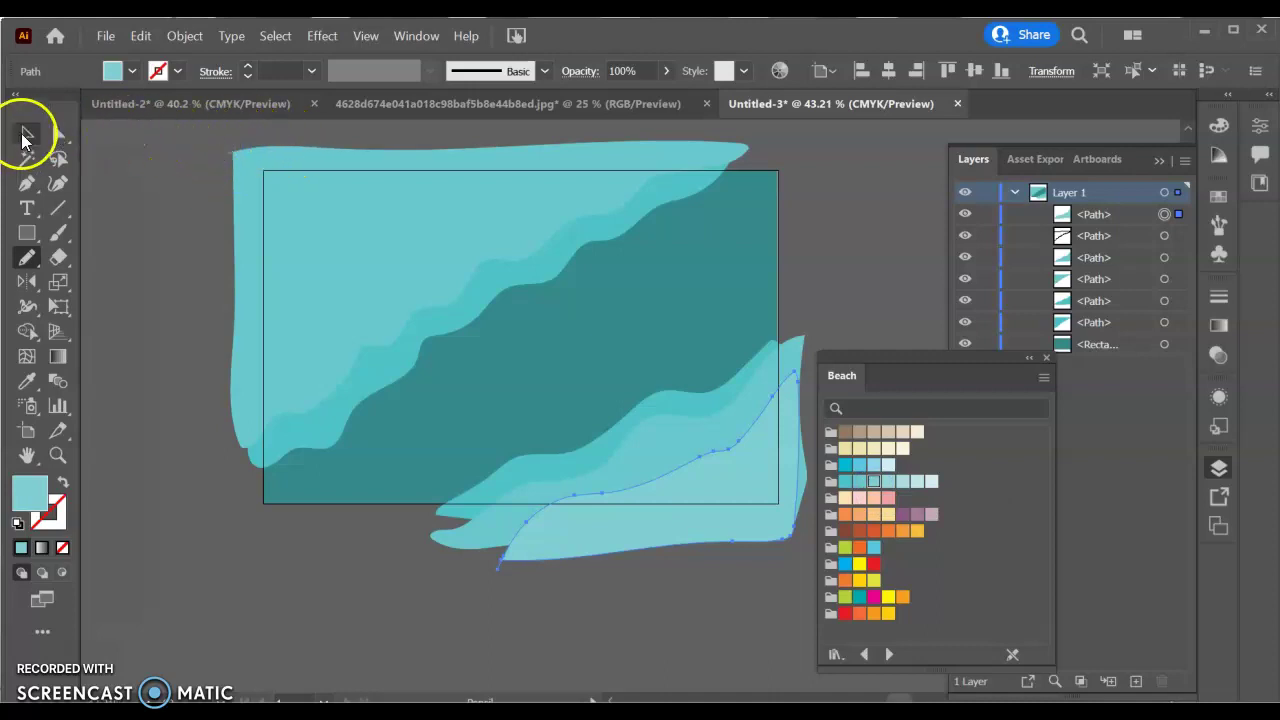
# Fill the unfilled top wave light teal and add a lighter blue top-left wave.
pyautogui.click(26, 134)
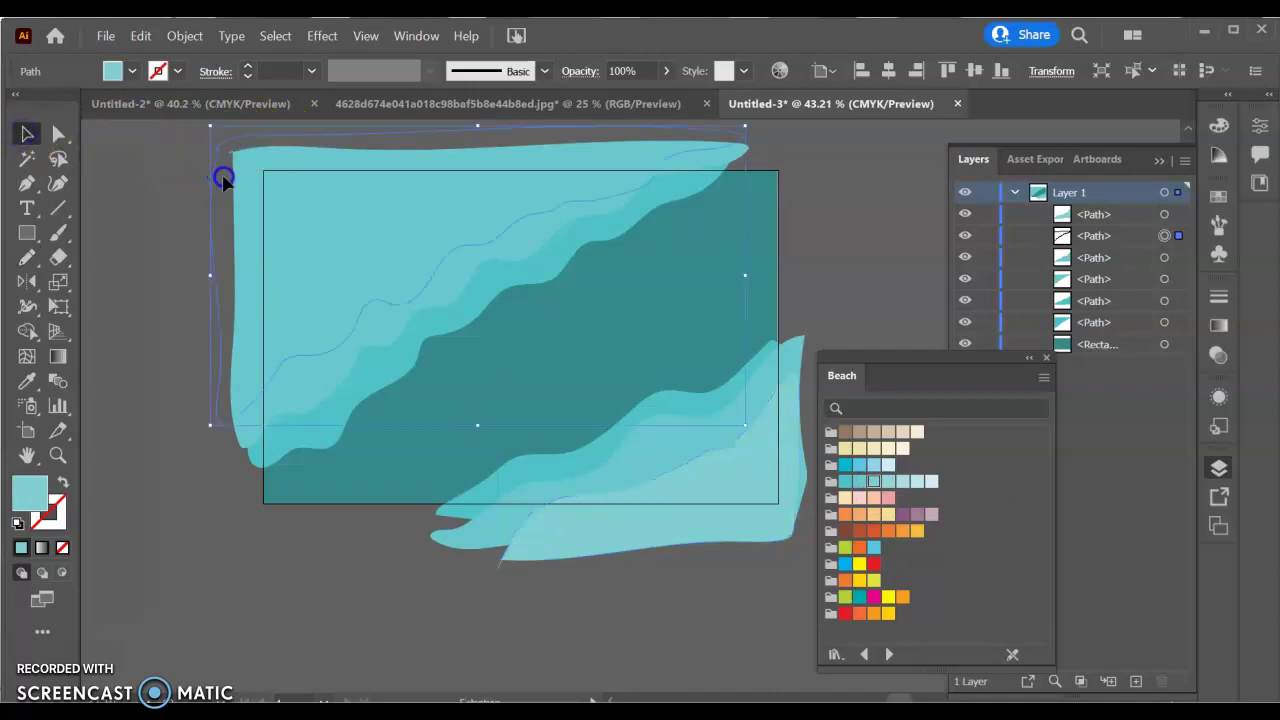
pyautogui.click(221, 177)
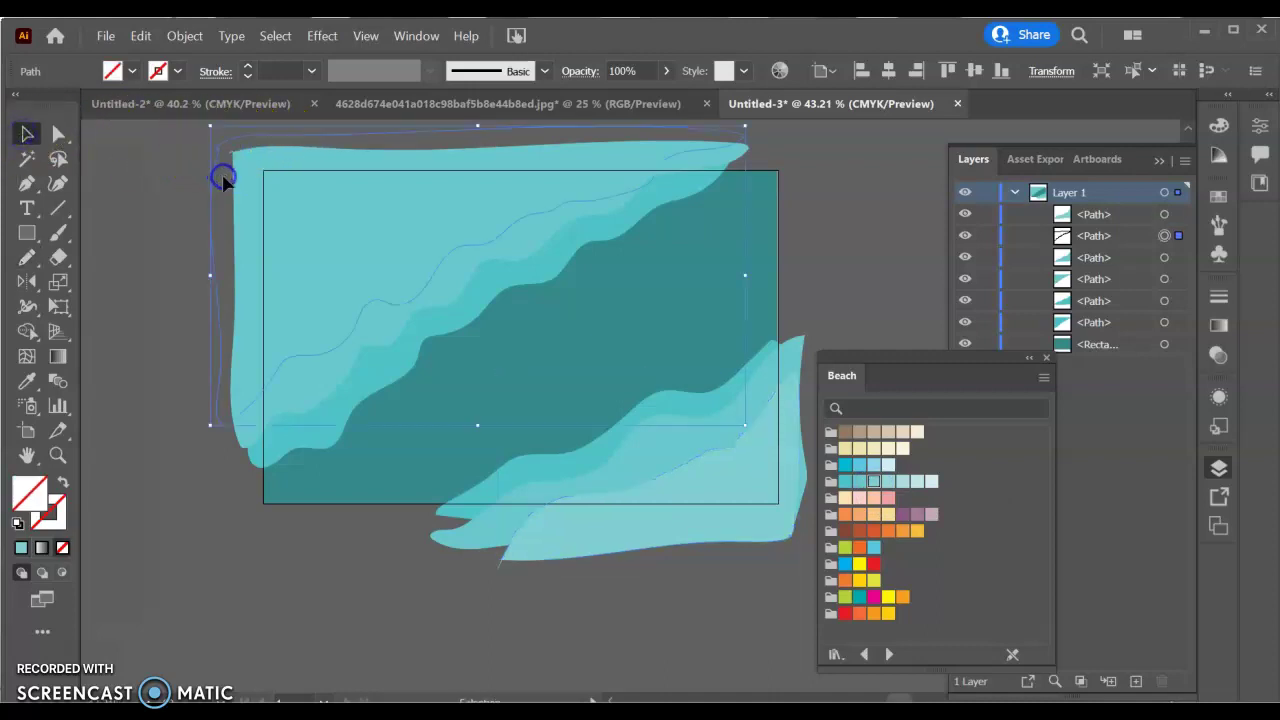
pyautogui.click(860, 482)
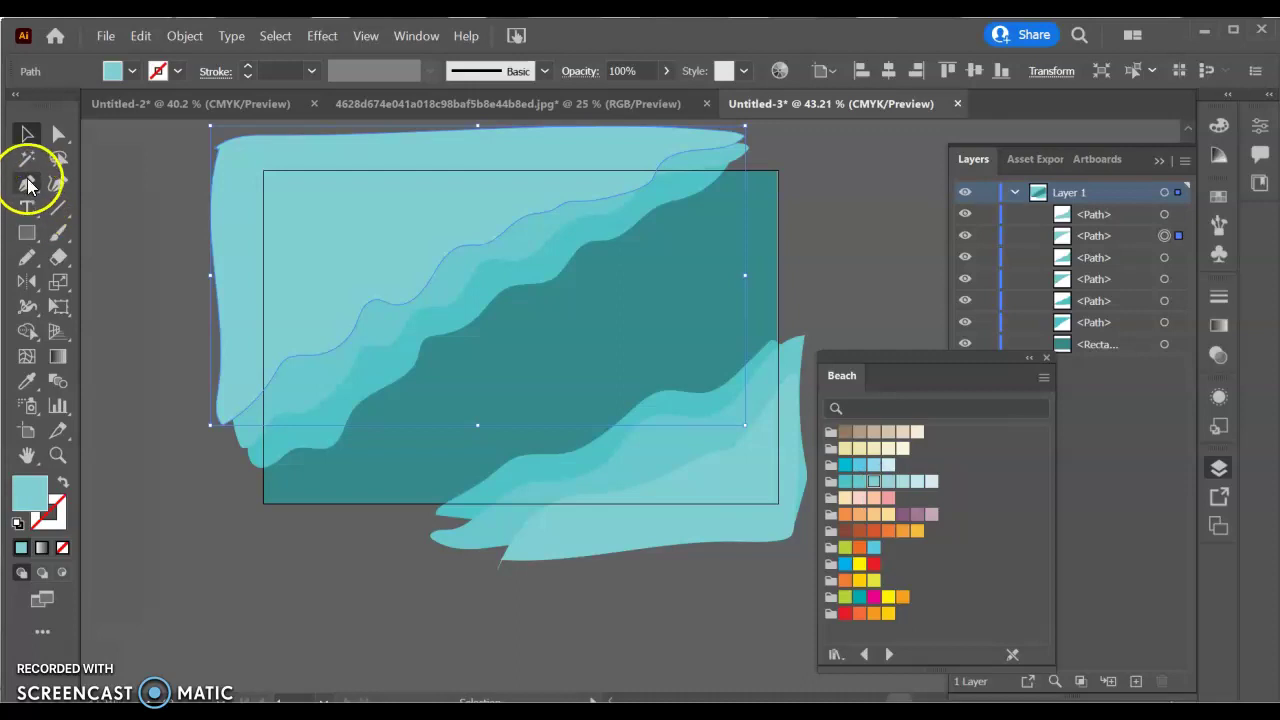
pyautogui.click(26, 257)
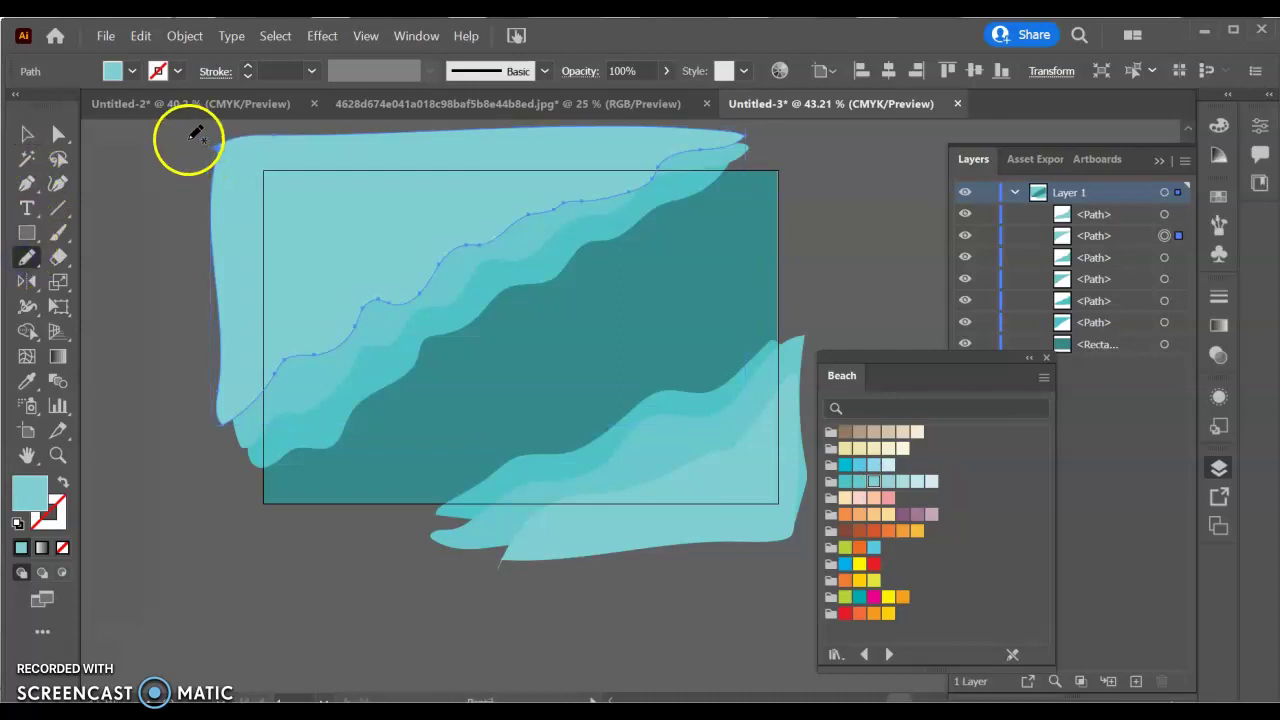
pyautogui.moveTo(189, 142)
pyautogui.mouseDown()
pyautogui.moveTo(197, 312)
pyautogui.moveTo(220, 344)
pyautogui.moveTo(320, 258)
pyautogui.moveTo(366, 255)
pyautogui.moveTo(424, 228)
pyautogui.moveTo(462, 188)
pyautogui.moveTo(544, 159)
pyautogui.moveTo(567, 118)
pyautogui.moveTo(192, 141)
pyautogui.mouseUp()
pyautogui.click(887, 482)
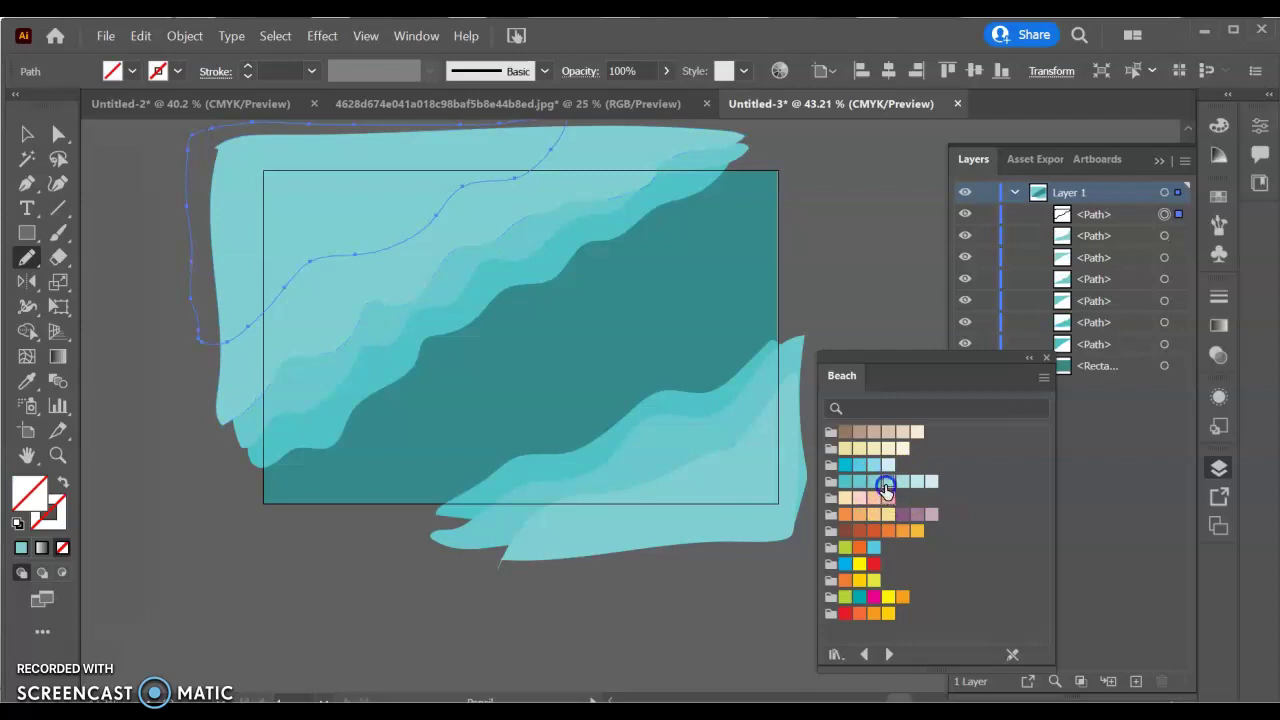
# Draw two pale-blue waves at the bottom right and an unfilled wave outline at top left.
pyautogui.moveTo(587, 570)
pyautogui.mouseDown()
pyautogui.moveTo(768, 440)
pyautogui.moveTo(805, 431)
pyautogui.moveTo(807, 567)
pyautogui.moveTo(750, 583)
pyautogui.moveTo(587, 572)
pyautogui.mouseUp()
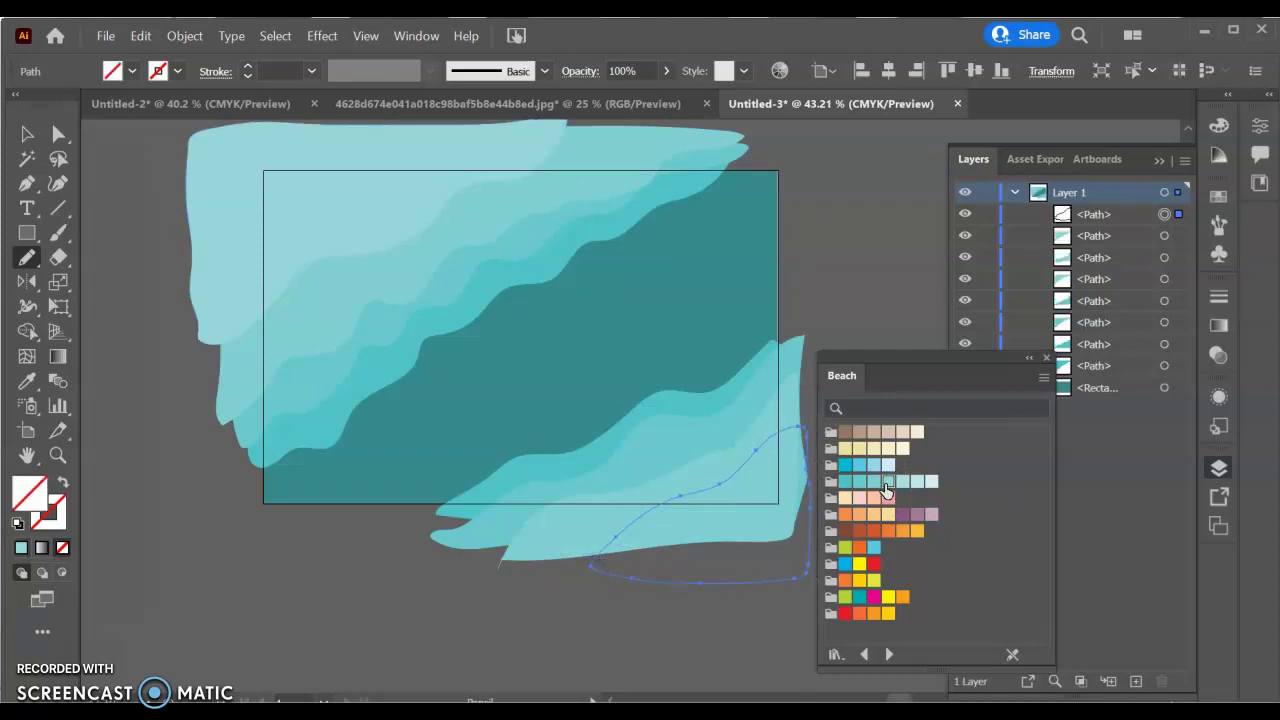
pyautogui.click(887, 483)
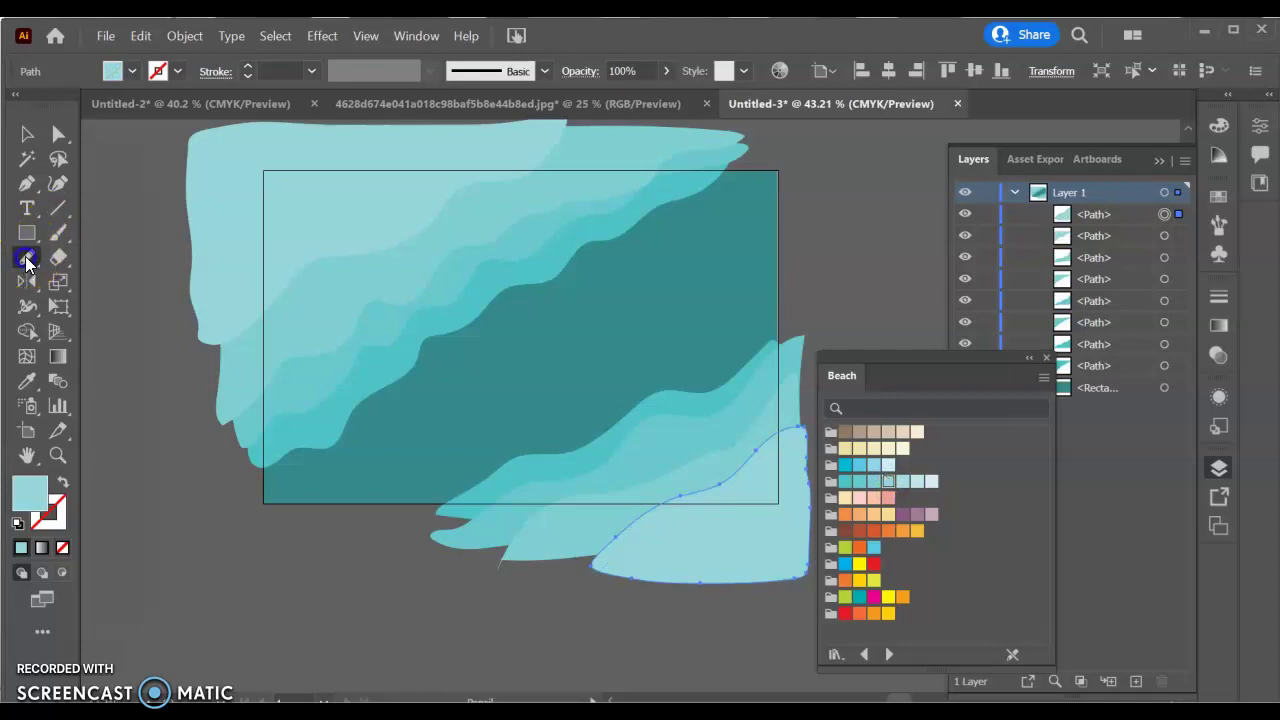
pyautogui.moveTo(163, 130)
pyautogui.mouseDown()
pyautogui.moveTo(187, 250)
pyautogui.moveTo(381, 172)
pyautogui.moveTo(411, 122)
pyautogui.moveTo(354, 113)
pyautogui.moveTo(165, 133)
pyautogui.mouseUp()
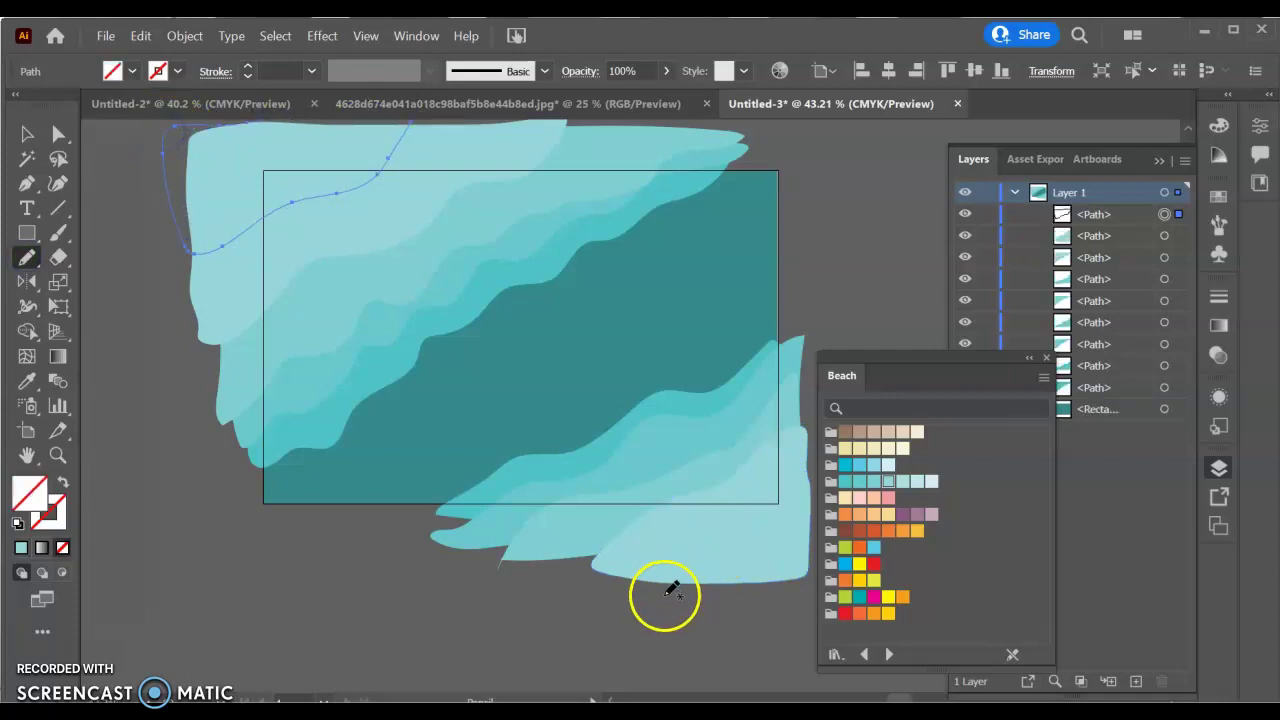
pyautogui.moveTo(670, 584)
pyautogui.mouseDown()
pyautogui.moveTo(787, 469)
pyautogui.moveTo(808, 476)
pyautogui.moveTo(807, 555)
pyautogui.moveTo(663, 590)
pyautogui.mouseUp()
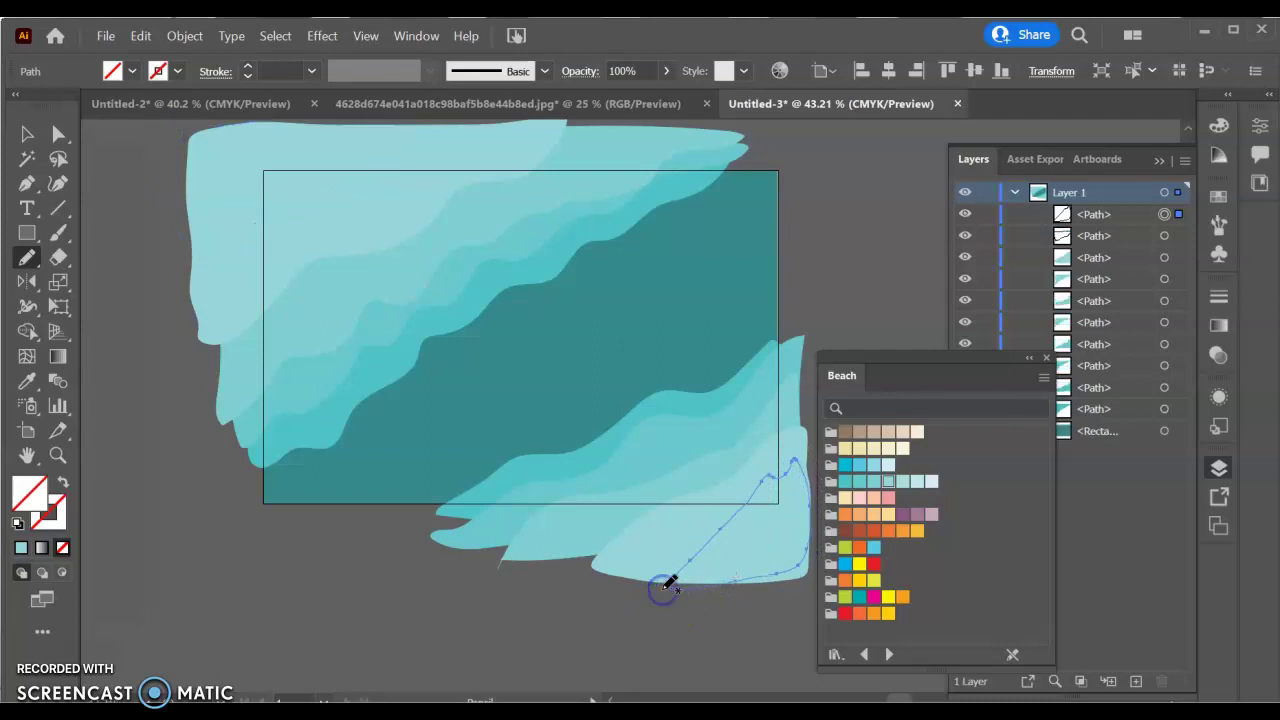
pyautogui.click(911, 485)
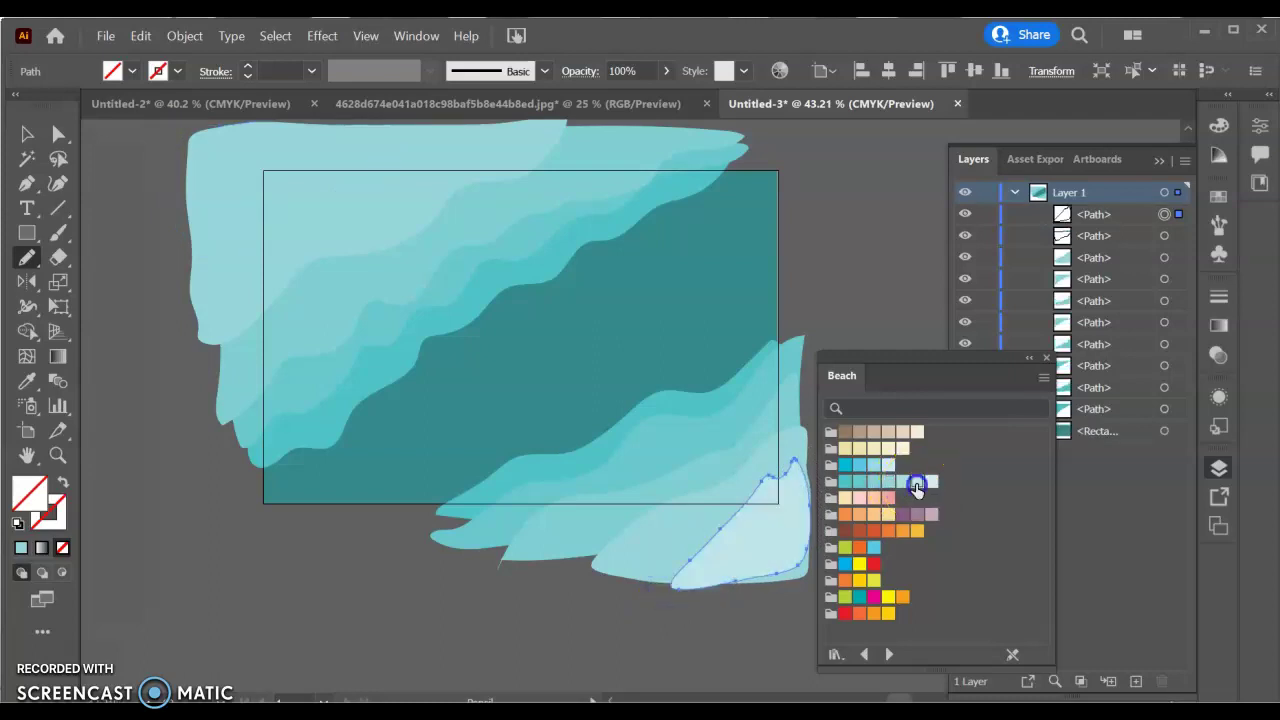
pyautogui.click(859, 449)
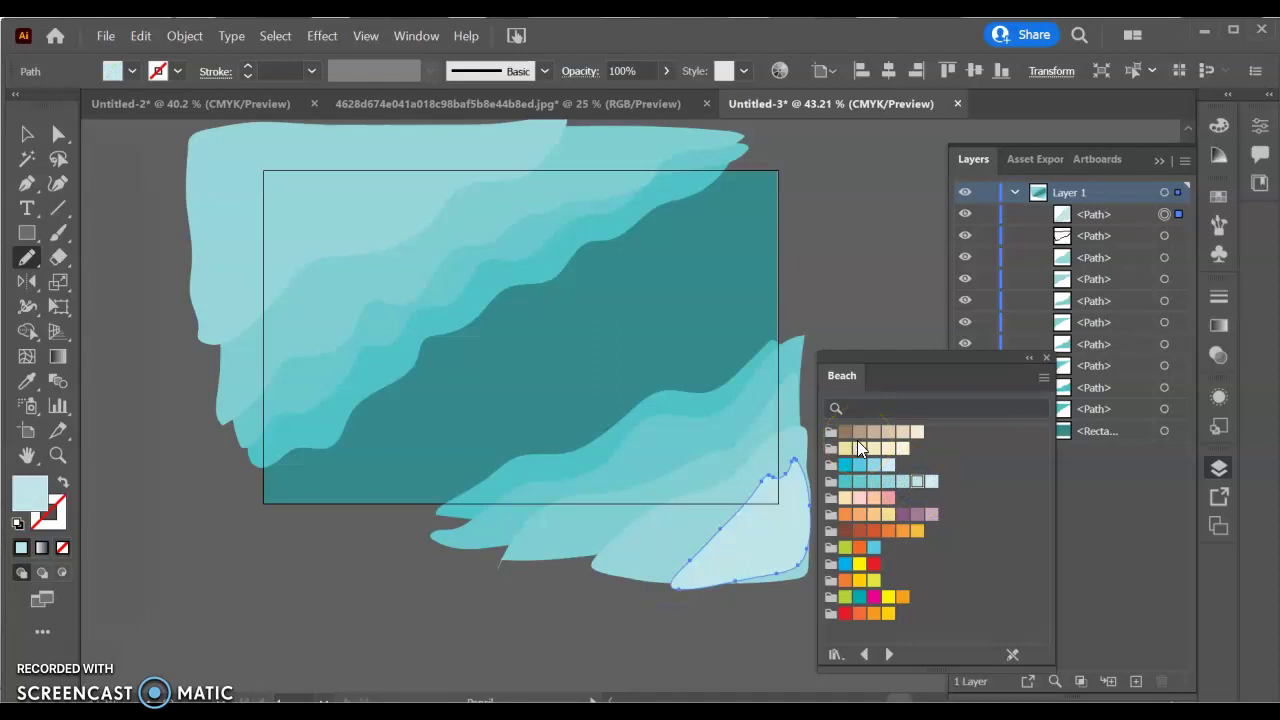
pyautogui.click(24, 132)
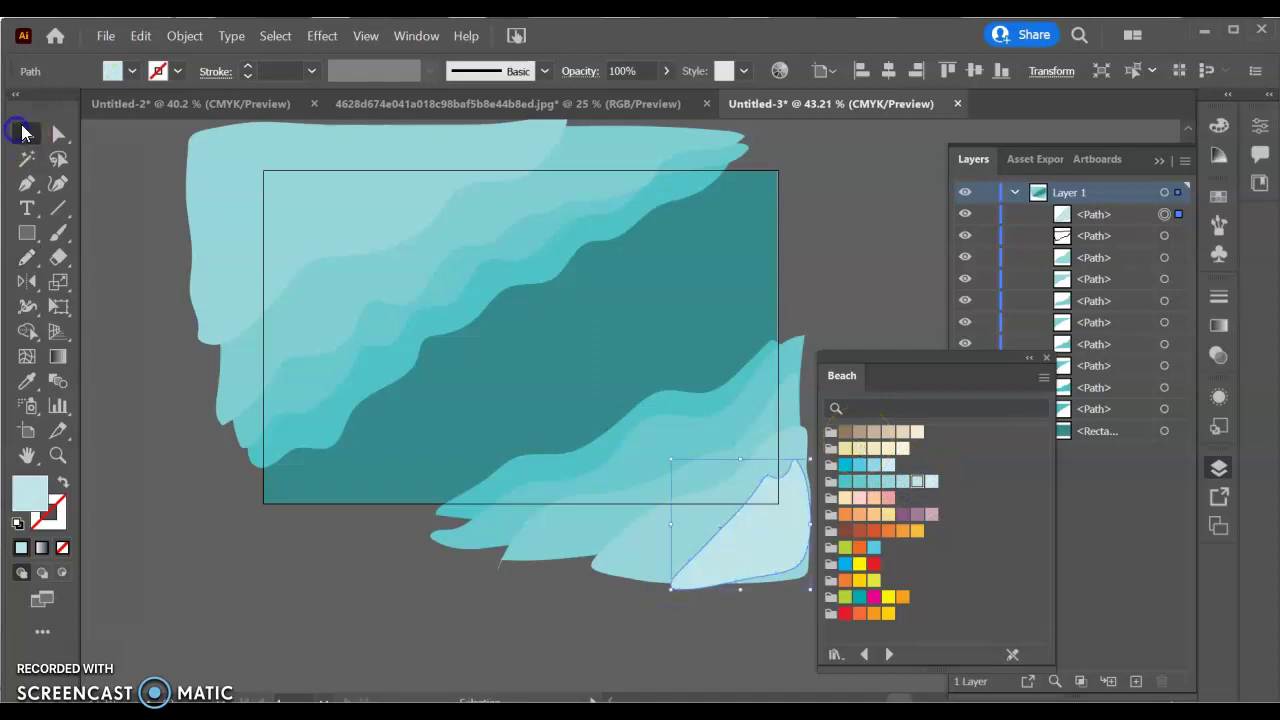
# Fill the top-left outline pale teal and shift it and the large teal wave down-right.
pyautogui.click(175, 197)
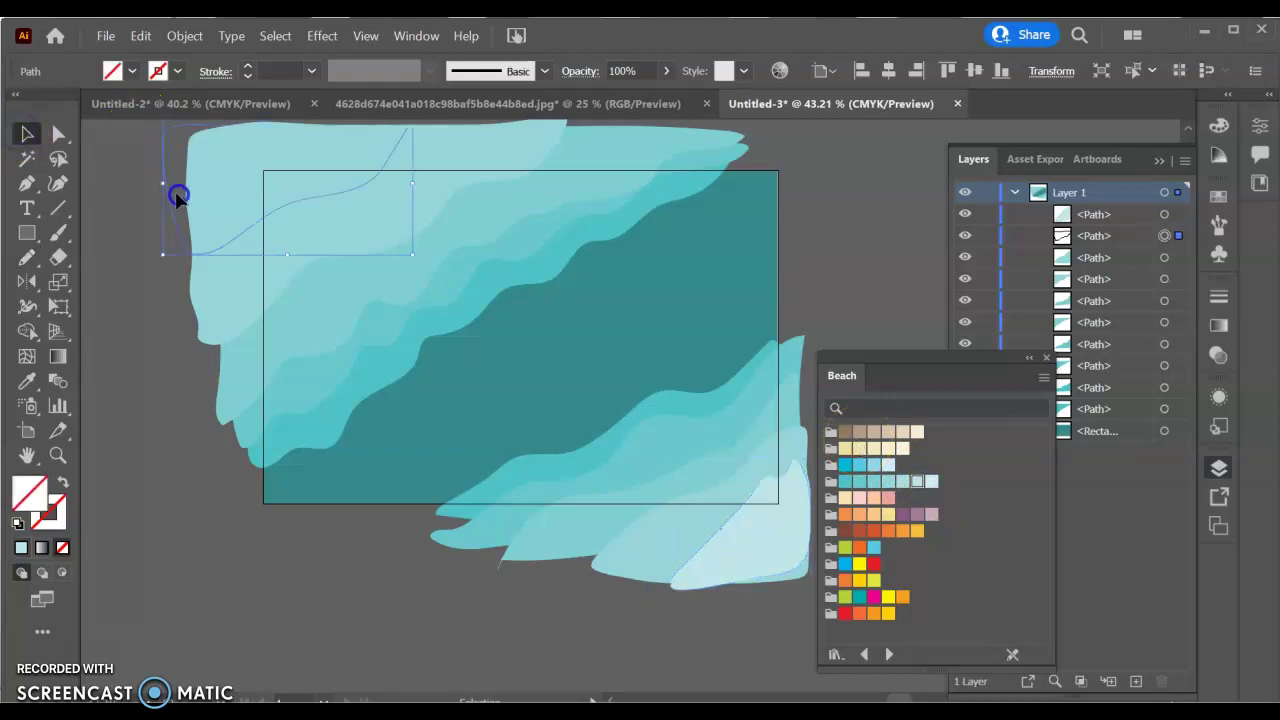
pyautogui.click(915, 487)
pyautogui.click(904, 489)
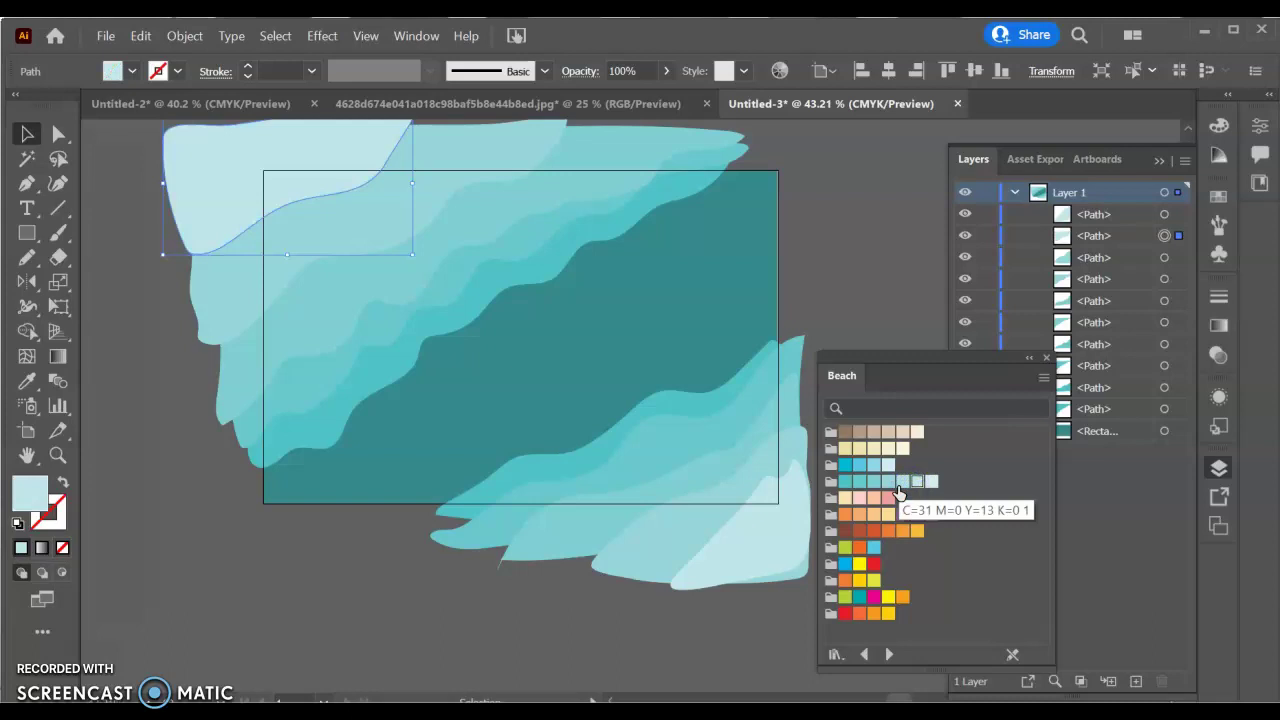
pyautogui.moveTo(219, 175); pyautogui.dragTo(254, 196)
pyautogui.moveTo(490, 216); pyautogui.dragTo(444, 232)
pyautogui.moveTo(335, 203); pyautogui.dragTo(365, 208)
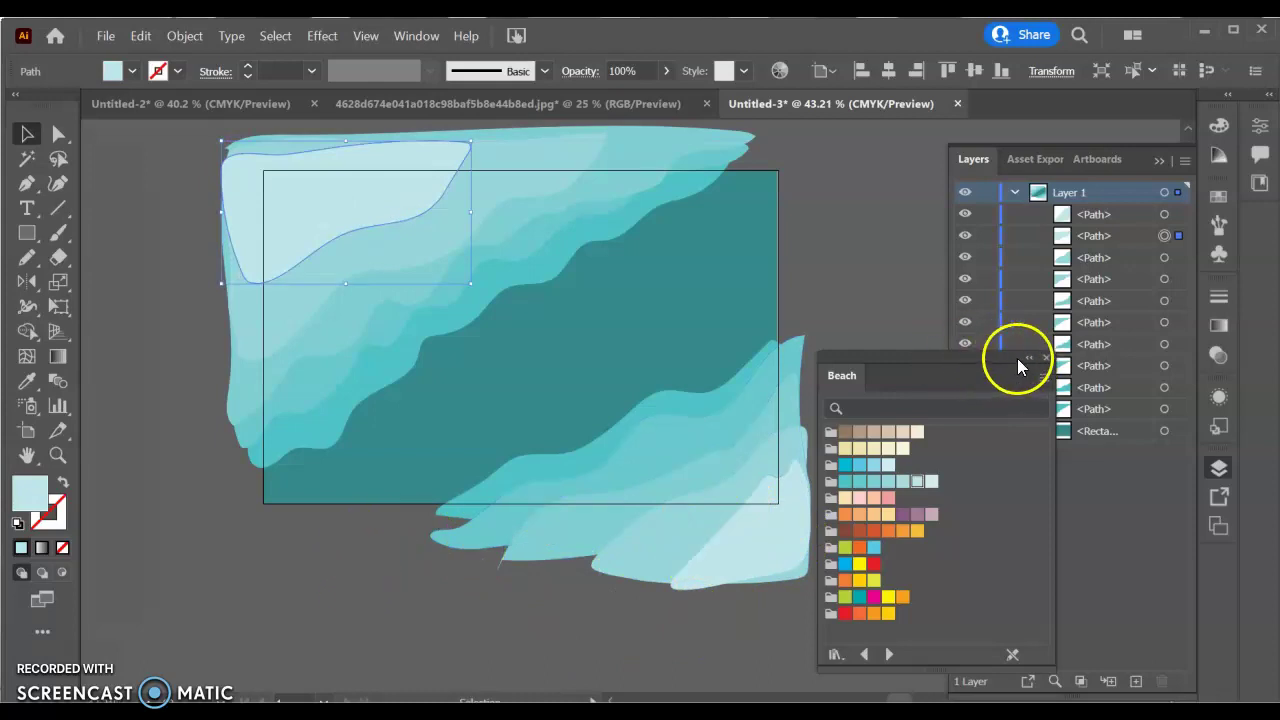
# Lock the background rectangle, shift the bottom-right waves left, and enlarge the cyan wave upward.
pyautogui.moveTo(1004, 362); pyautogui.dragTo(911, 505)
pyautogui.click(988, 436)
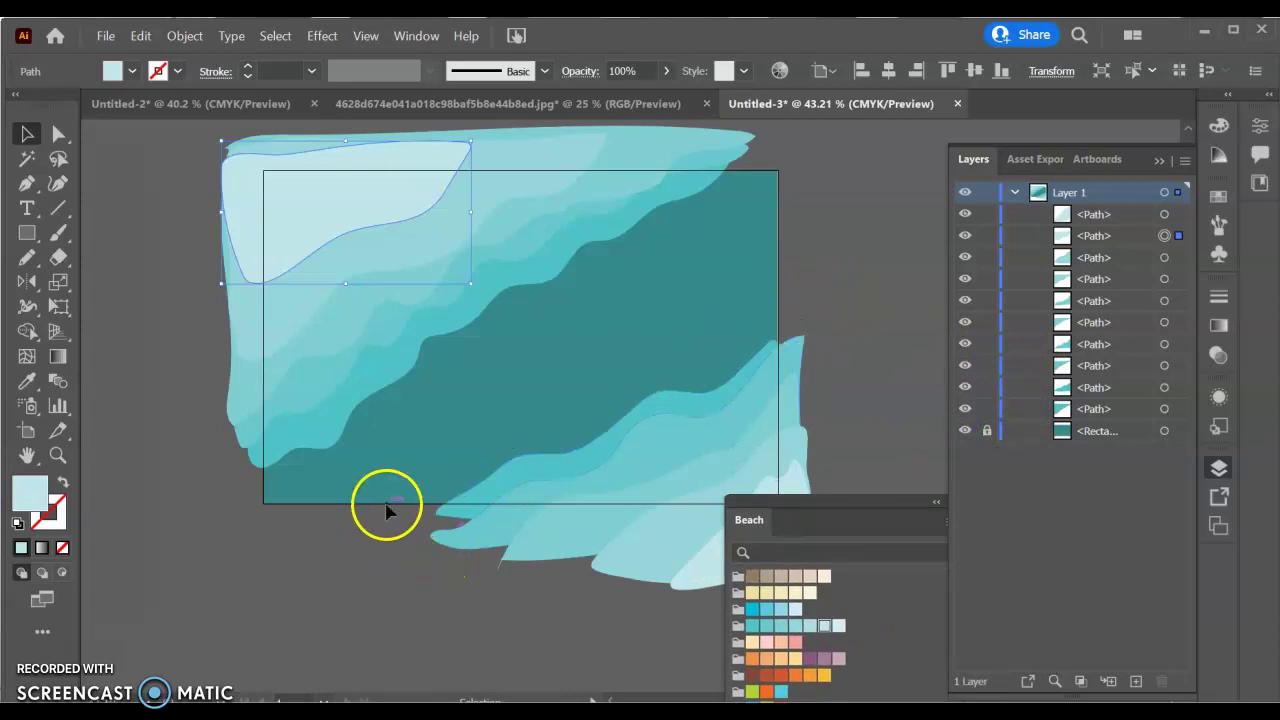
pyautogui.moveTo(795, 556); pyautogui.dragTo(675, 507)
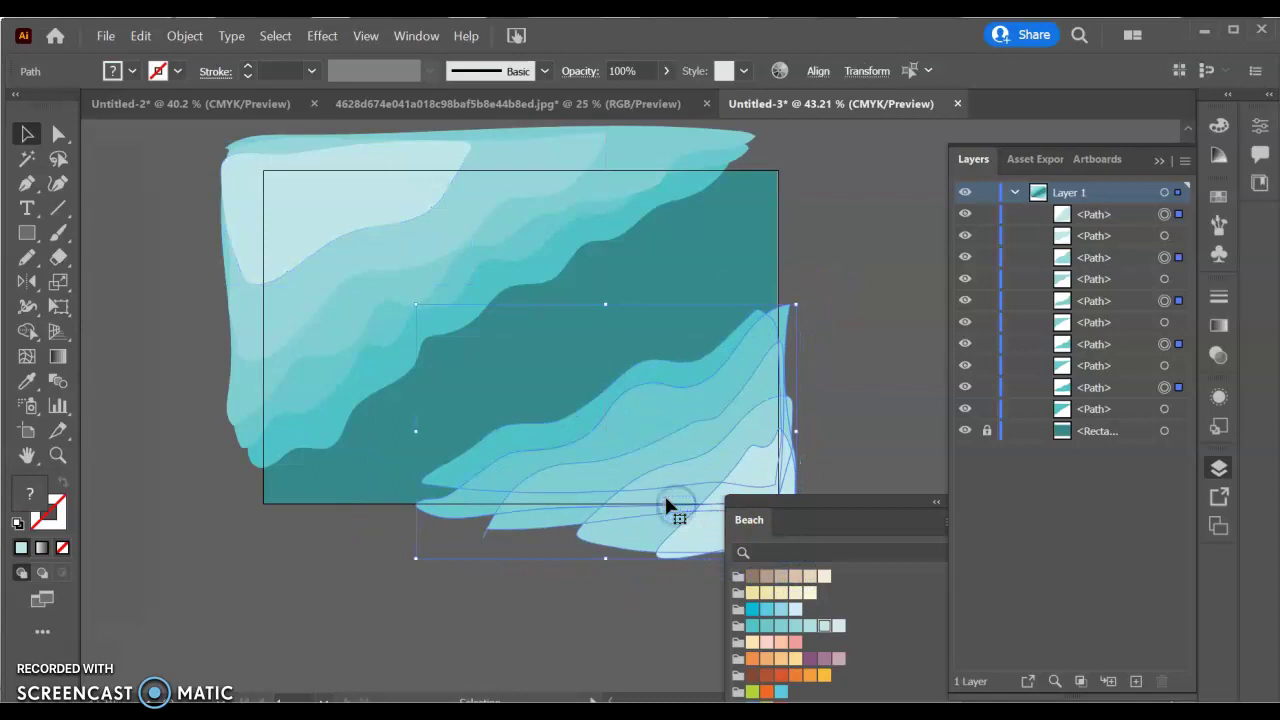
pyautogui.click(830, 362)
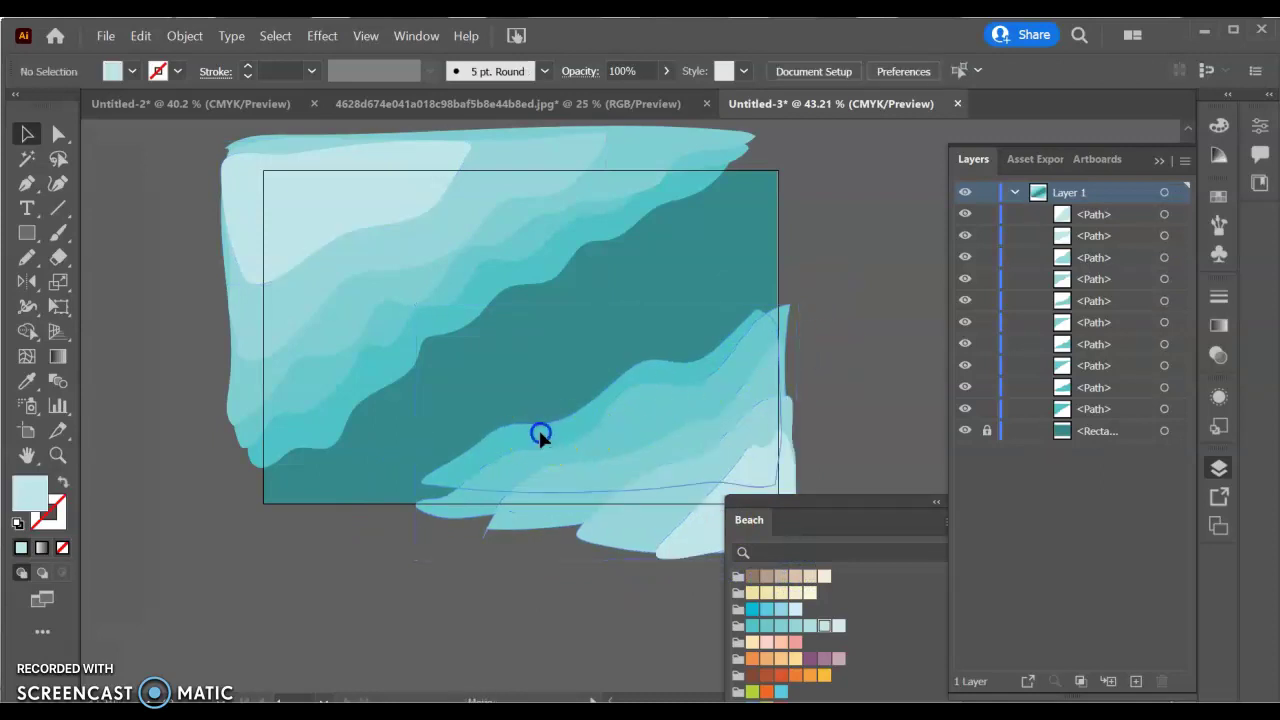
pyautogui.moveTo(537, 437); pyautogui.dragTo(514, 452)
pyautogui.moveTo(745, 335); pyautogui.dragTo(806, 290)
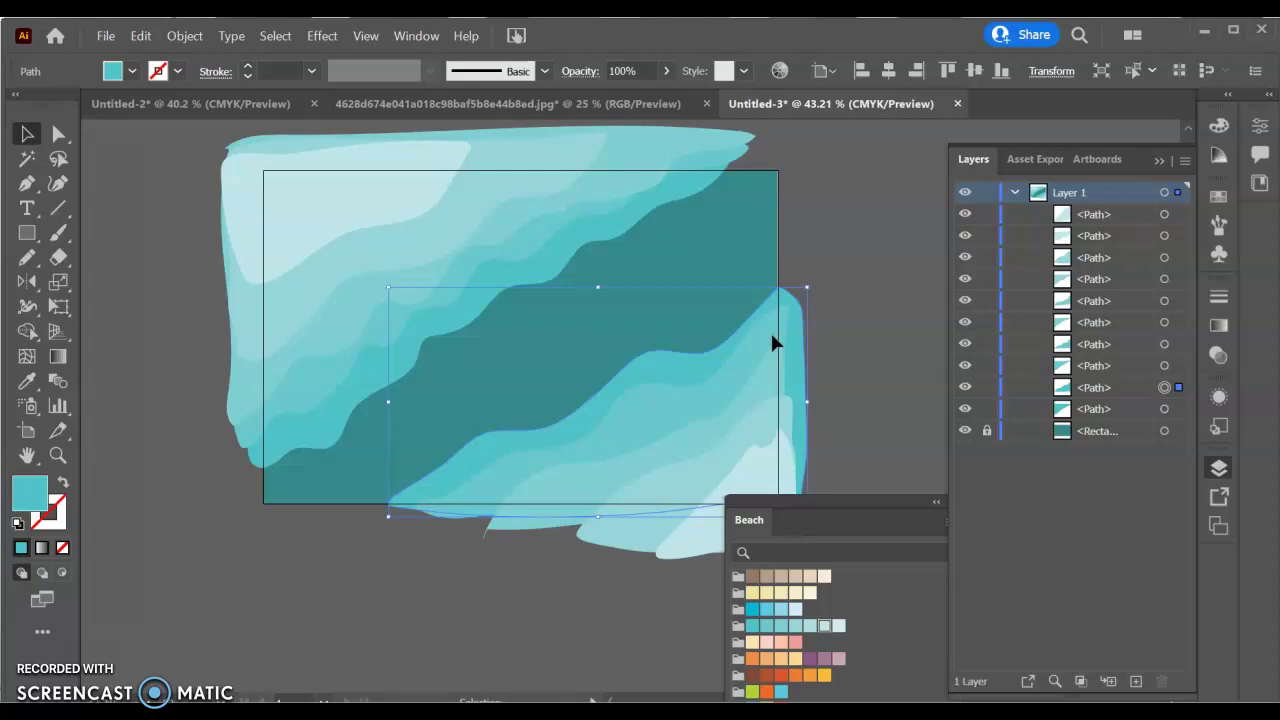
# In the sea-silhouette document, rearrange the fish and seaweed images and select the fish image.
pyautogui.click(516, 93)
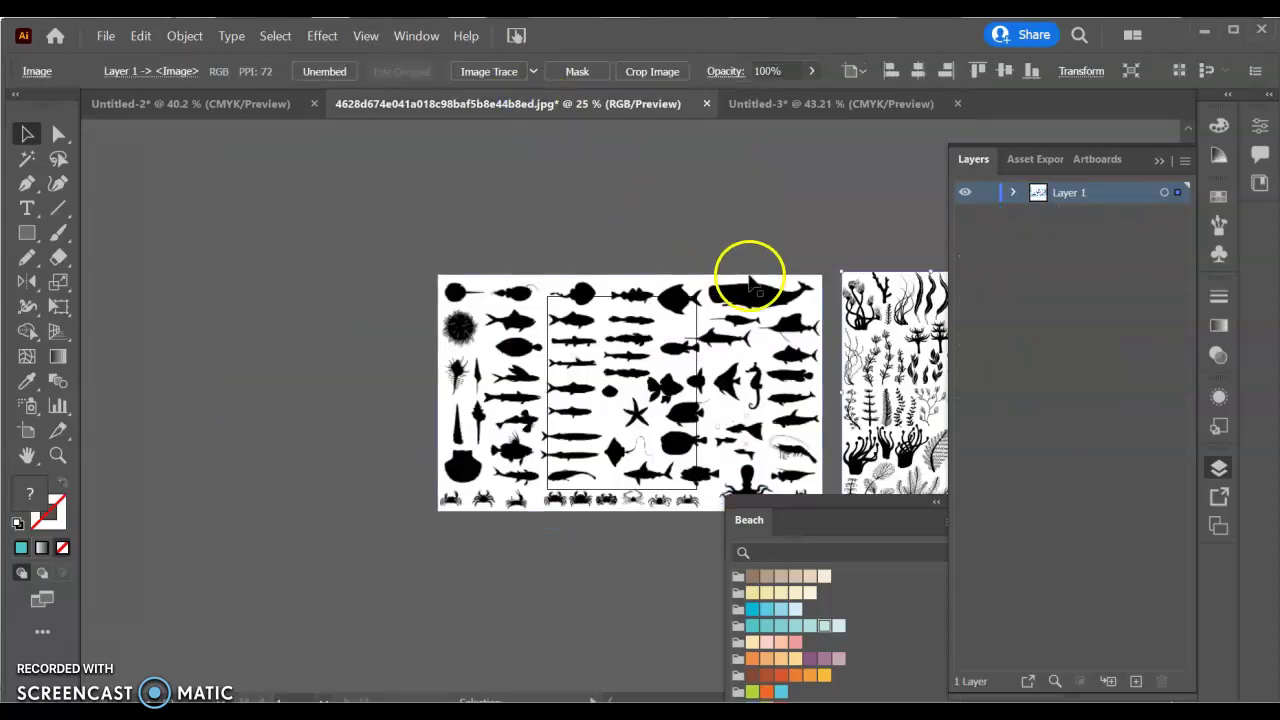
pyautogui.moveTo(765, 410); pyautogui.dragTo(493, 318)
pyautogui.moveTo(930, 318); pyautogui.dragTo(643, 314)
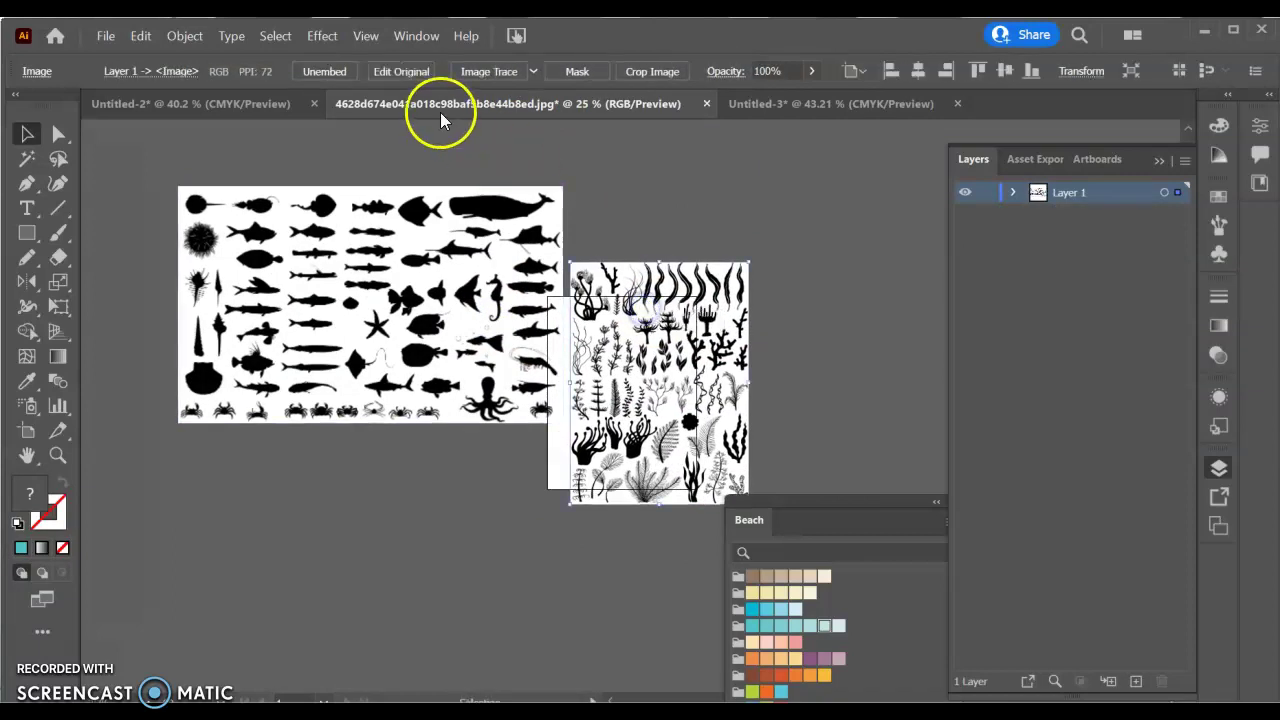
pyautogui.hotkey('ctrl', 'a')
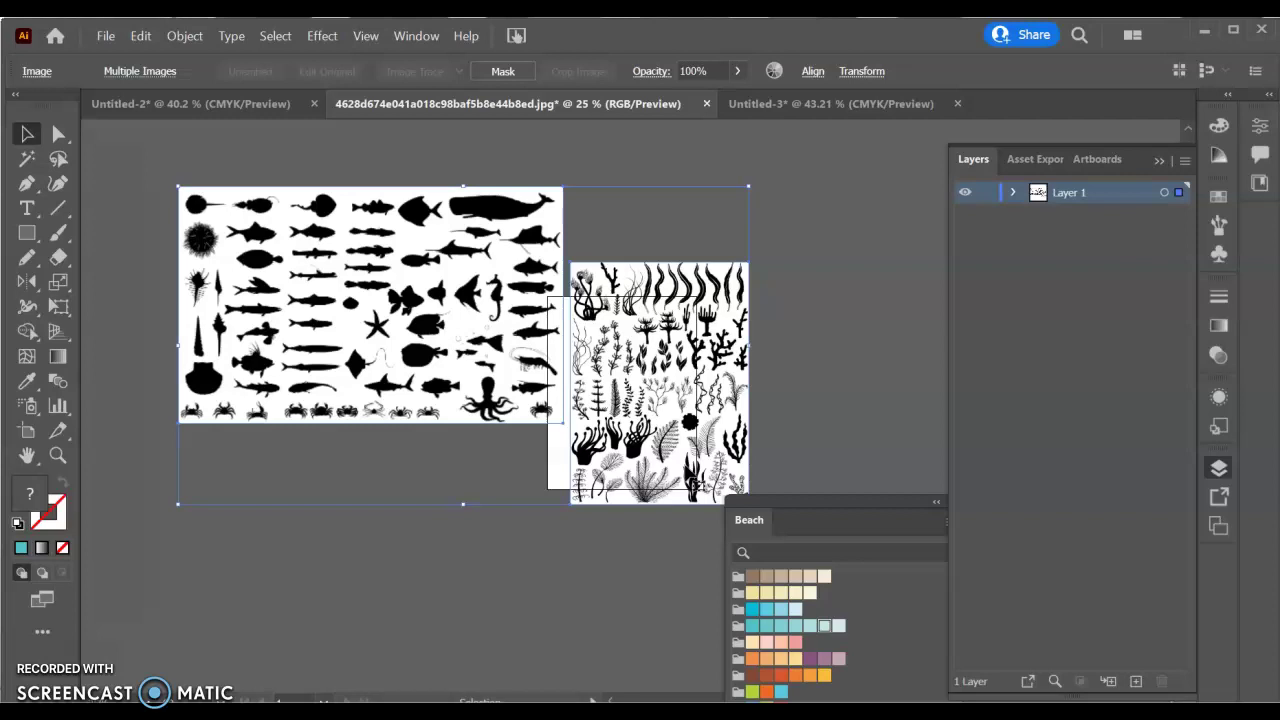
pyautogui.click(783, 303)
pyautogui.click(500, 288)
# Image-trace the fish picture, expand and ungroup it, and delete the white background.
pyautogui.click(535, 72)
pyautogui.click(755, 400)
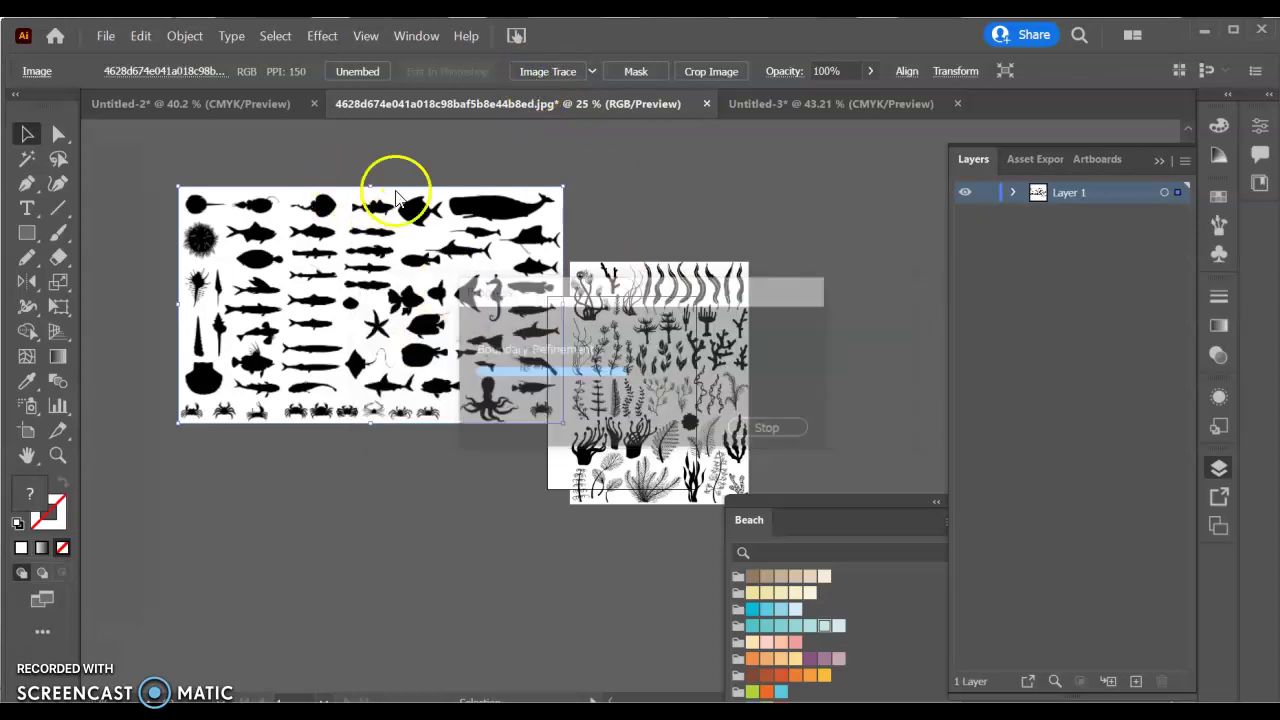
pyautogui.click(506, 78)
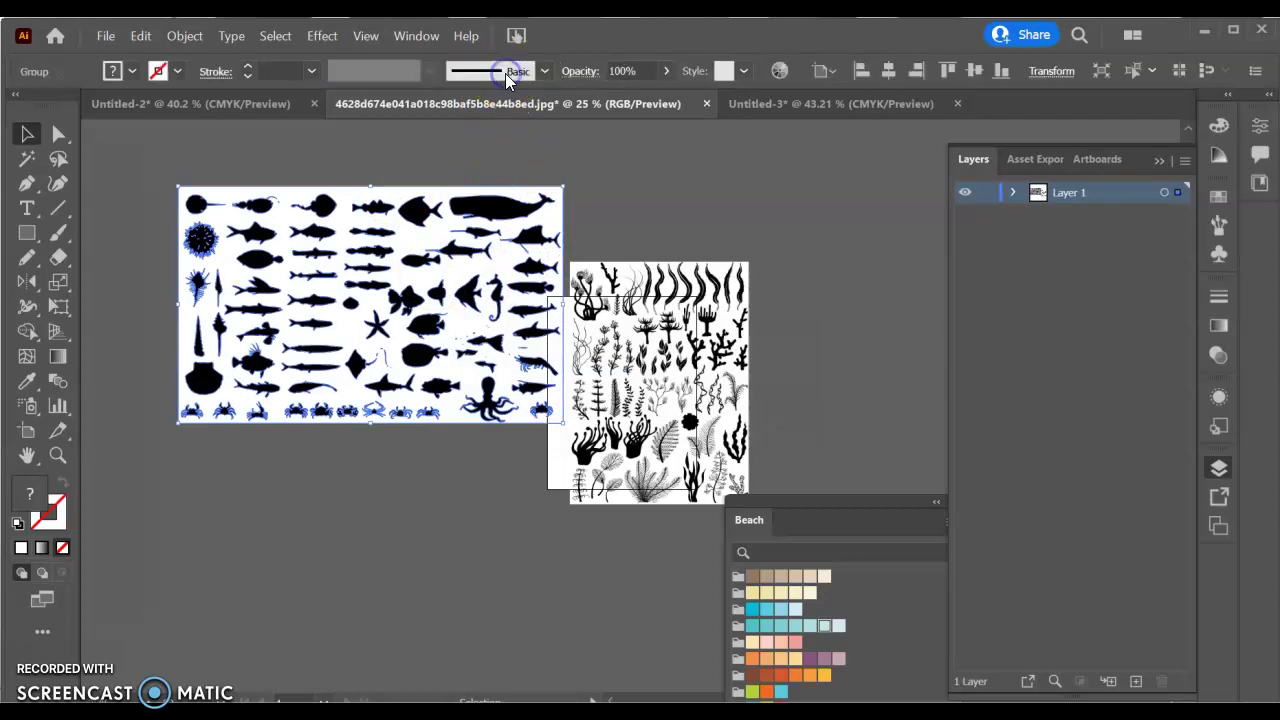
pyautogui.rightClick(371, 251)
pyautogui.click(425, 404)
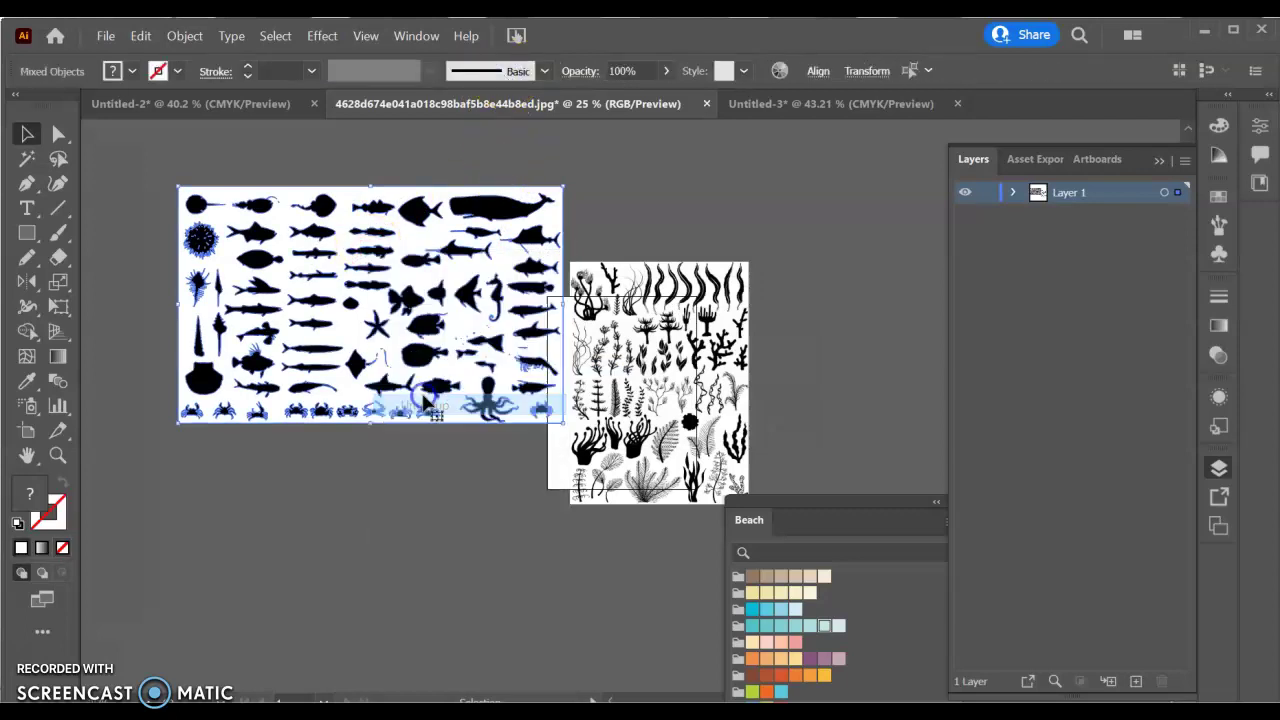
pyautogui.click(767, 200)
pyautogui.click(559, 222)
pyautogui.press('Delete')
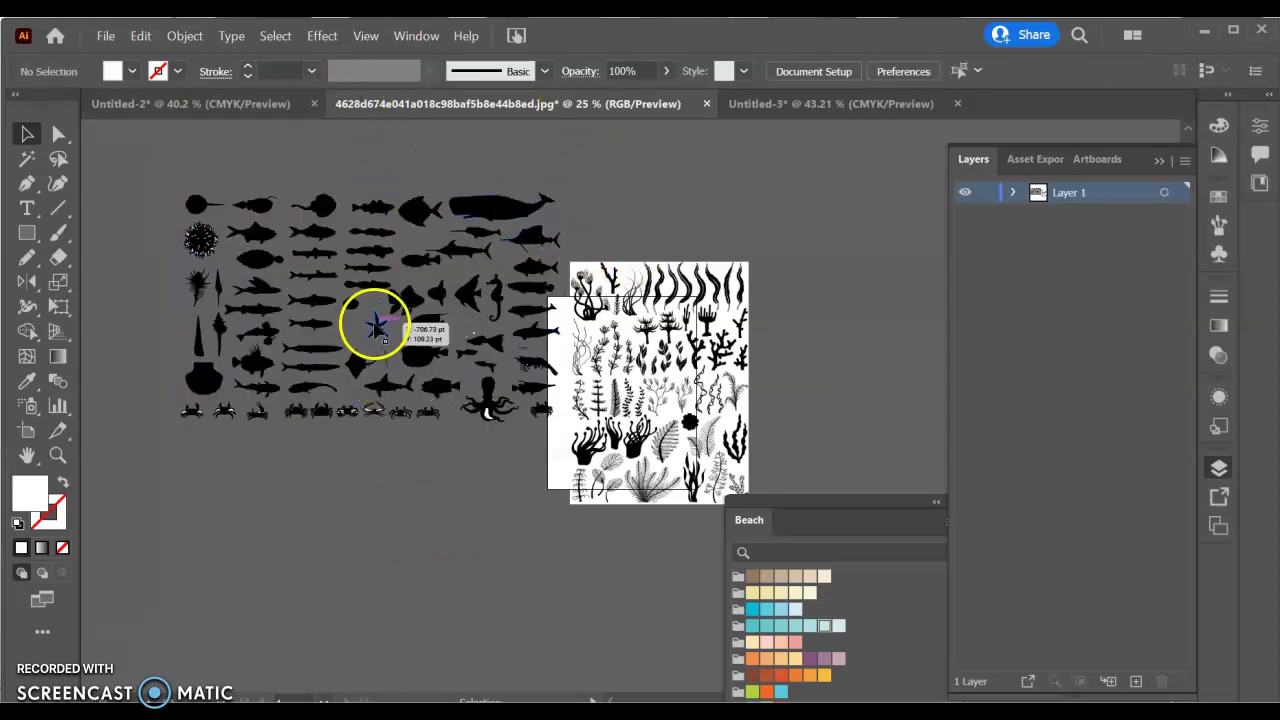
# Select the starfish silhouette, undo the last change, and cancel the quit prompt.
pyautogui.click(377, 325)
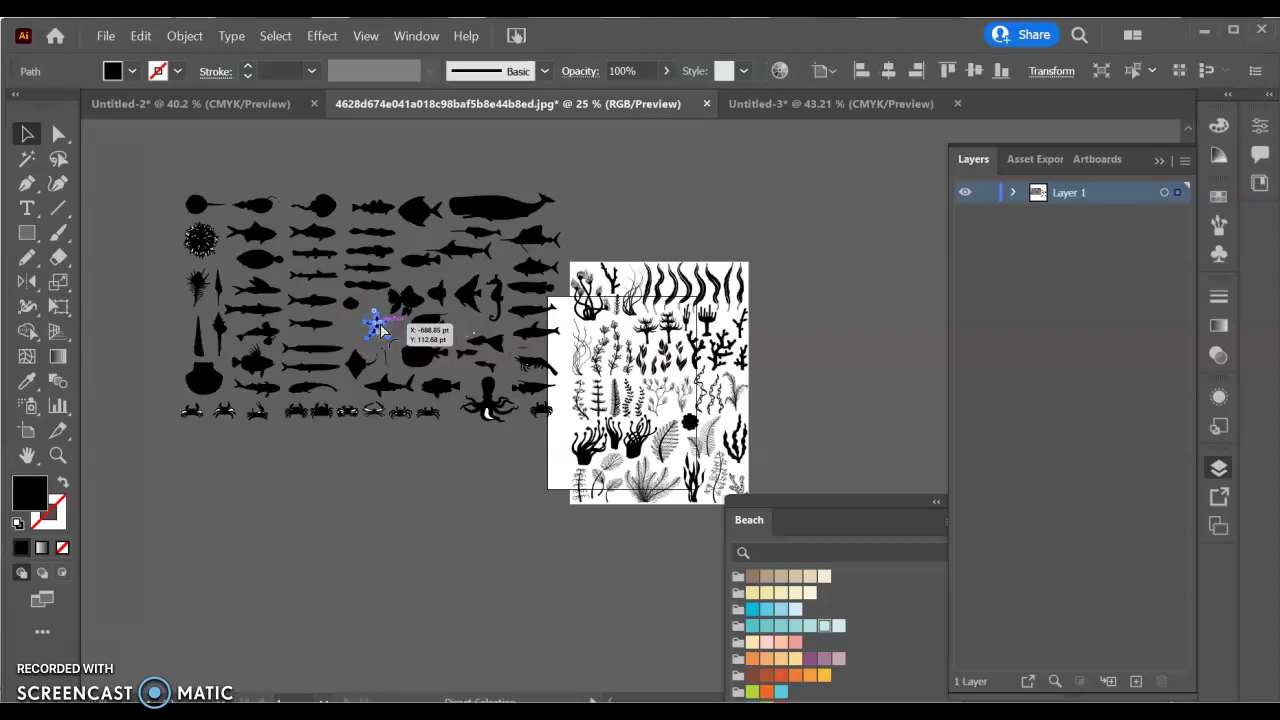
pyautogui.hotkey('ctrl', 'z')
pyautogui.hotkey('ctrl', 'q')
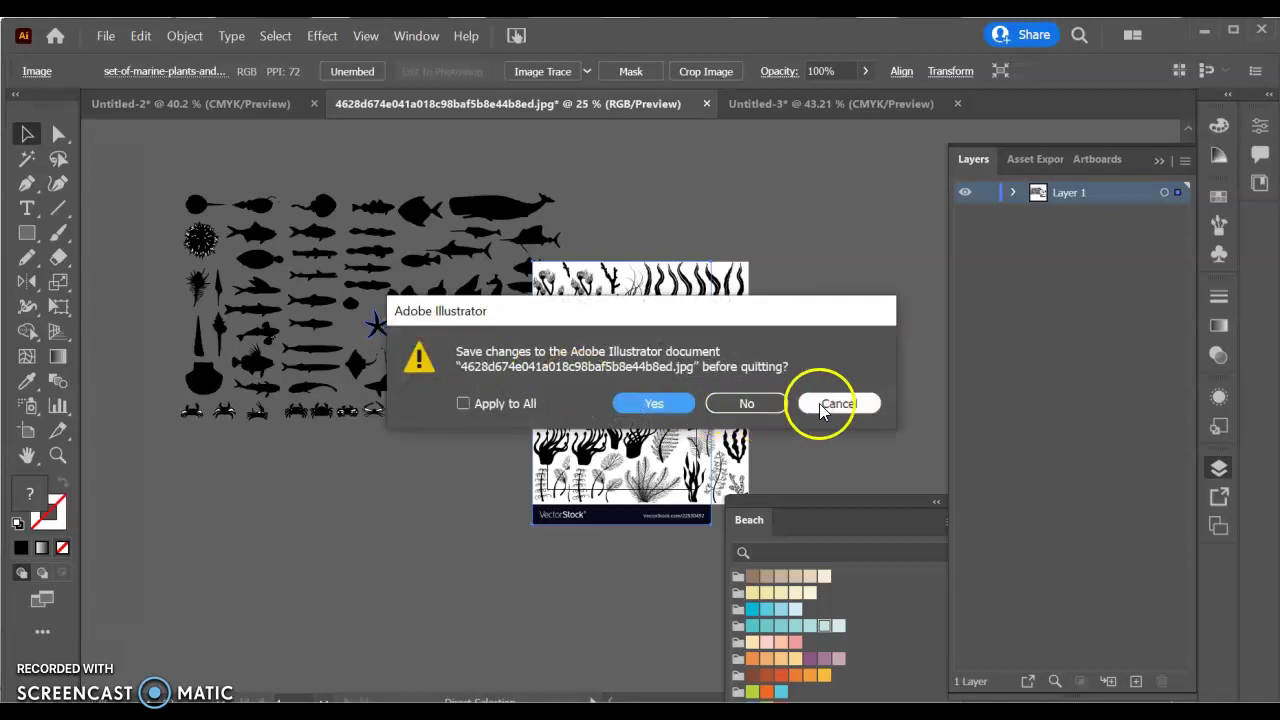
pyautogui.click(829, 404)
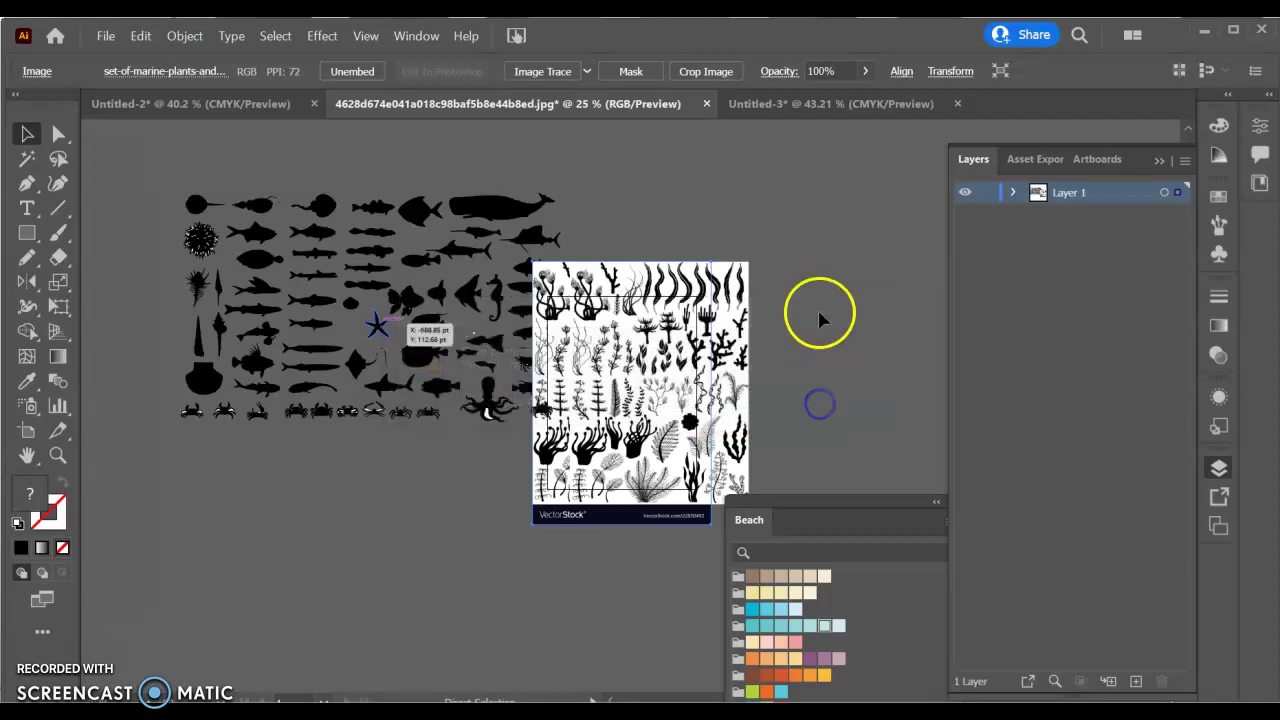
# Copy the starfish silhouette and return to the Untitled-3 wave artwork.
pyautogui.click(380, 326)
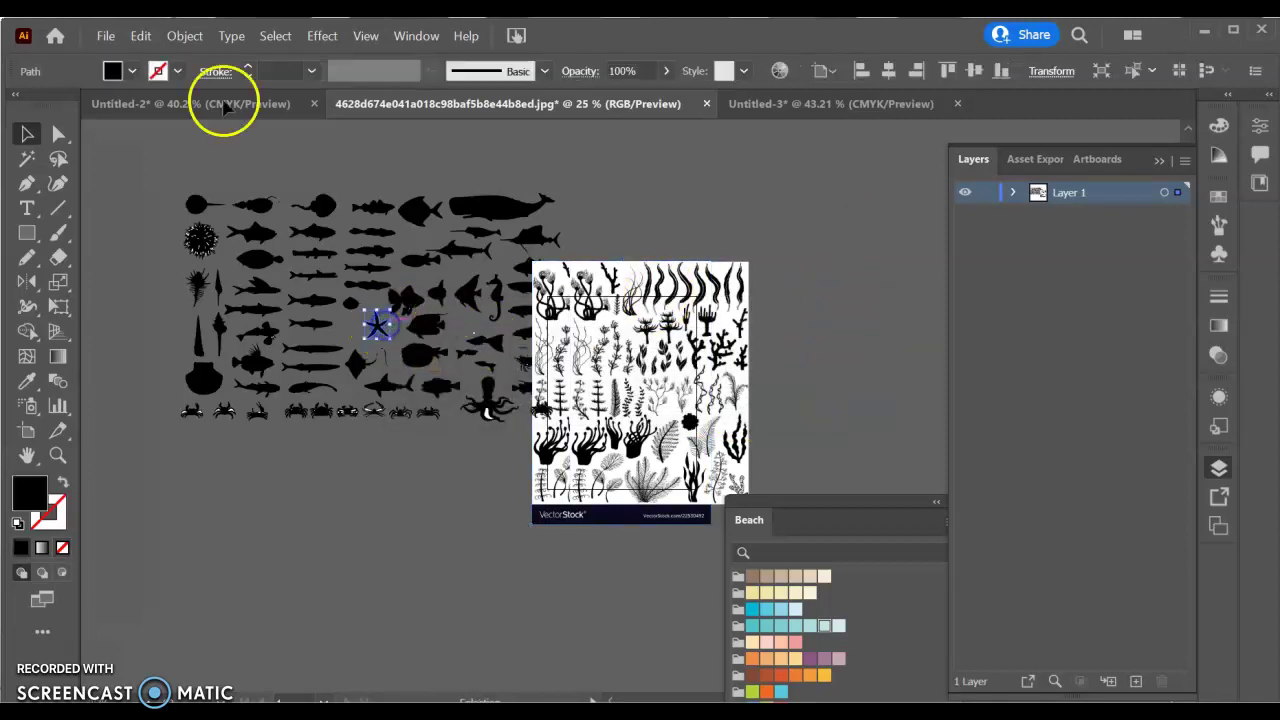
pyautogui.click(140, 36)
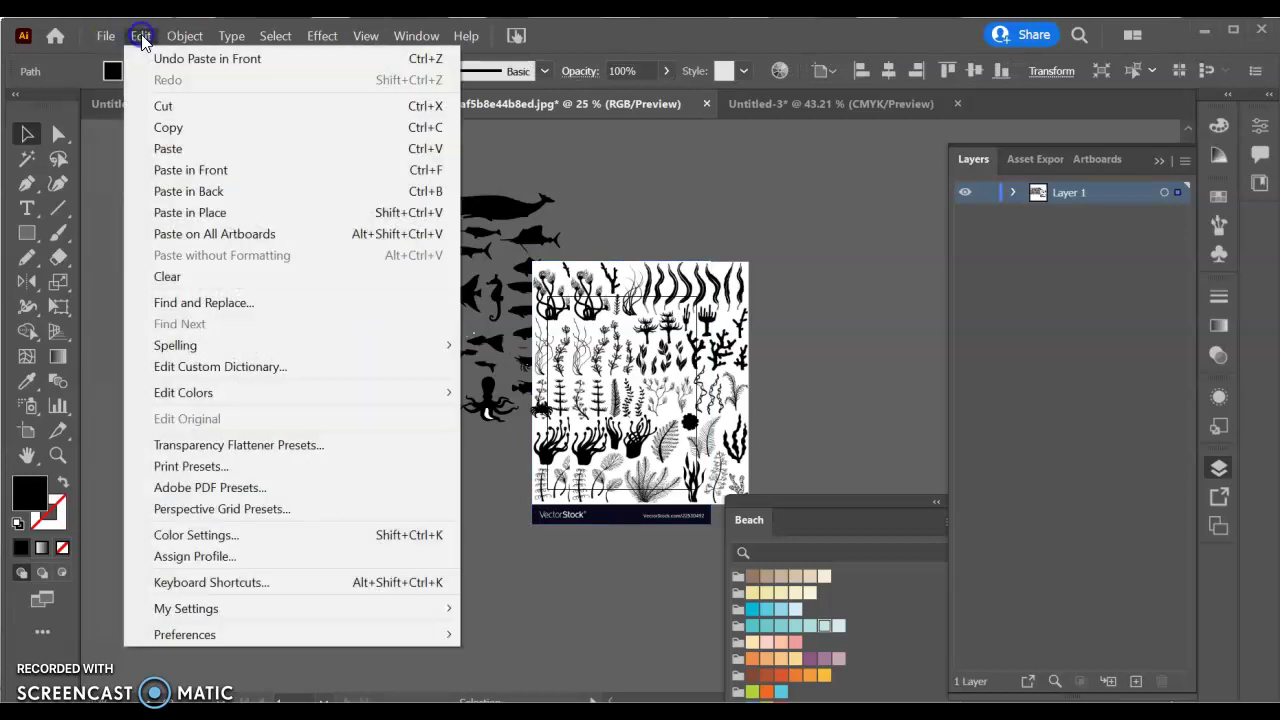
pyautogui.click(173, 127)
pyautogui.click(174, 104)
pyautogui.click(837, 106)
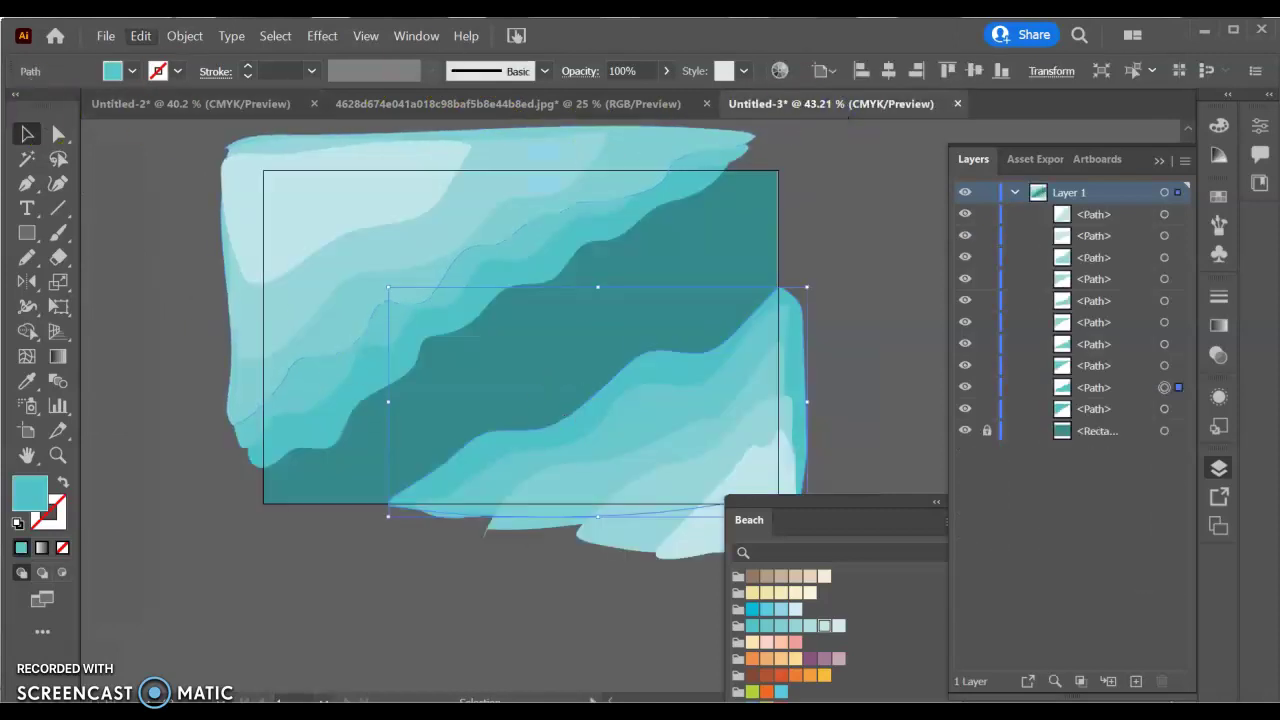
# Paste the copied starfish into the wave artwork and move it up to the right.
pyautogui.click(143, 37)
pyautogui.click(143, 36)
pyautogui.click(184, 151)
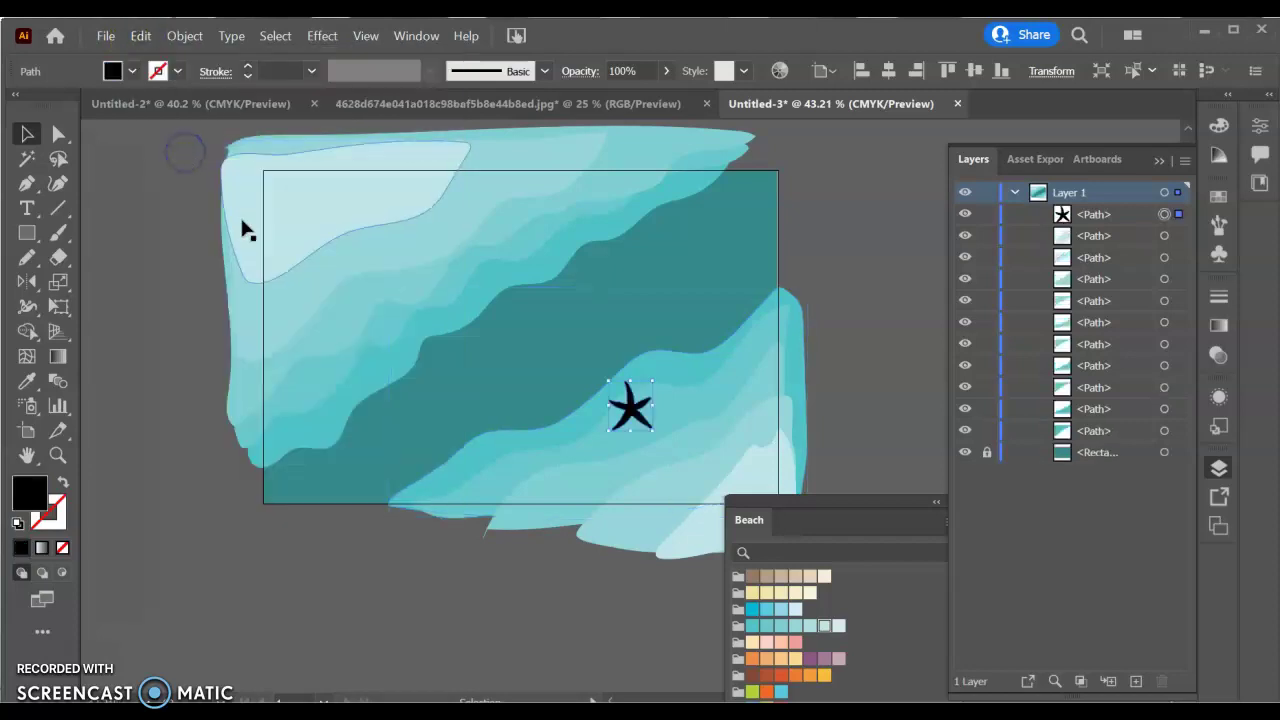
pyautogui.moveTo(615, 412); pyautogui.dragTo(855, 262)
# Lock a wave layer, then set the starfish tilted on the dark teal band.
pyautogui.click(660, 370)
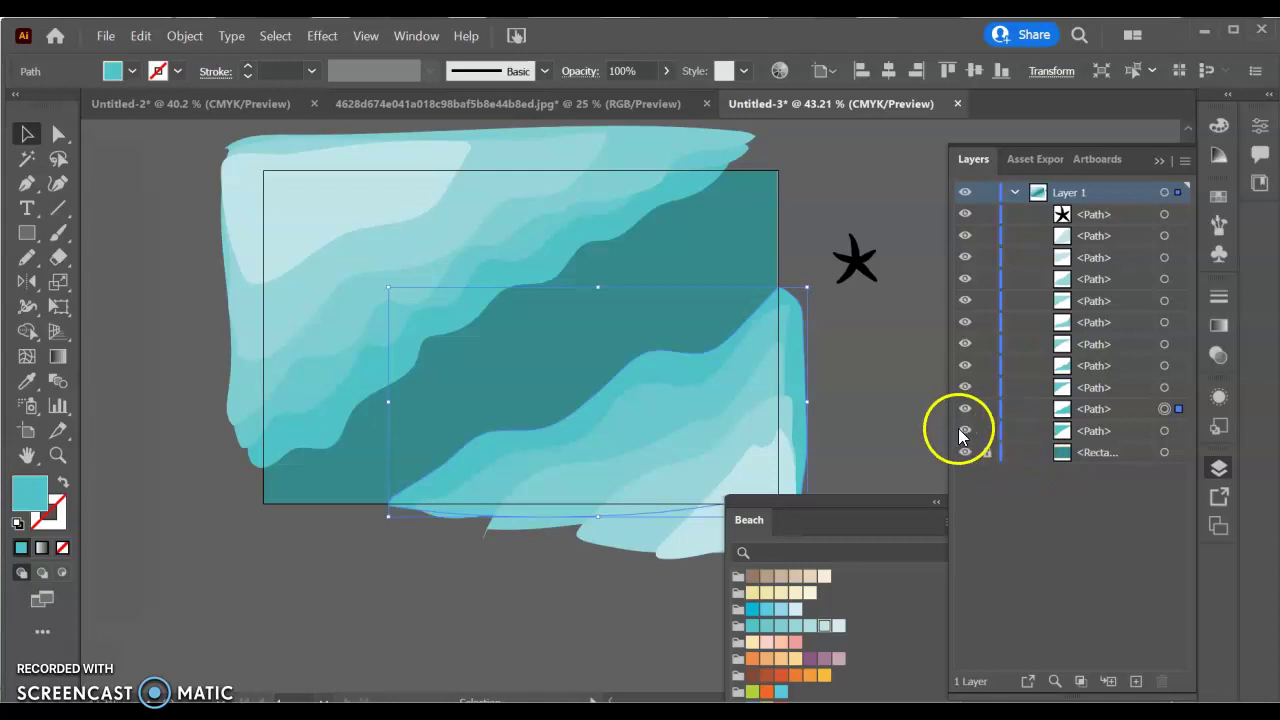
pyautogui.click(985, 236)
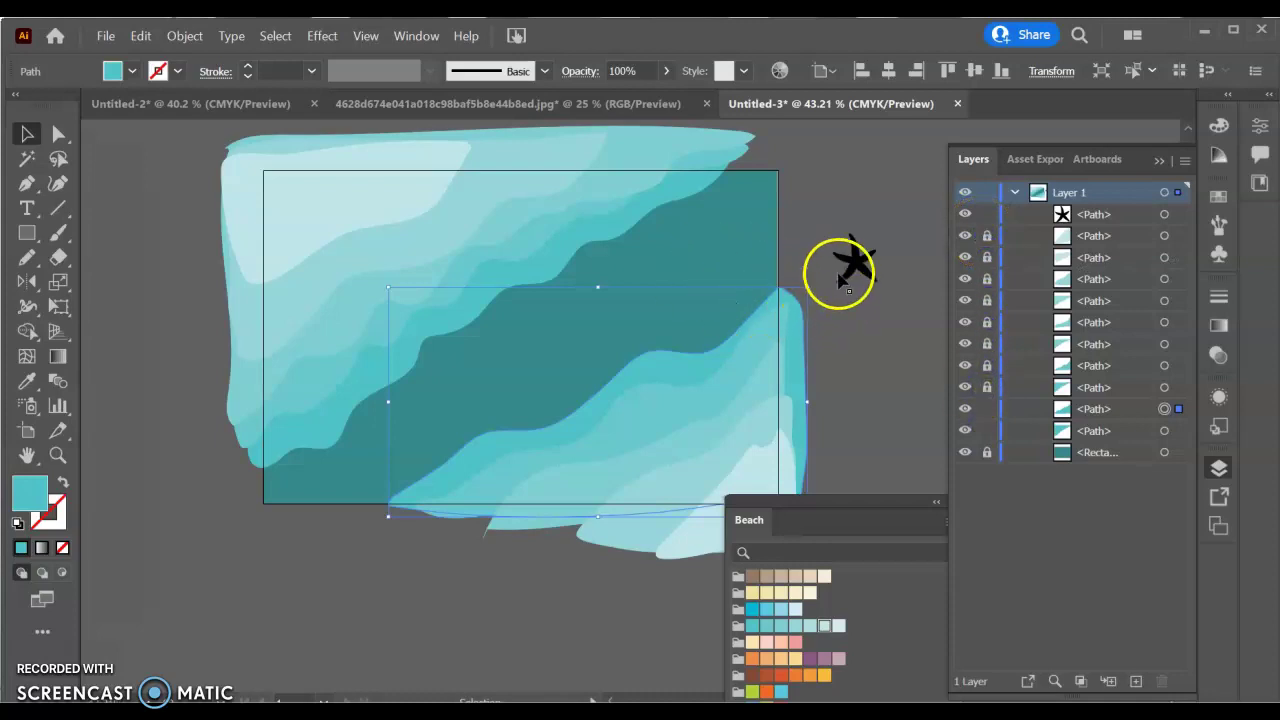
pyautogui.moveTo(855, 262); pyautogui.dragTo(678, 333)
pyautogui.moveTo(703, 289); pyautogui.dragTo(700, 340)
pyautogui.keyDown('shift'); pyautogui.click(665, 367); pyautogui.keyUp('shift')
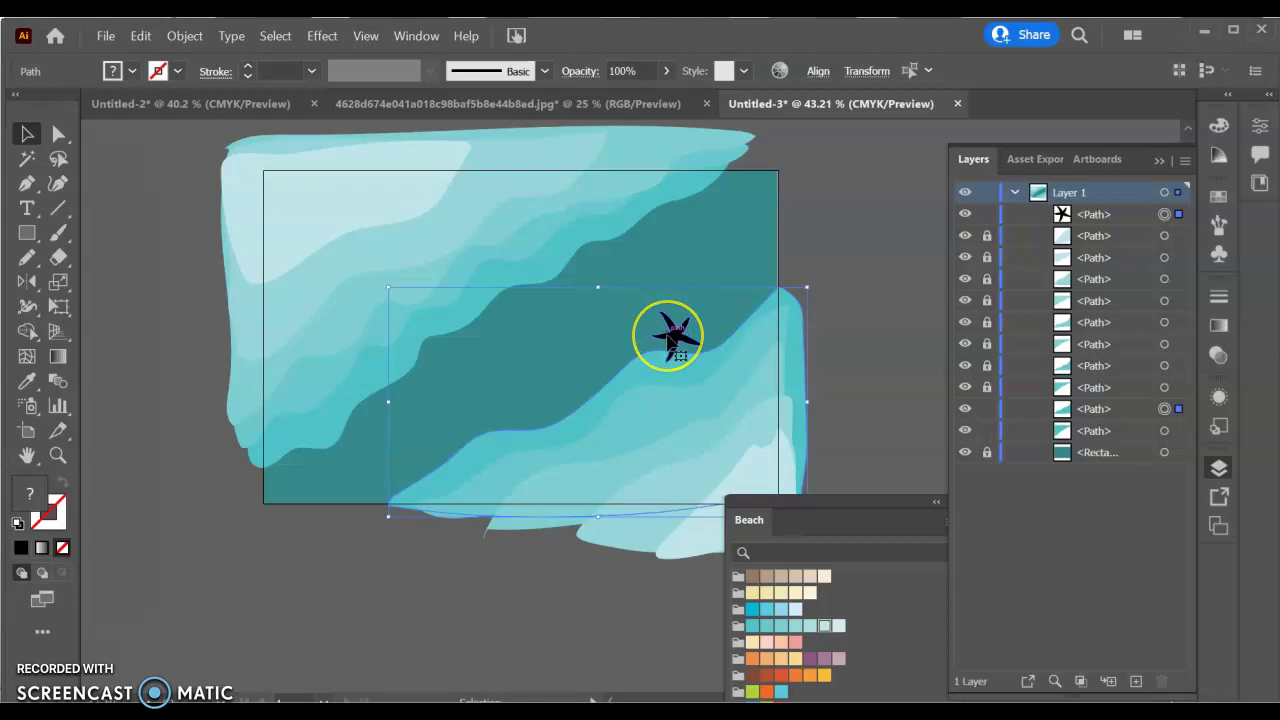
# Move the Beach swatches panel up and right, and open the Pathfinder panel from Window.
pyautogui.click(414, 38)
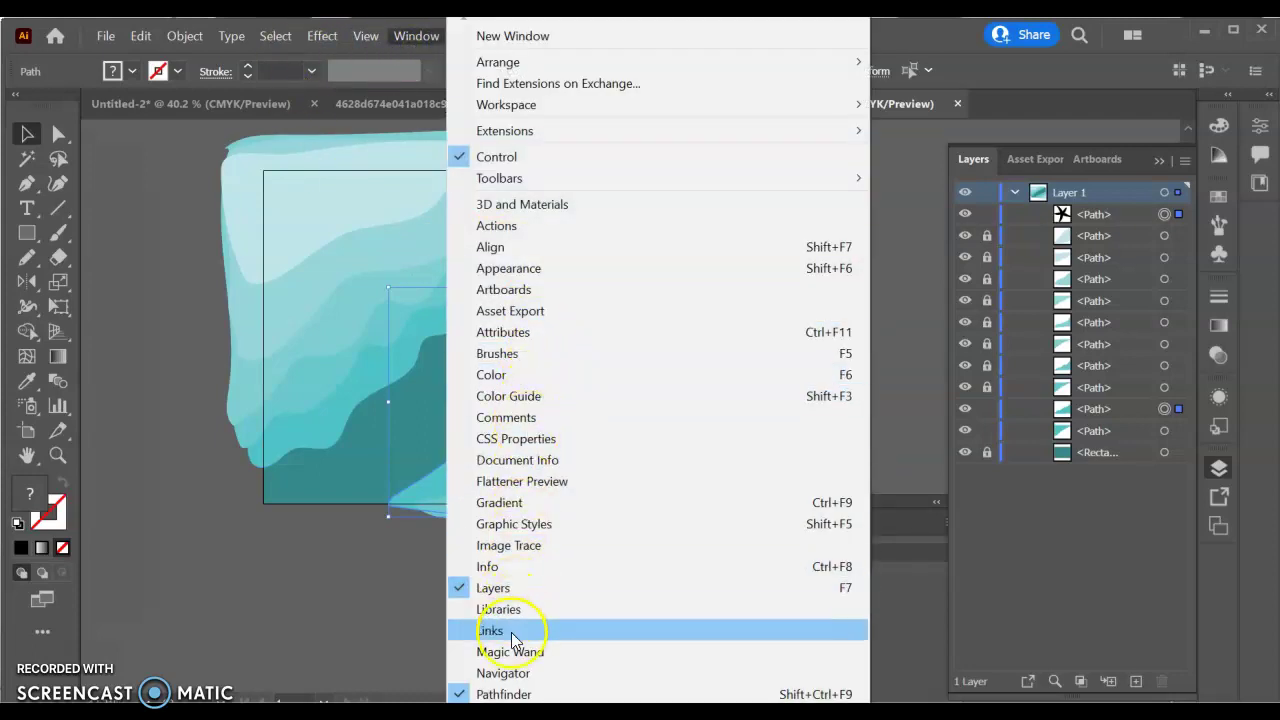
pyautogui.click(490, 690)
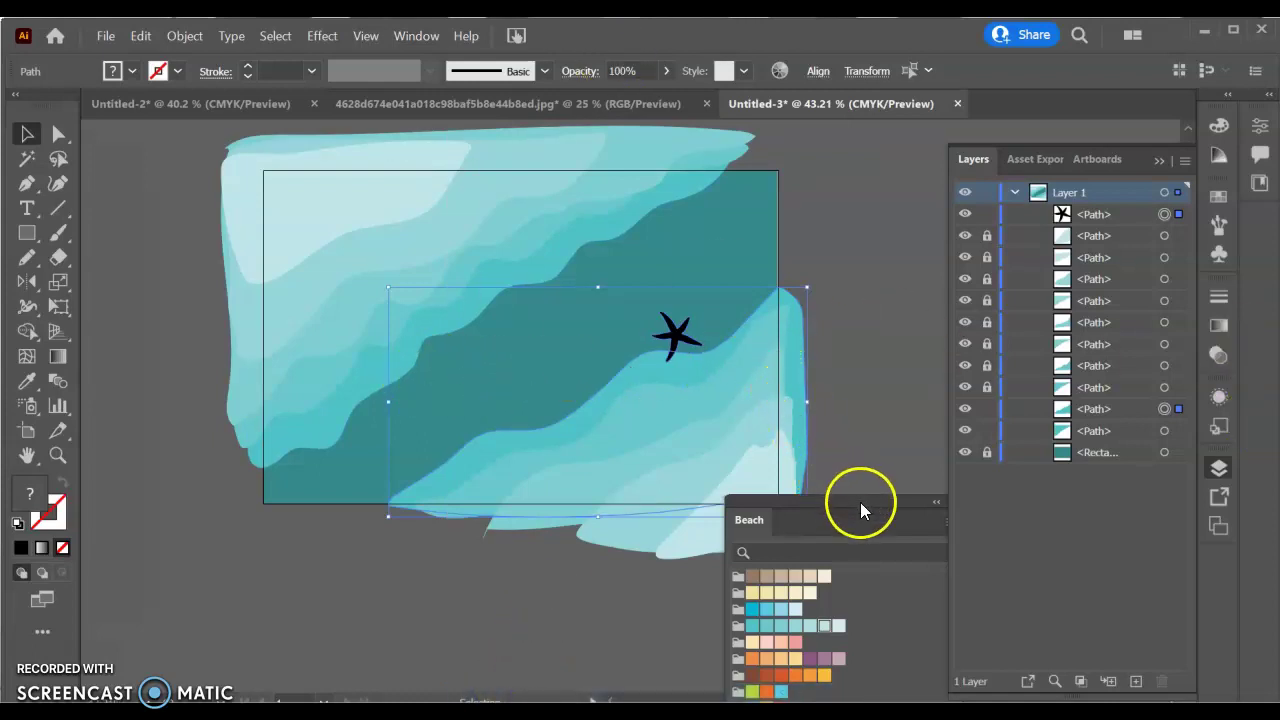
pyautogui.moveTo(860, 502); pyautogui.dragTo(1013, 355)
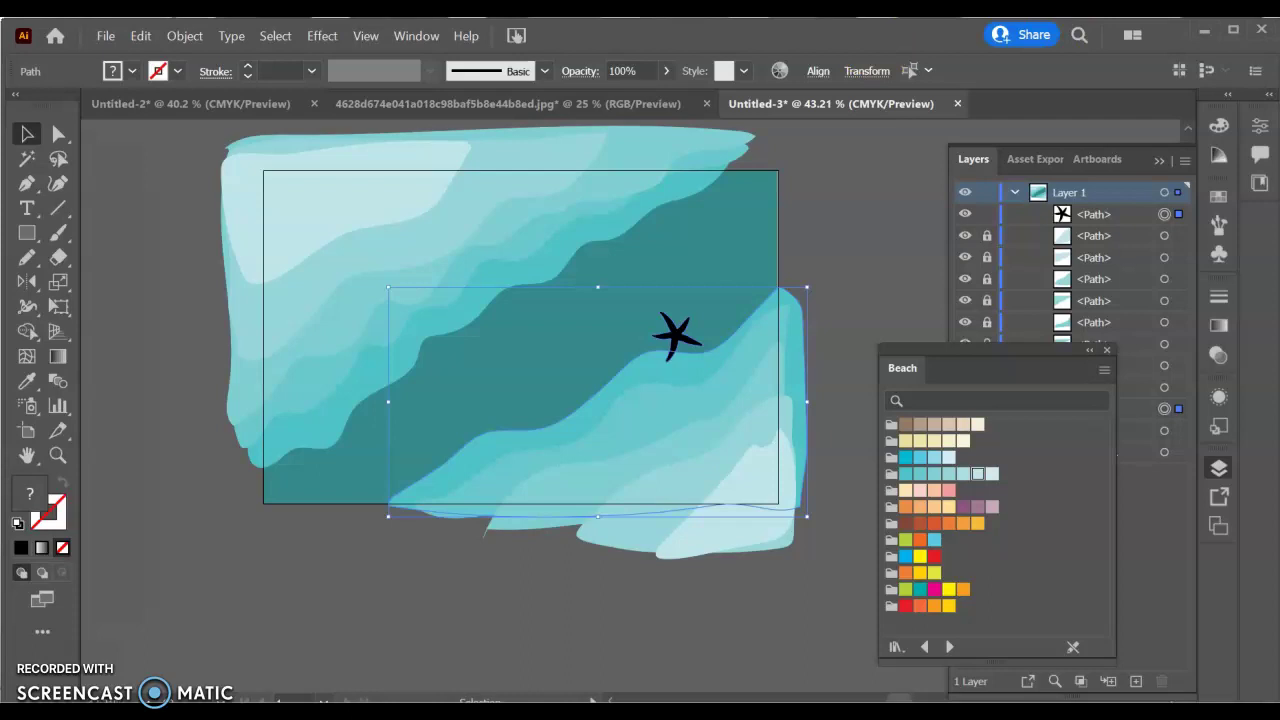
pyautogui.click(411, 40)
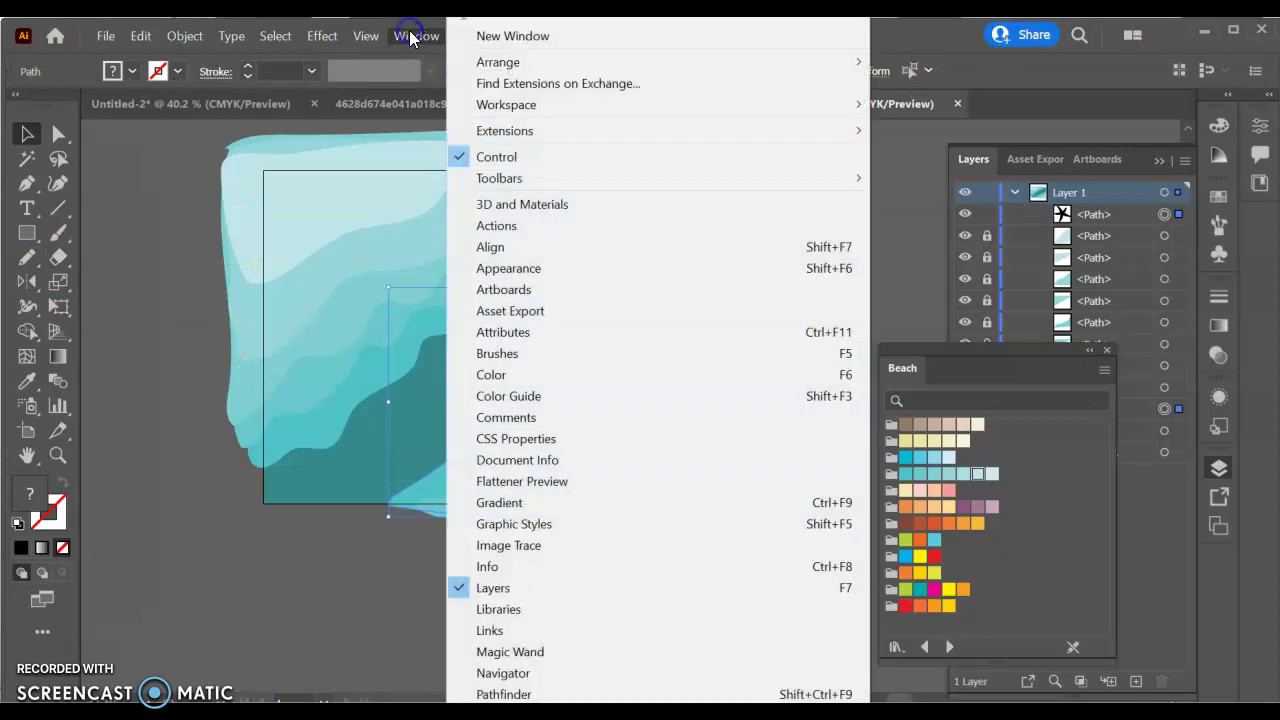
pyautogui.click(530, 694)
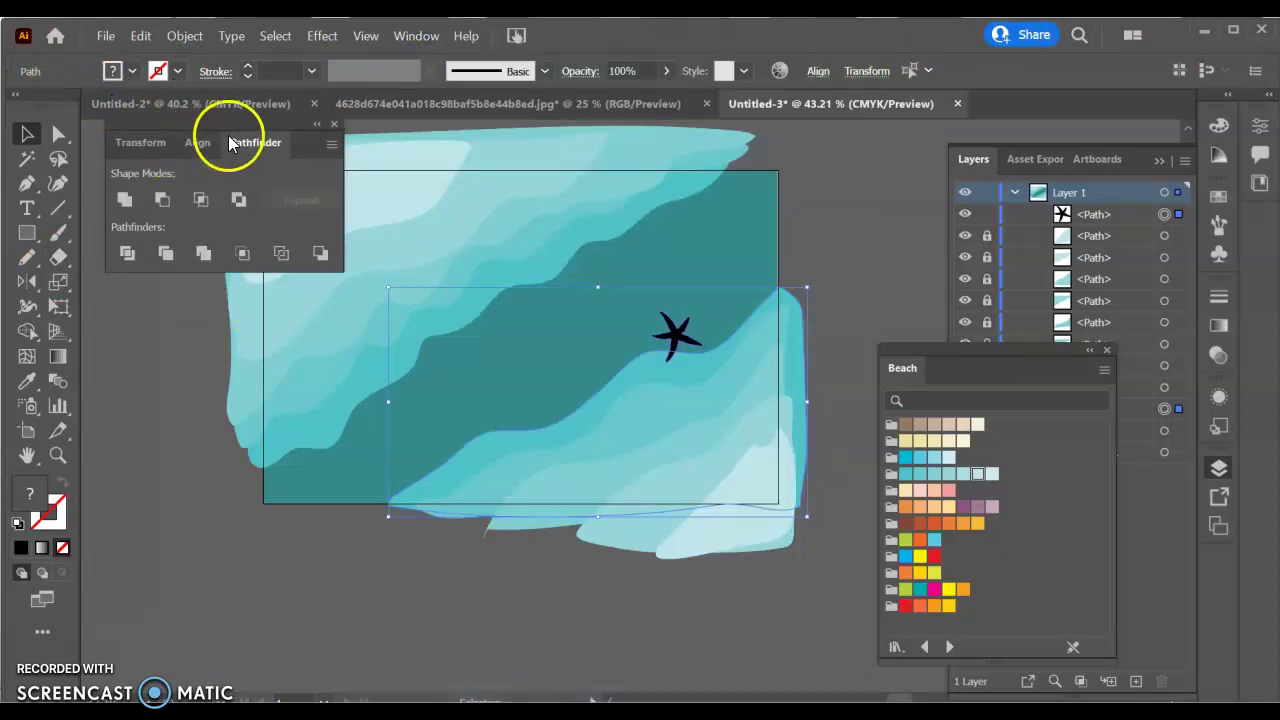
# Unite the starfish with the wave and fill the merged shape light cyan.
pyautogui.moveTo(252, 121); pyautogui.dragTo(978, 146)
pyautogui.click(841, 223)
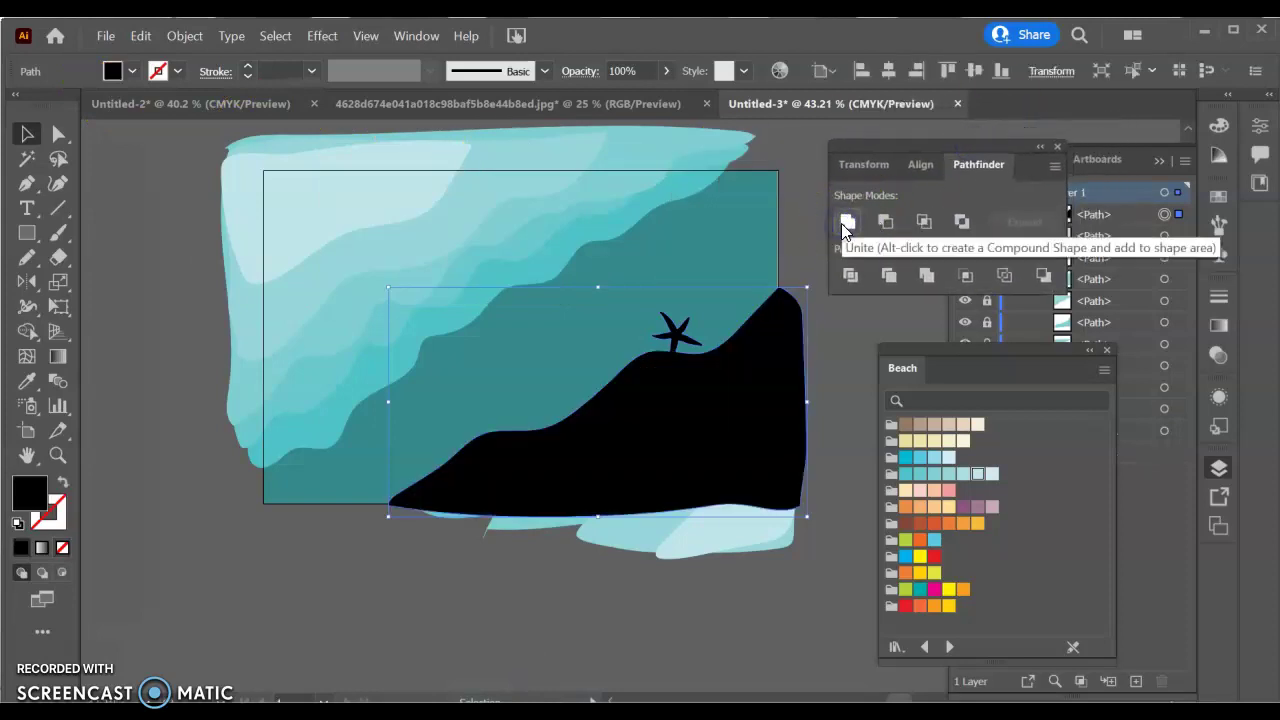
pyautogui.click(846, 285)
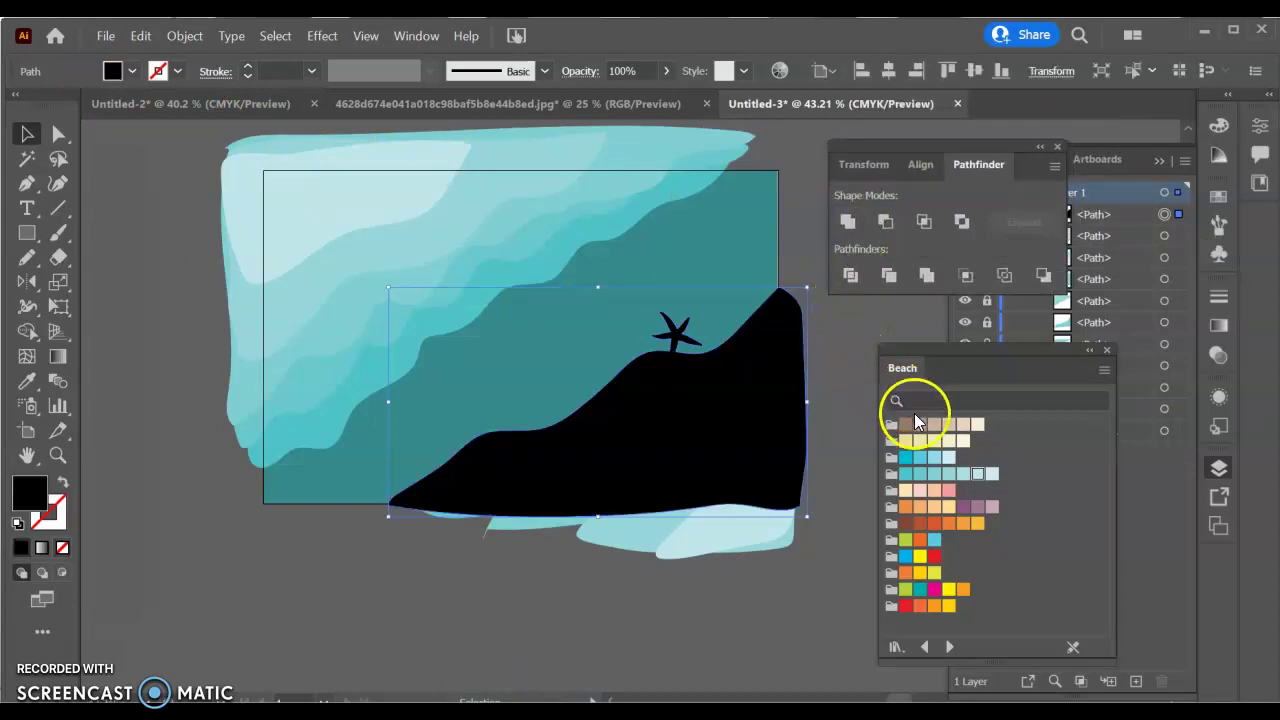
pyautogui.click(907, 476)
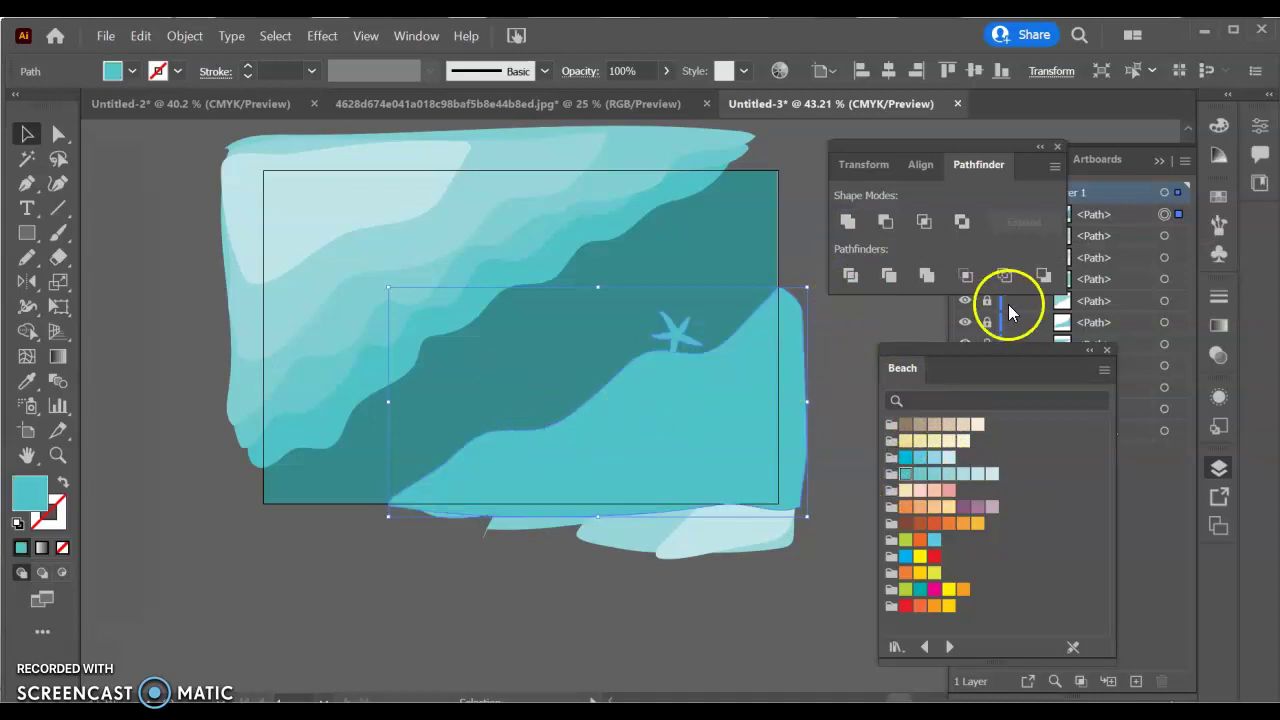
# Clear the panels aside, drop the merged shape lower in Layers, and return to Untitled-2.
pyautogui.moveTo(1037, 350); pyautogui.dragTo(108, 364)
pyautogui.moveTo(1001, 150); pyautogui.dragTo(338, 518)
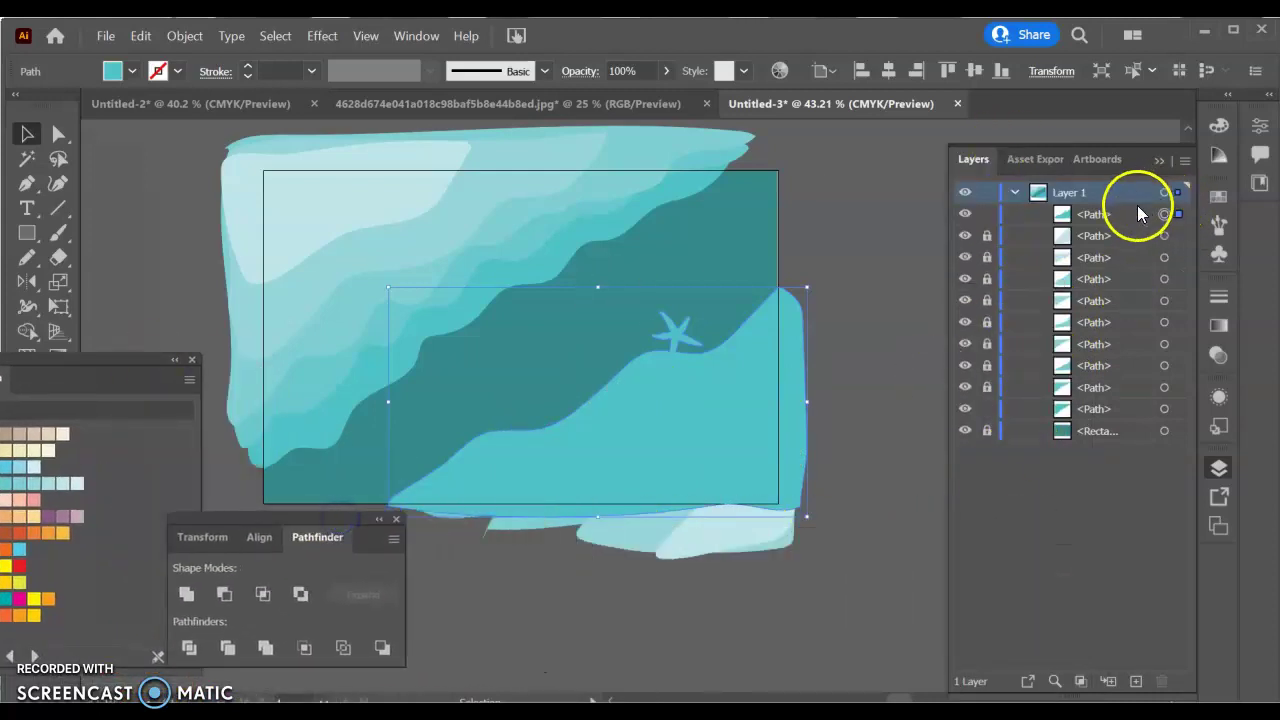
pyautogui.moveTo(1122, 216); pyautogui.dragTo(1120, 422)
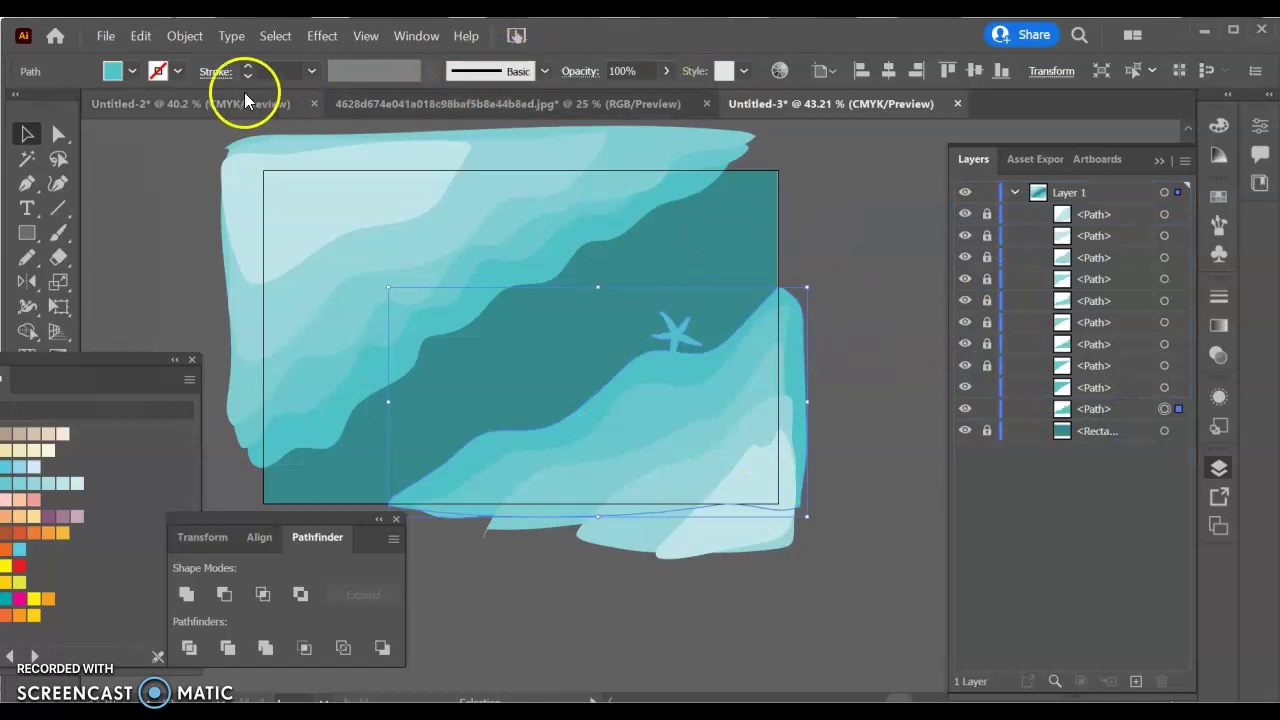
pyautogui.click(305, 105)
# Copy the small fish from the silhouette sheet and paste it onto Untitled-3's dark teal band.
pyautogui.click(382, 105)
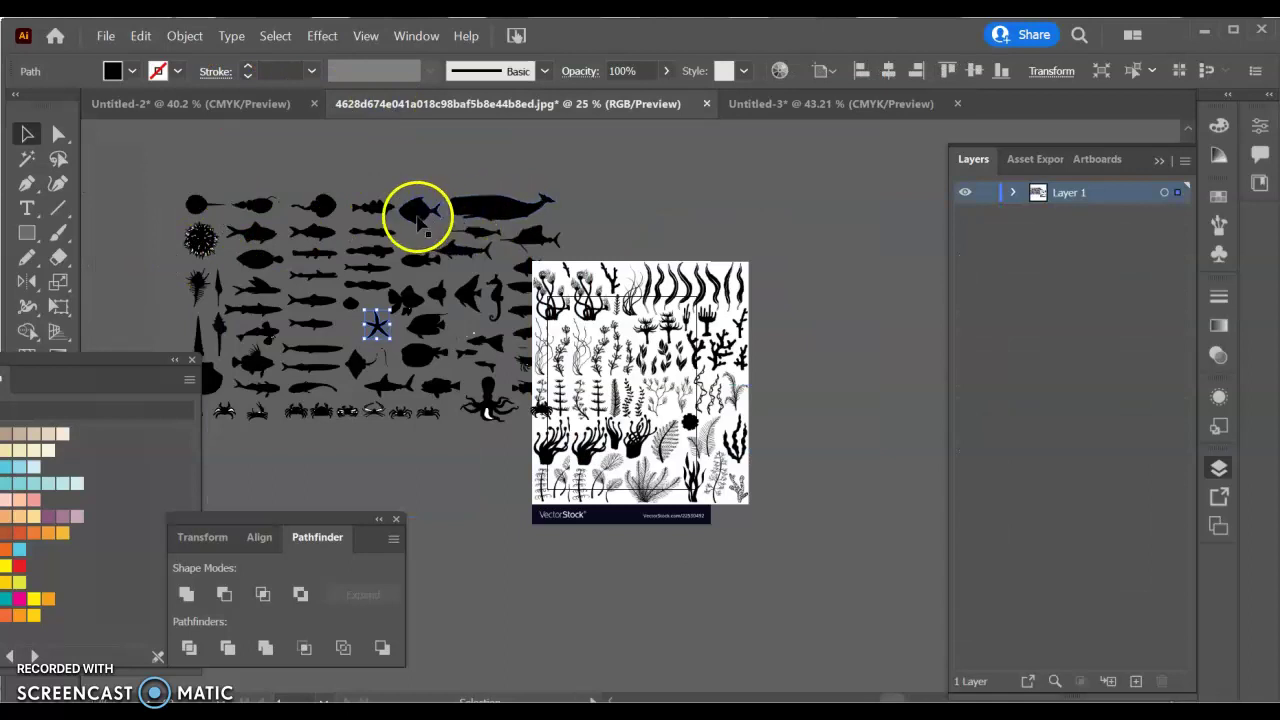
pyautogui.click(418, 215)
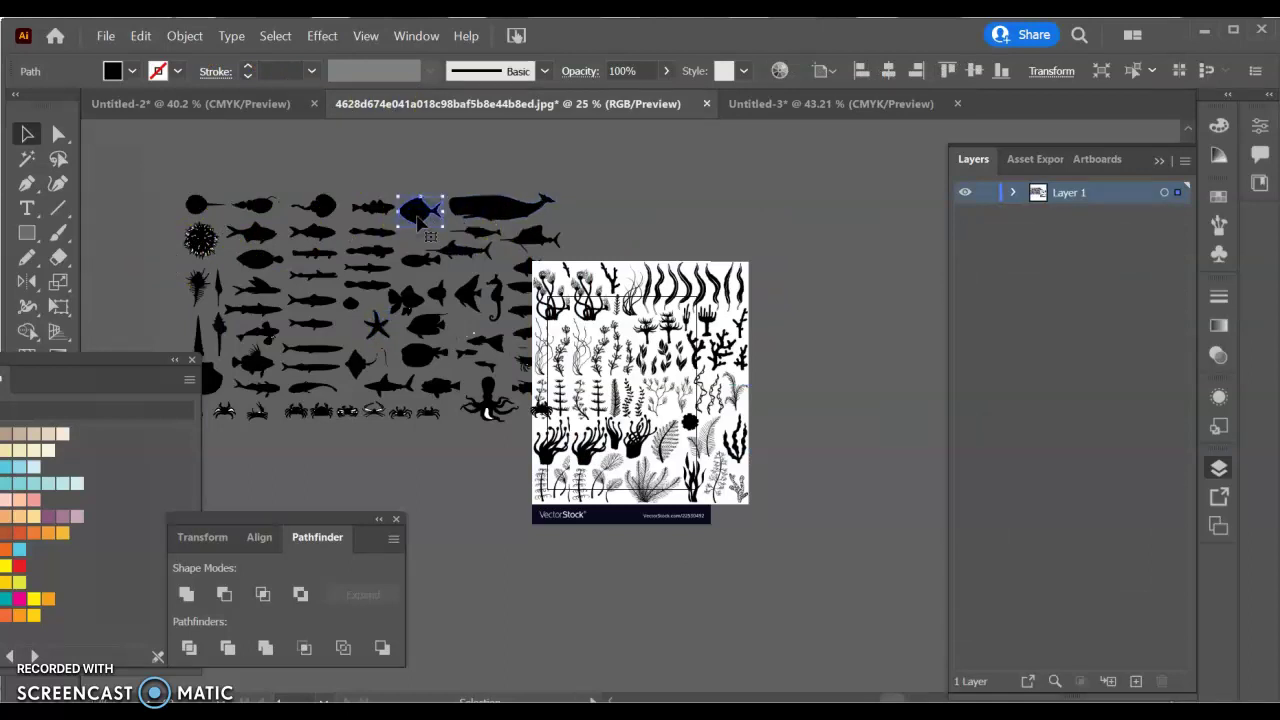
pyautogui.click(399, 186)
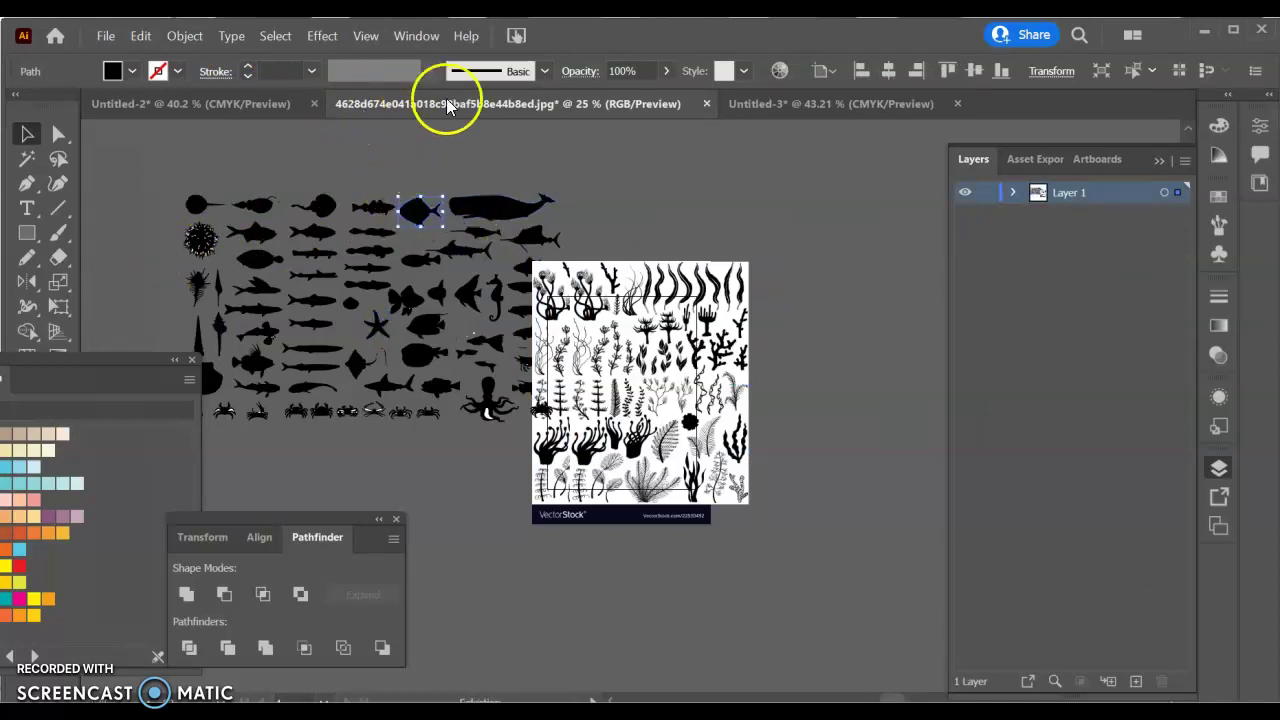
pyautogui.click(865, 105)
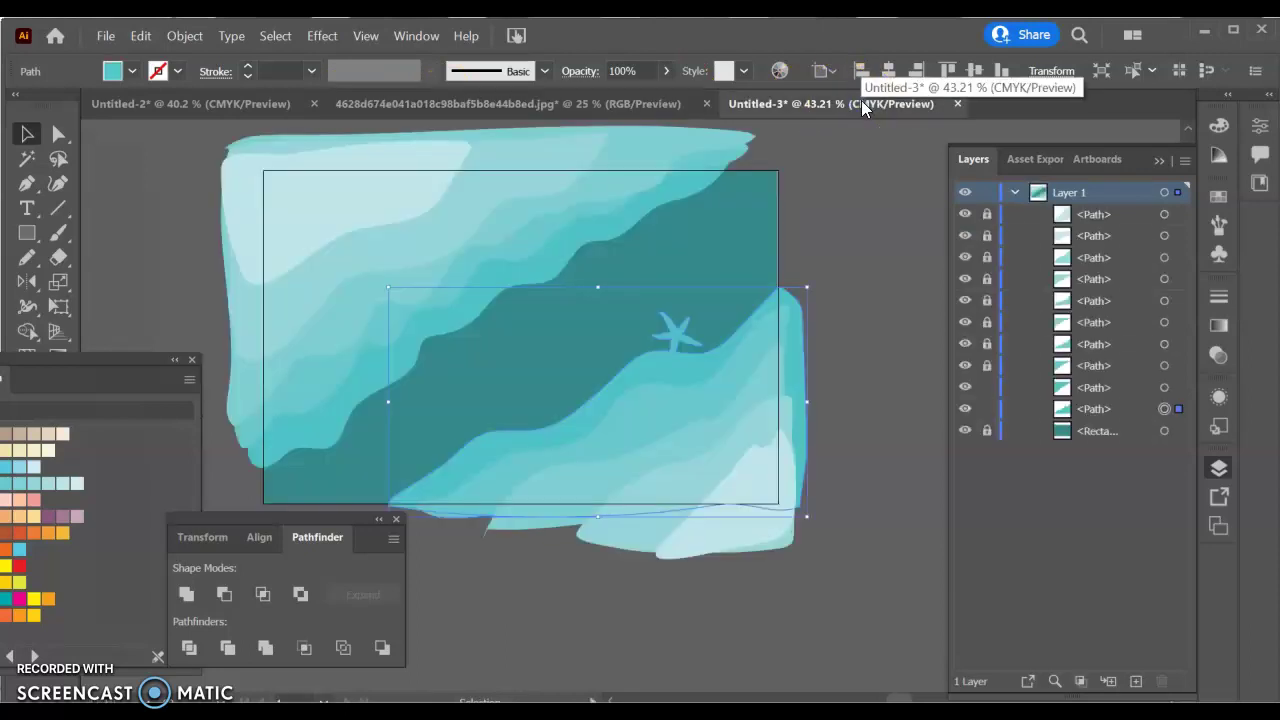
pyautogui.click(821, 47)
pyautogui.hotkey('ctrl', 'v')
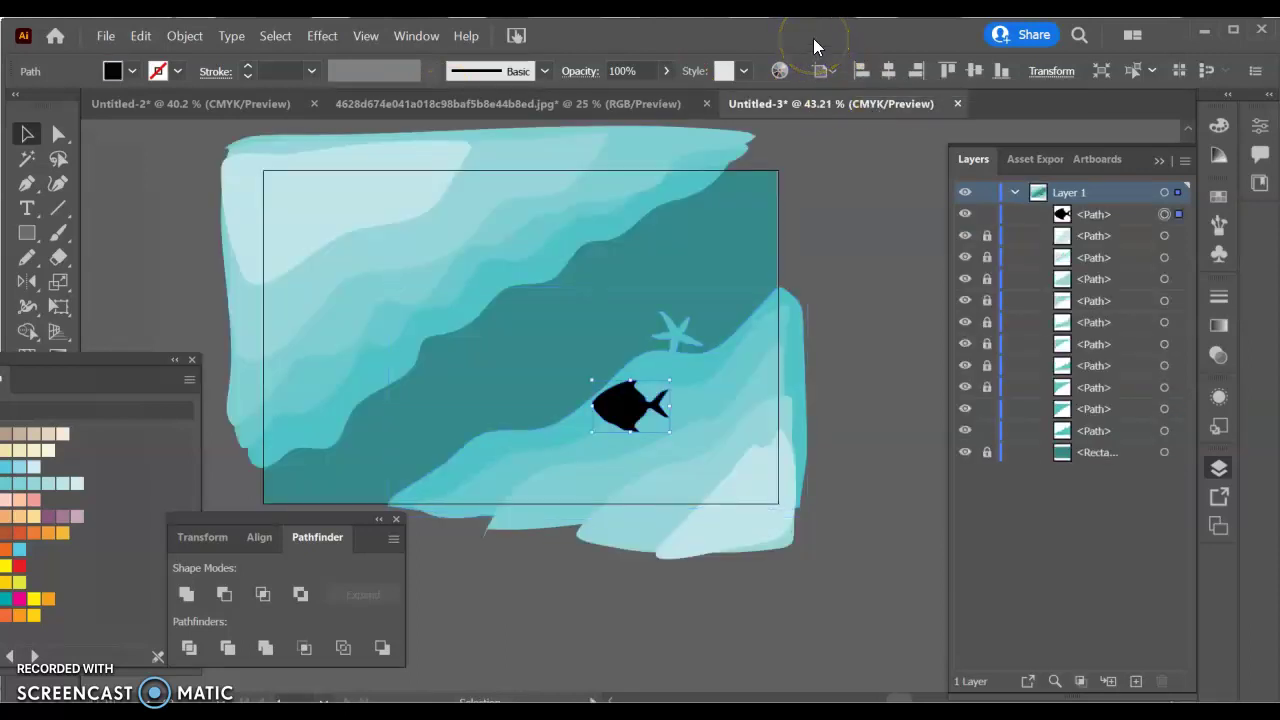
pyautogui.click(634, 128)
pyautogui.click(602, 378)
pyautogui.moveTo(612, 402); pyautogui.dragTo(457, 313)
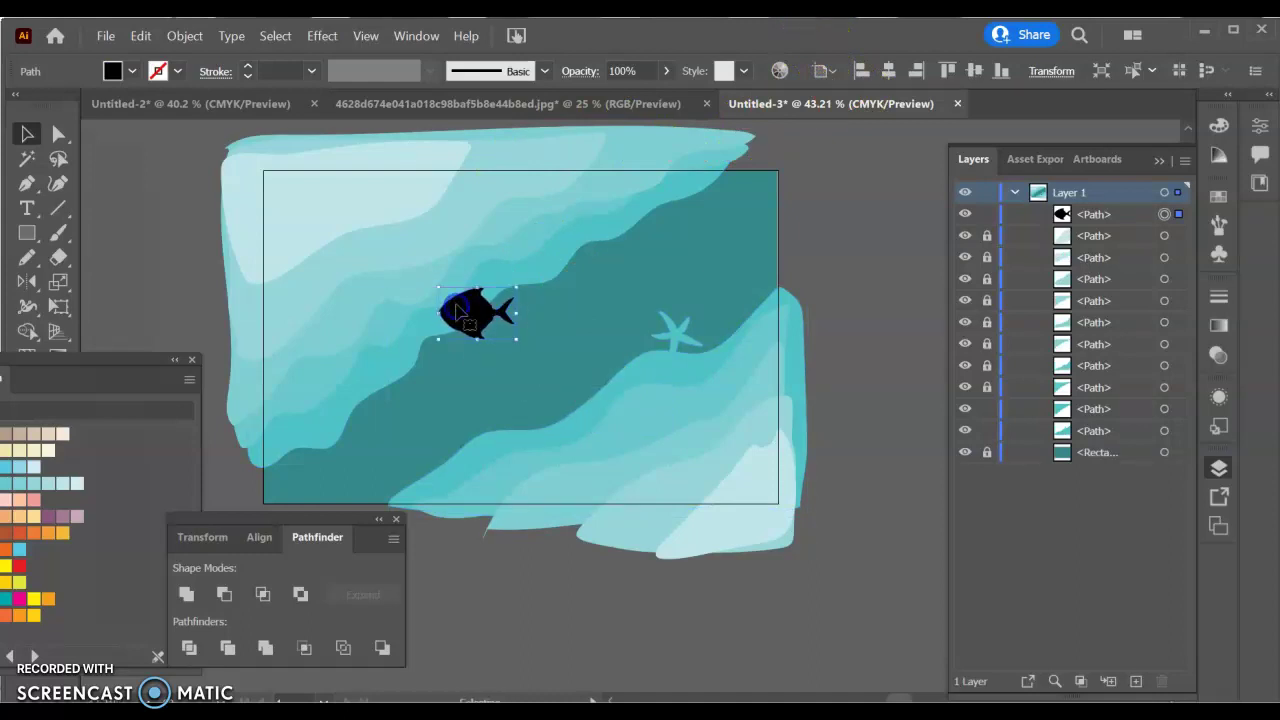
# Unlock one wave path, then select and relock a different wave shape.
pyautogui.click(995, 344)
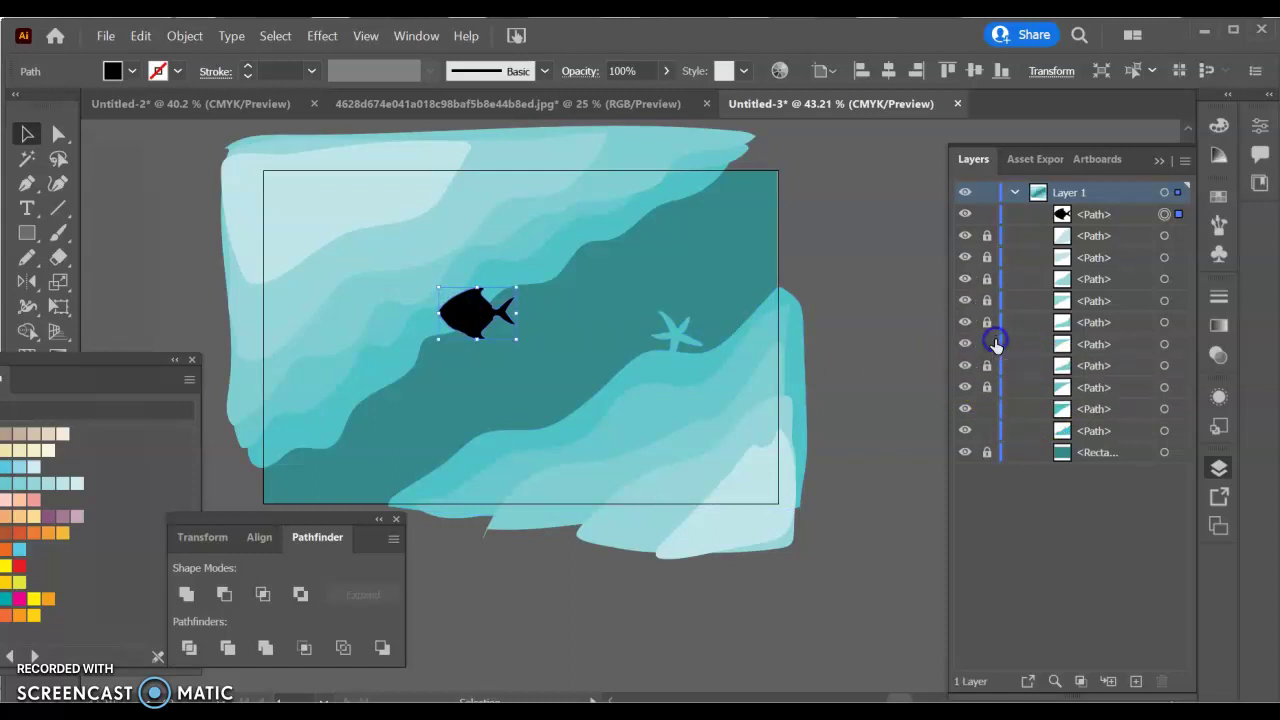
pyautogui.click(540, 268)
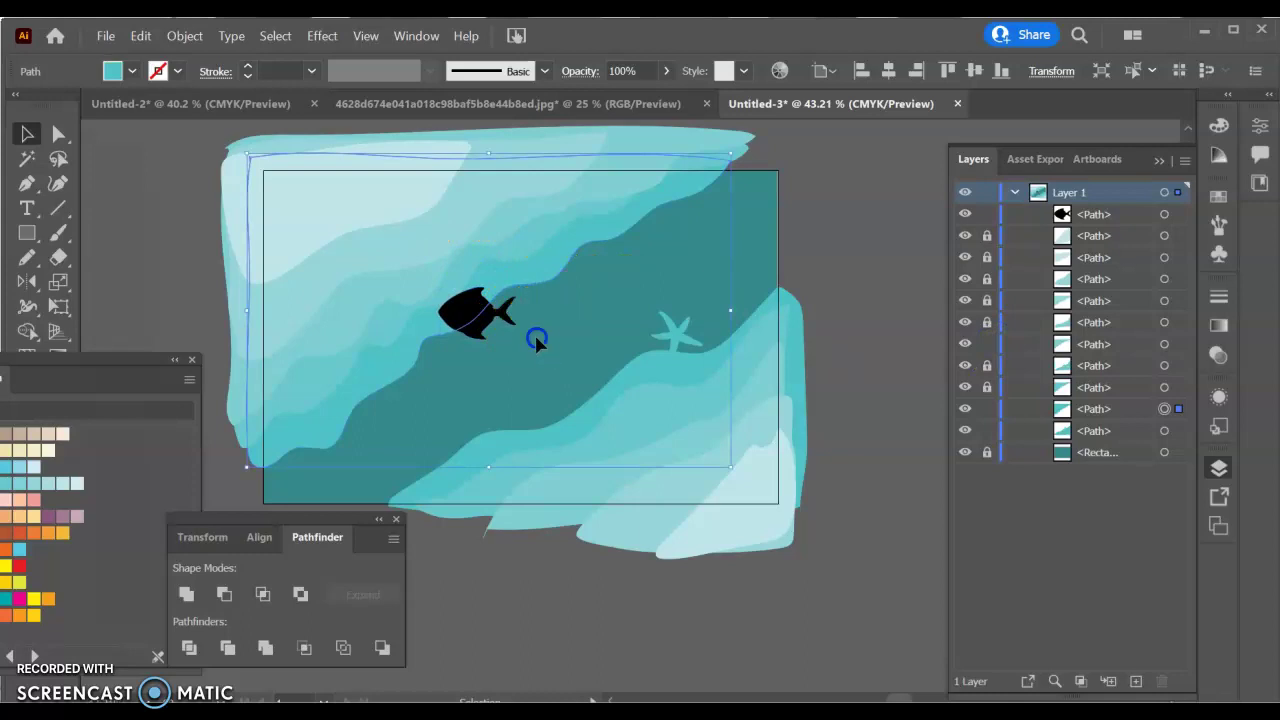
pyautogui.click(507, 251)
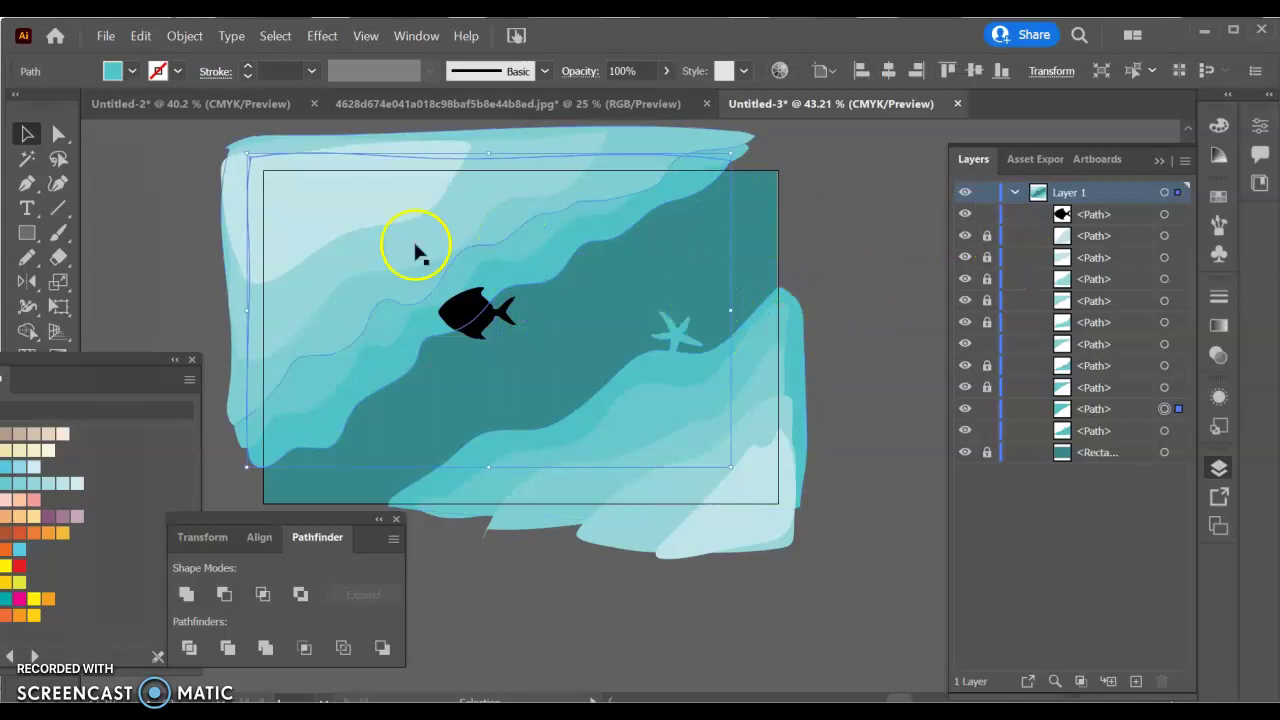
pyautogui.click(976, 344)
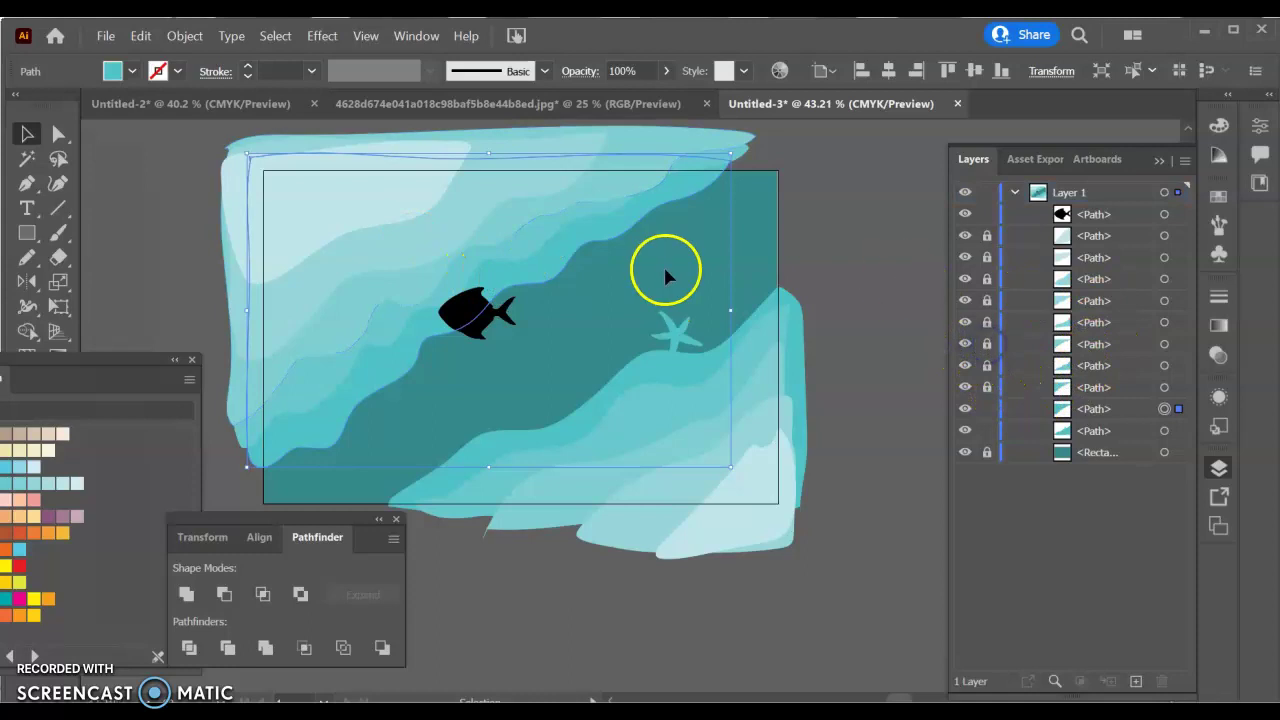
pyautogui.click(811, 164)
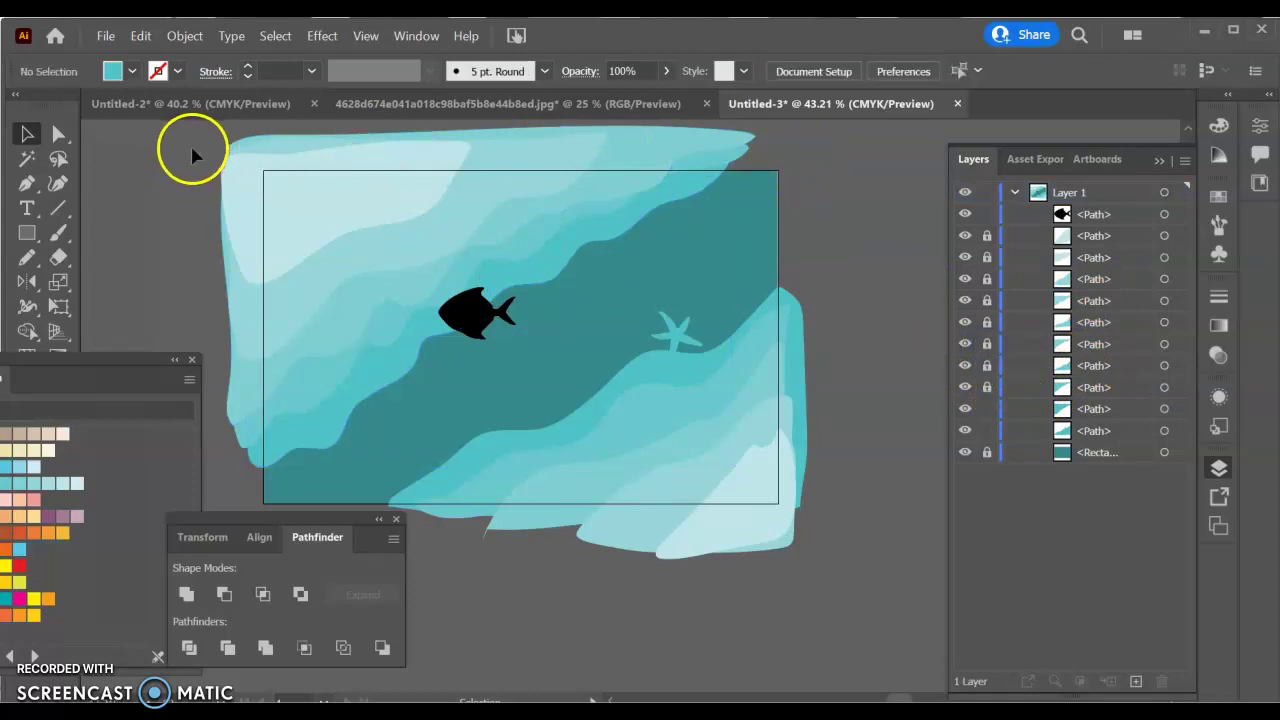
pyautogui.click(289, 314)
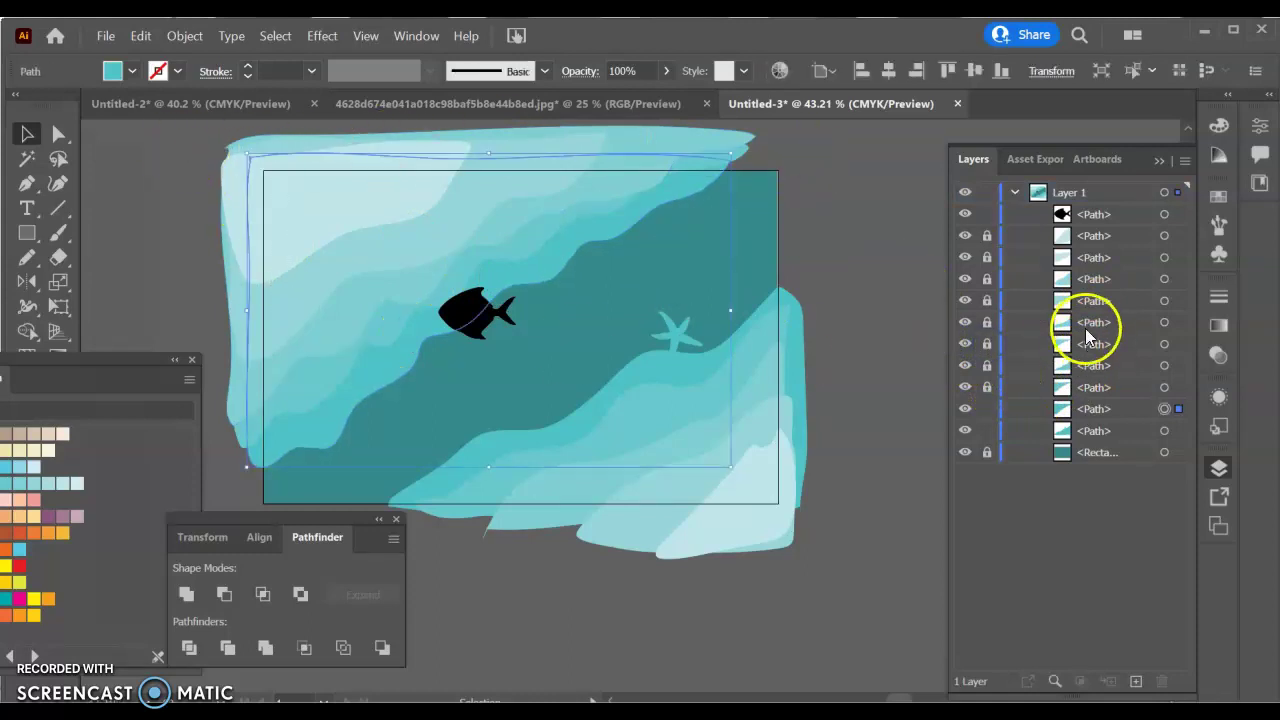
pyautogui.click(986, 409)
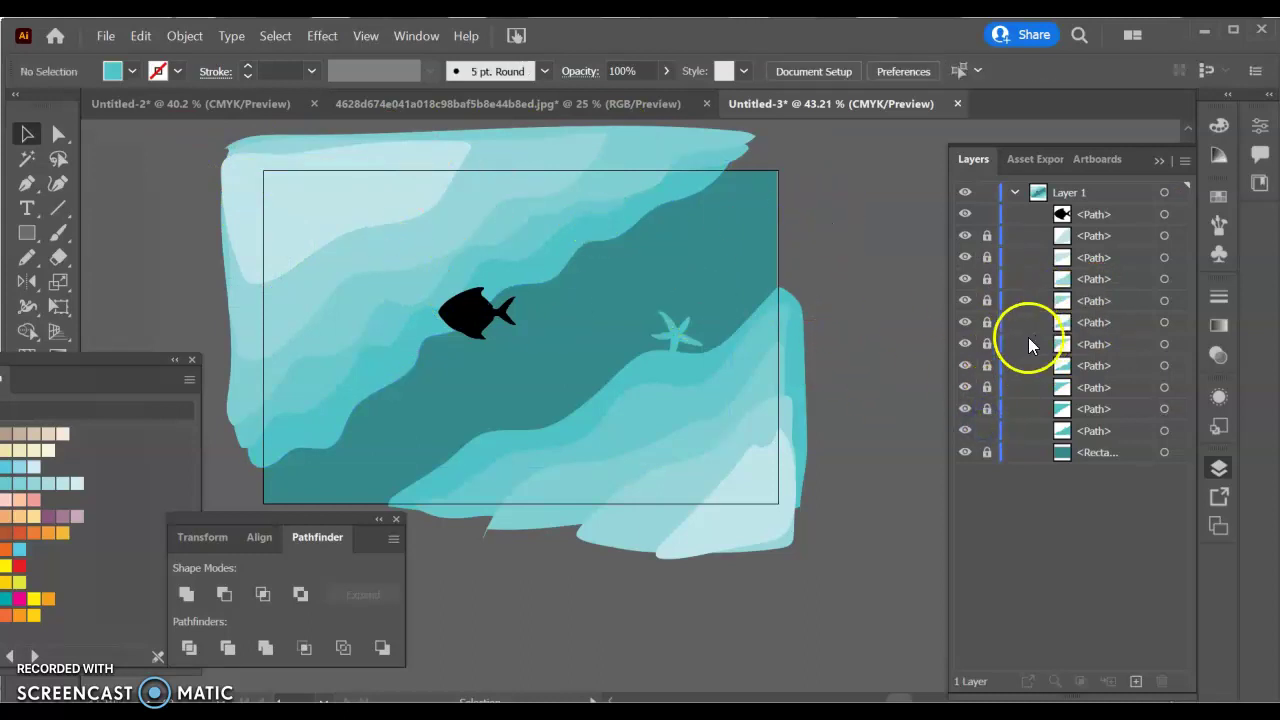
# Unlock another wave path and shift the fish left onto the upper wave's edge.
pyautogui.click(987, 344)
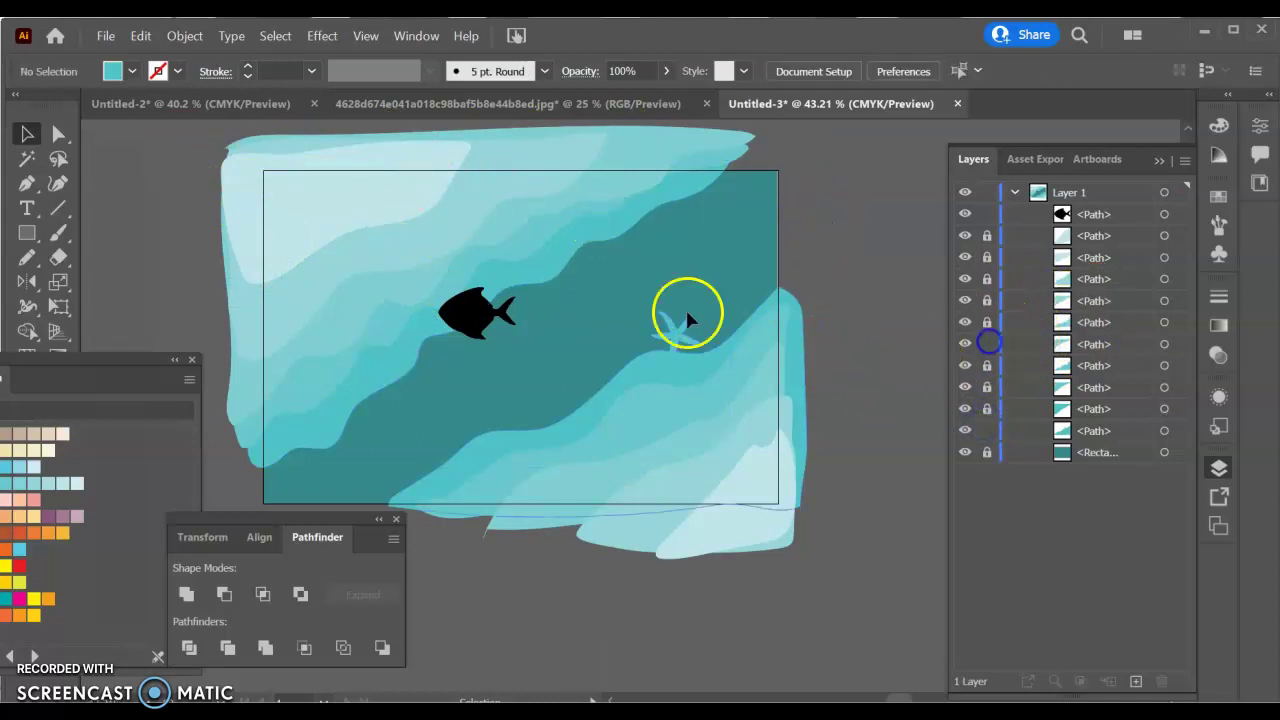
pyautogui.click(463, 244)
pyautogui.moveTo(473, 325); pyautogui.dragTo(443, 325)
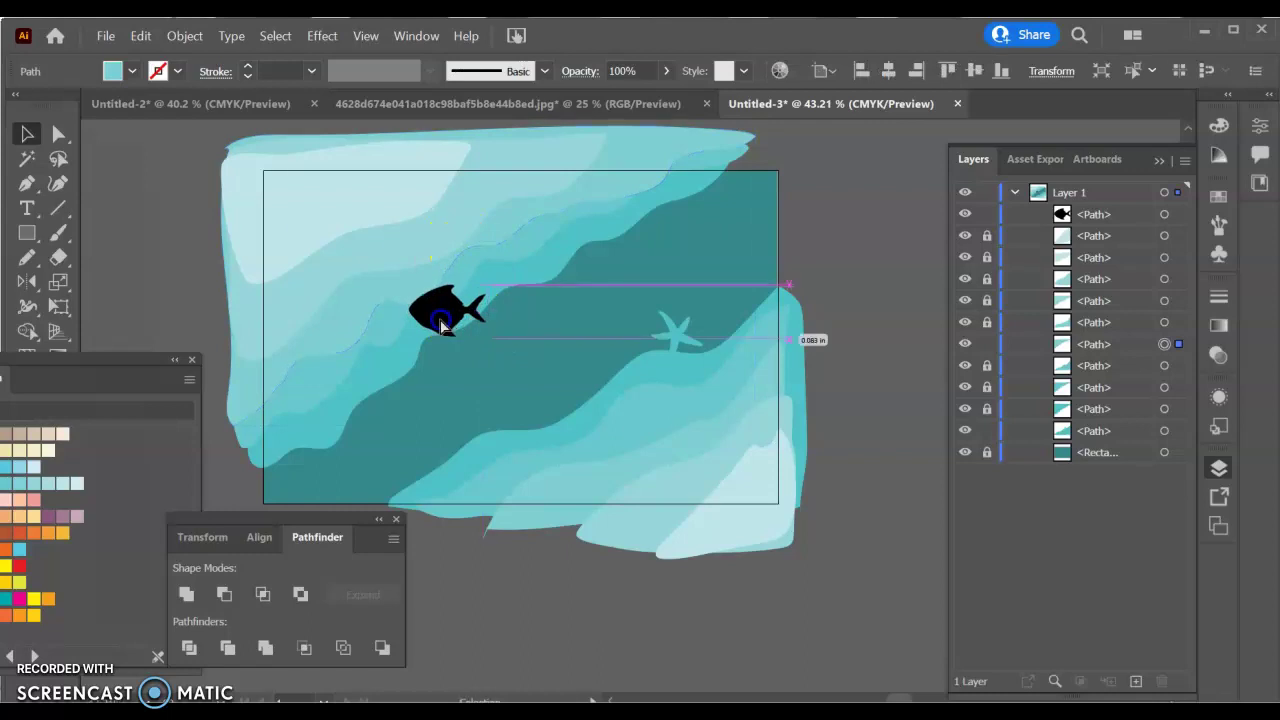
pyautogui.click(438, 318)
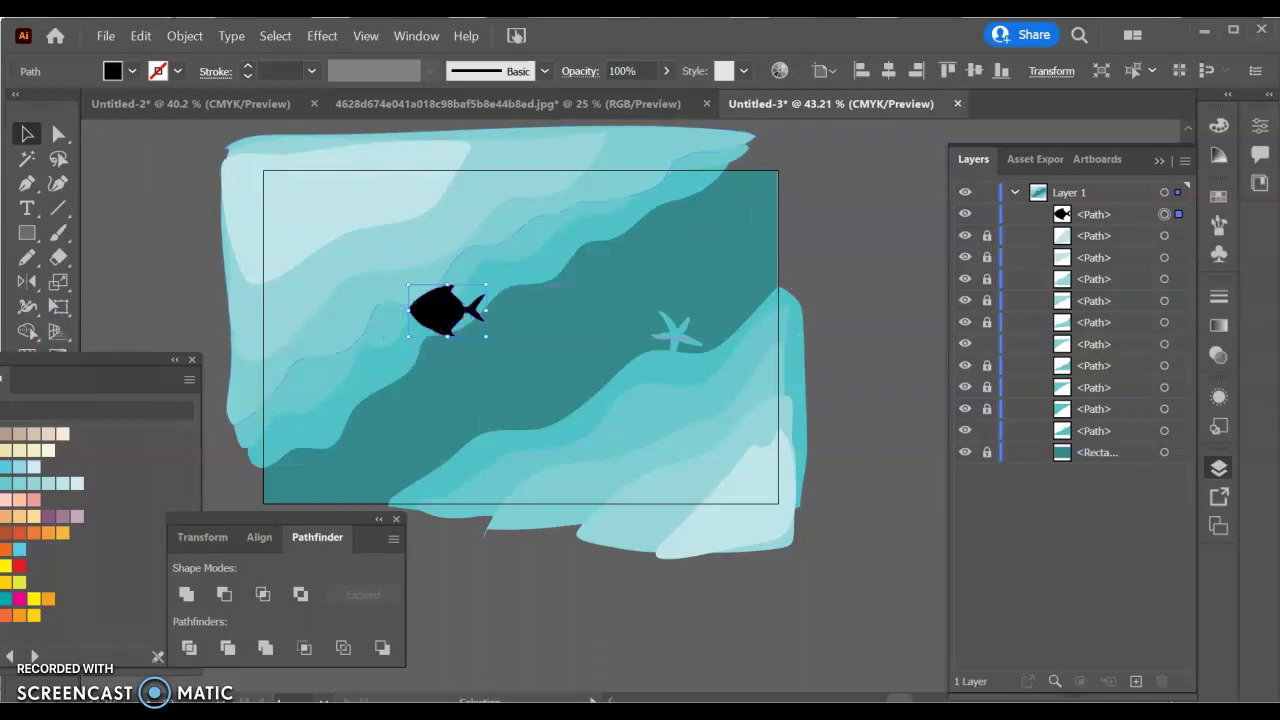
pyautogui.moveTo(35, 356); pyautogui.dragTo(871, 343)
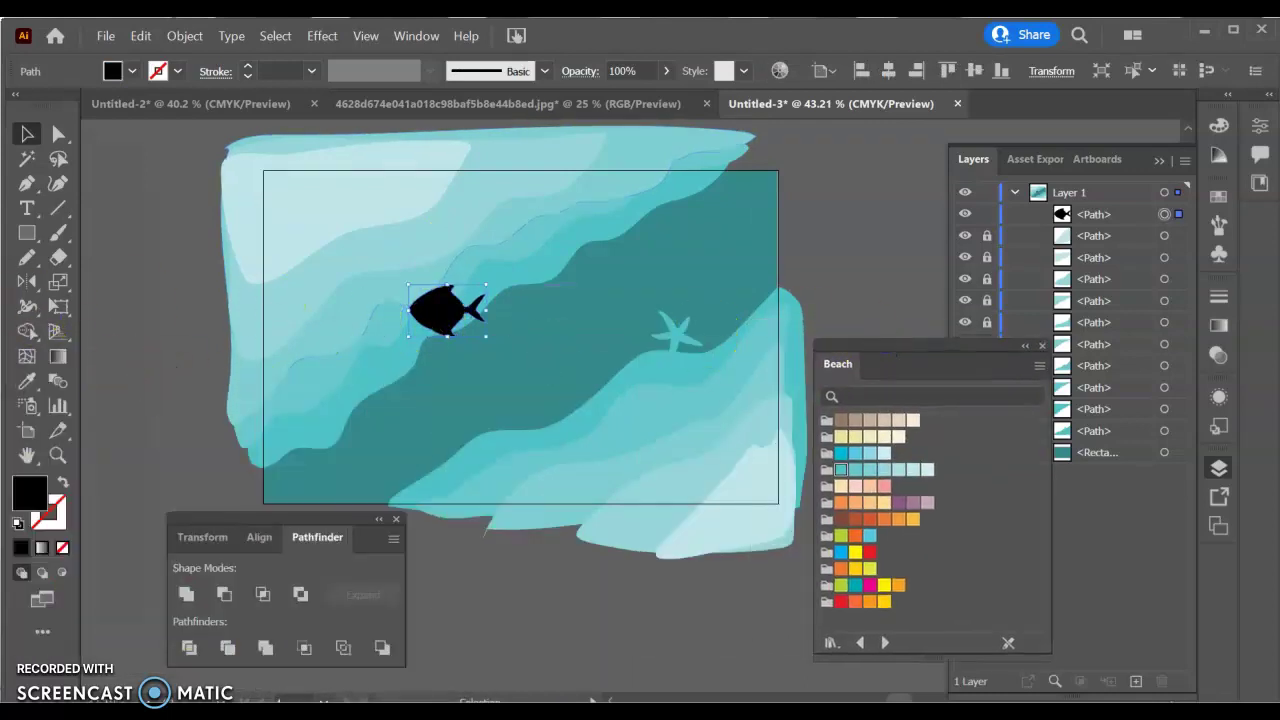
# Eyedrop the wave's light teal onto the fish and unite the fish with that wave.
pyautogui.click(27, 380)
pyautogui.click(408, 290)
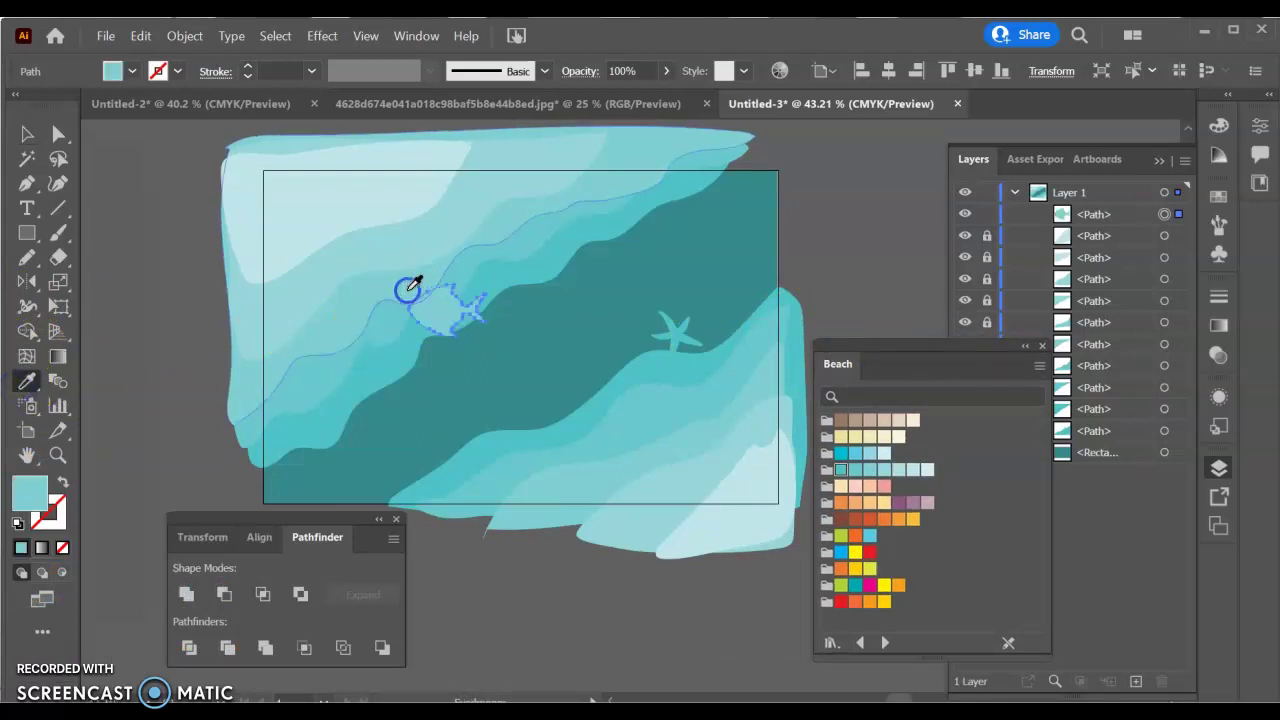
pyautogui.click(27, 133)
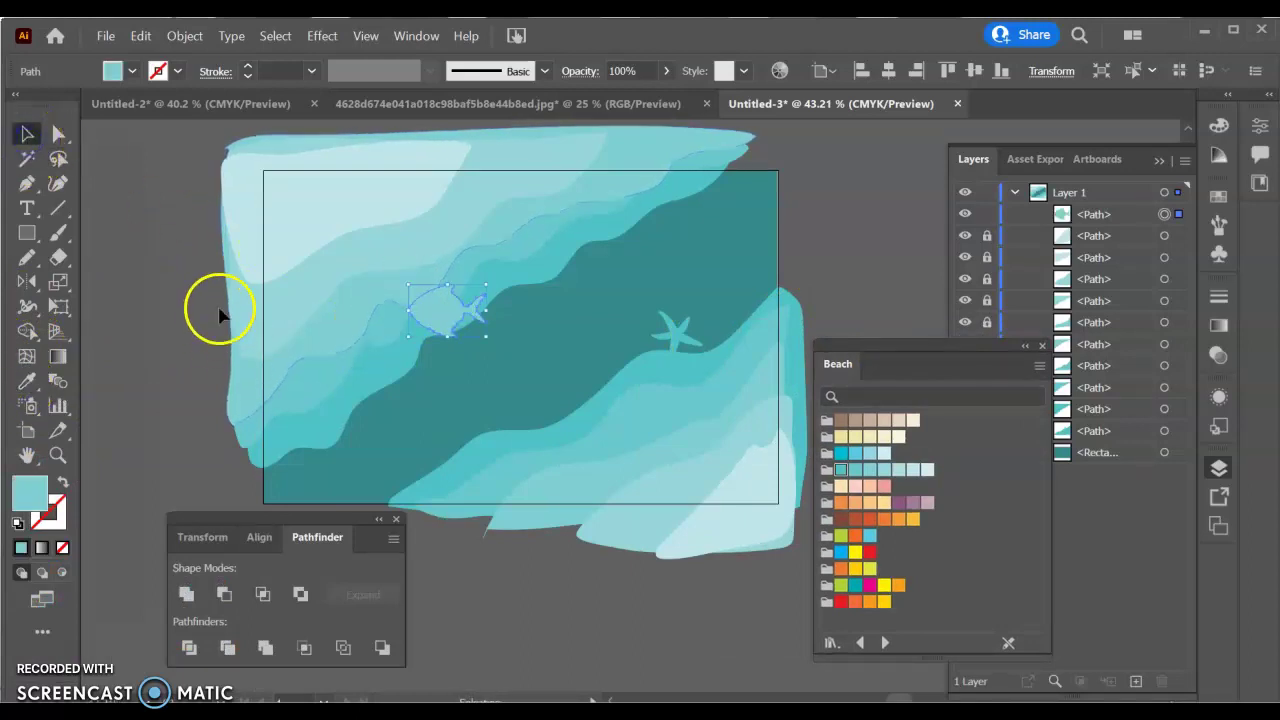
pyautogui.click(403, 291)
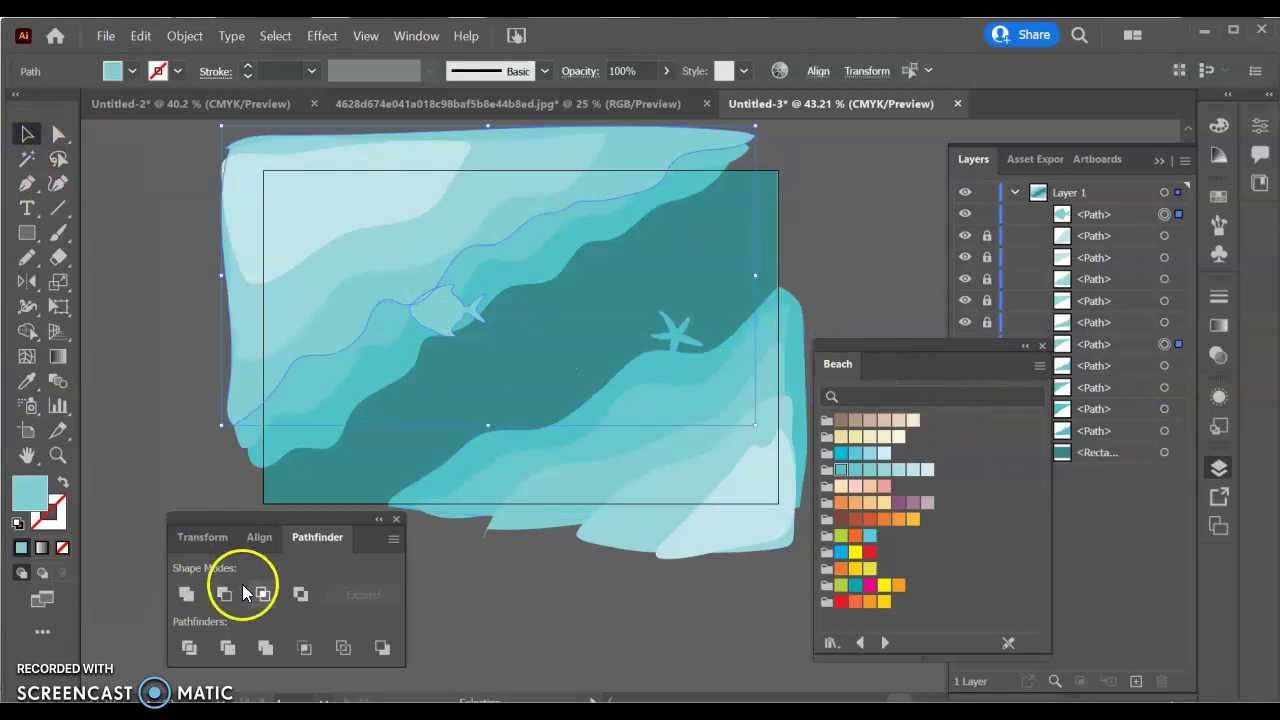
pyautogui.click(186, 595)
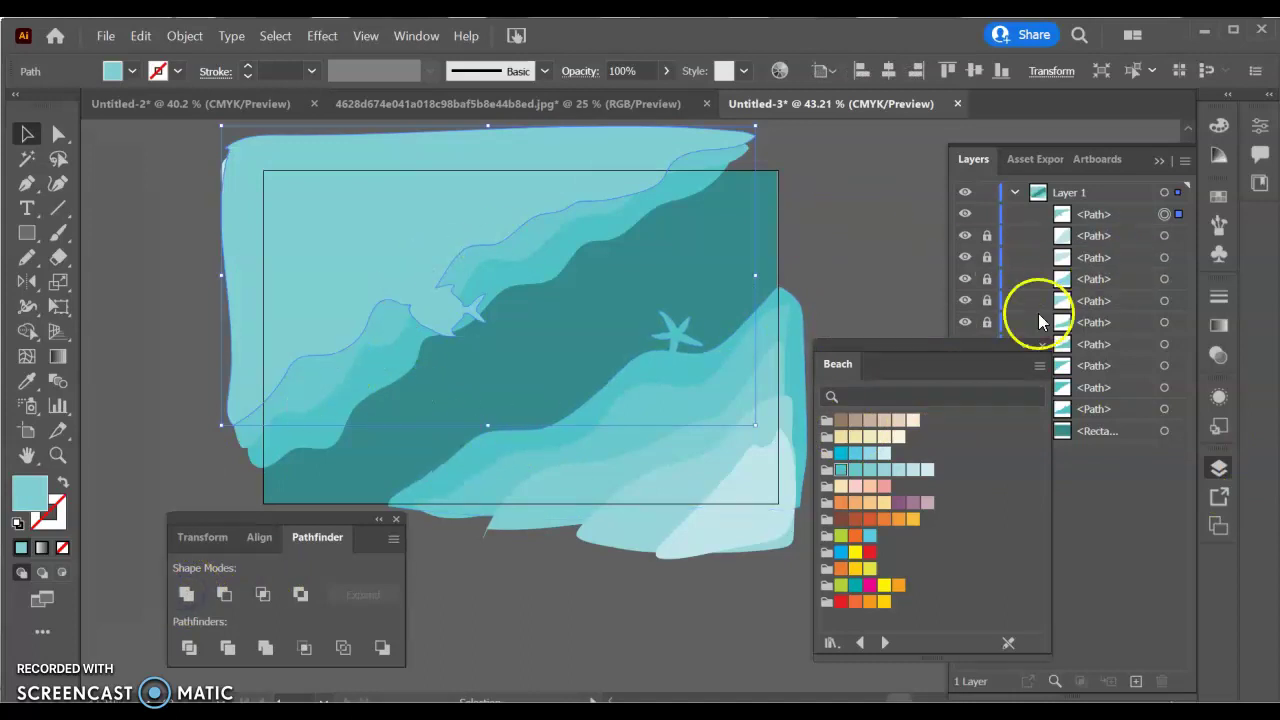
# Move the merged fish-and-wave shape lower in the Layers stacking order.
pyautogui.moveTo(965, 343); pyautogui.dragTo(965, 388)
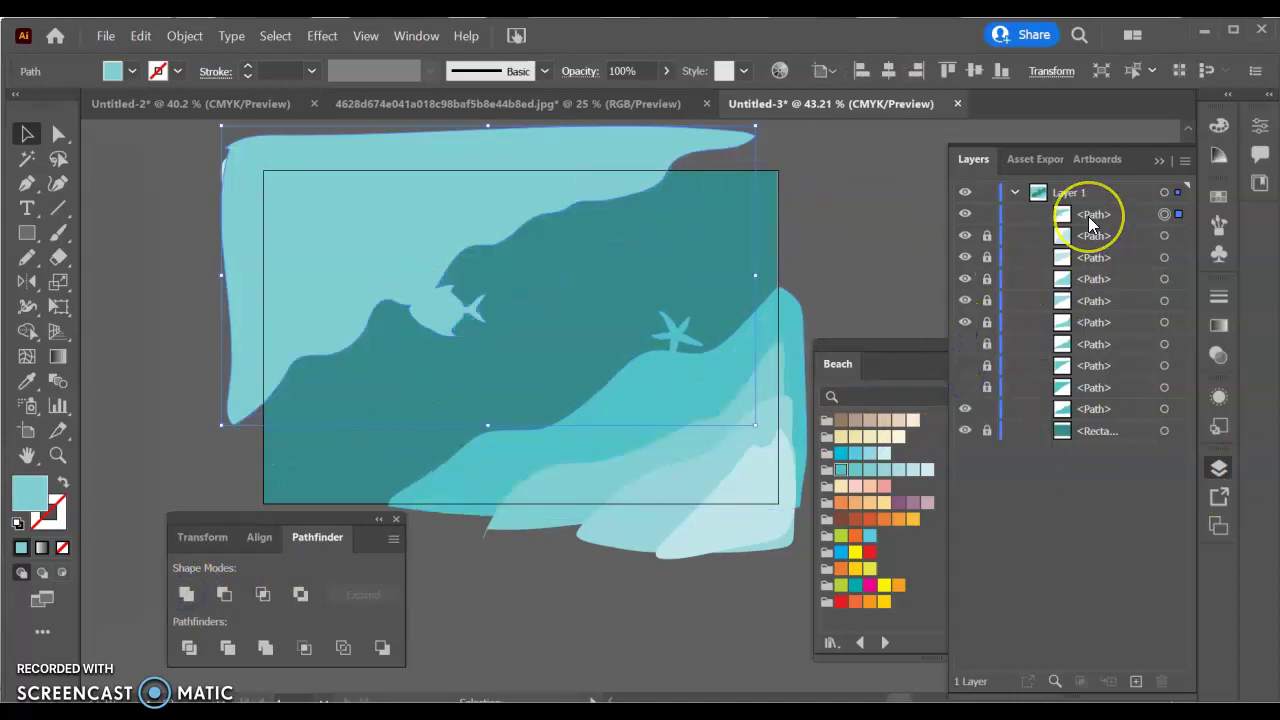
pyautogui.hotkey('ctrl', 'z')
pyautogui.moveTo(1090, 219); pyautogui.dragTo(1090, 332)
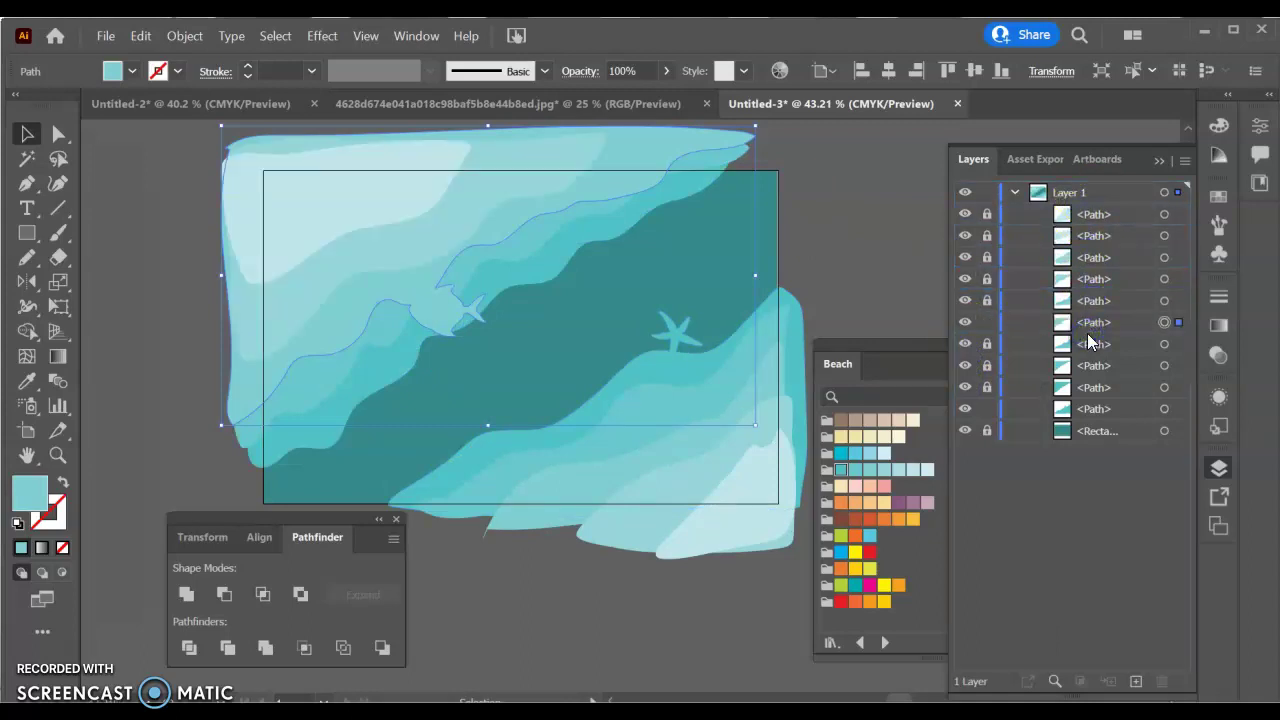
# Unlock every wave path down the Layers lock column and select all waves with Ctrl+A.
pyautogui.click(826, 196)
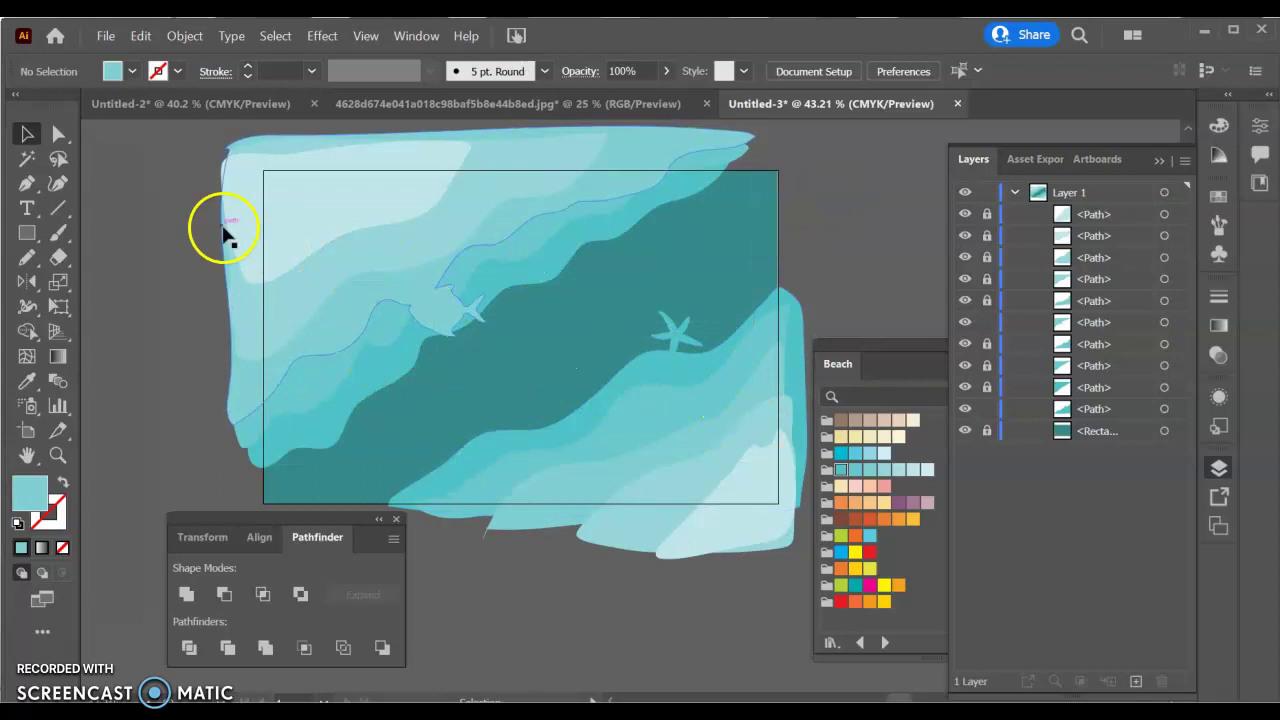
pyautogui.moveTo(285, 520); pyautogui.dragTo(129, 518)
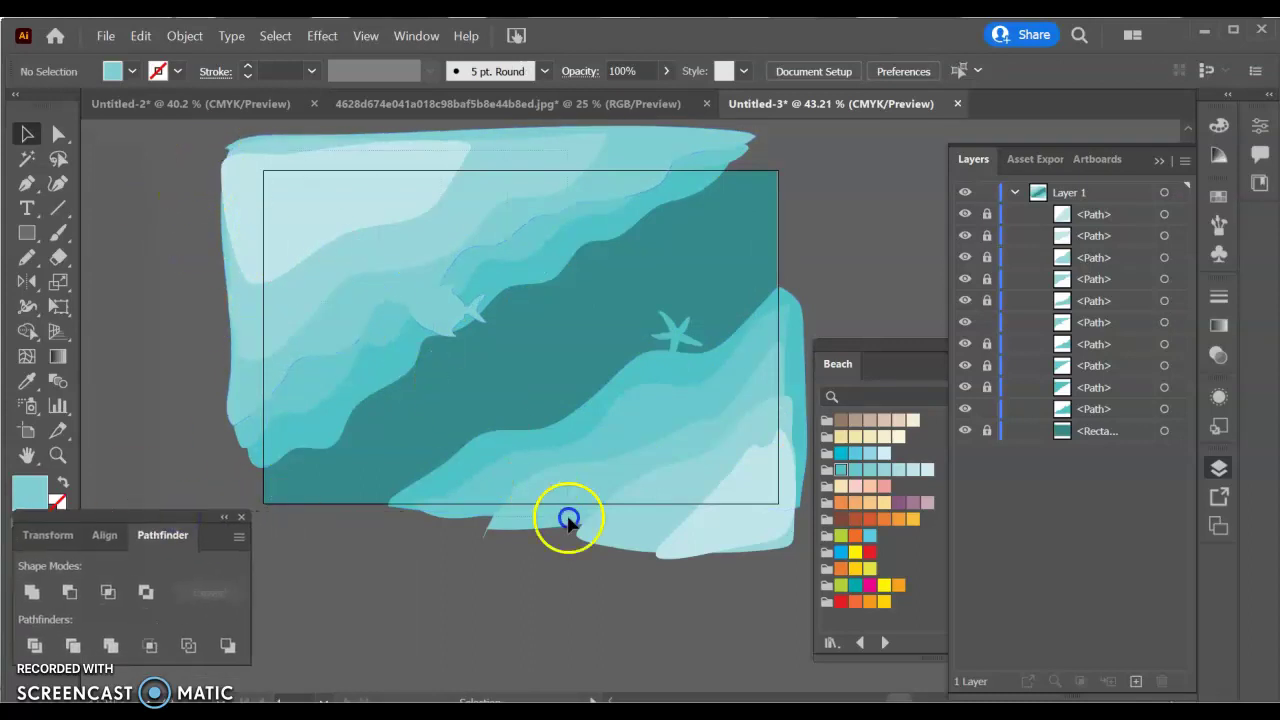
pyautogui.click(751, 568)
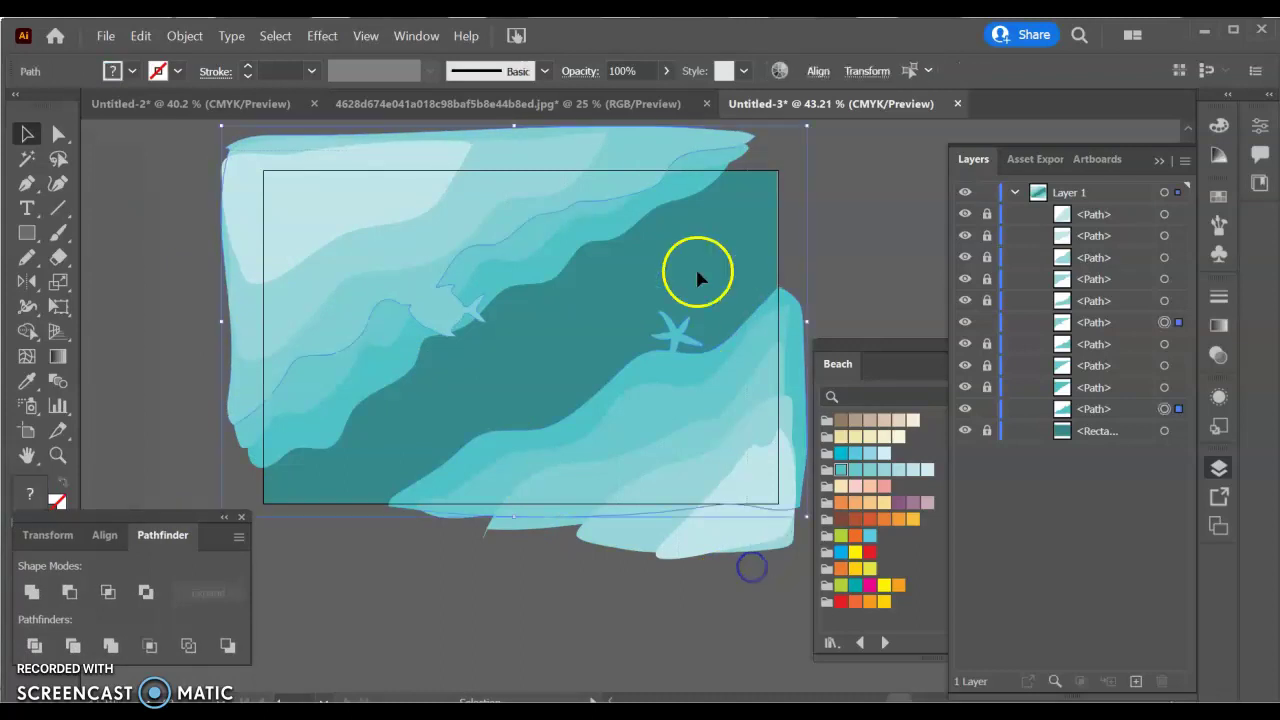
pyautogui.moveTo(986, 236); pyautogui.dragTo(986, 398)
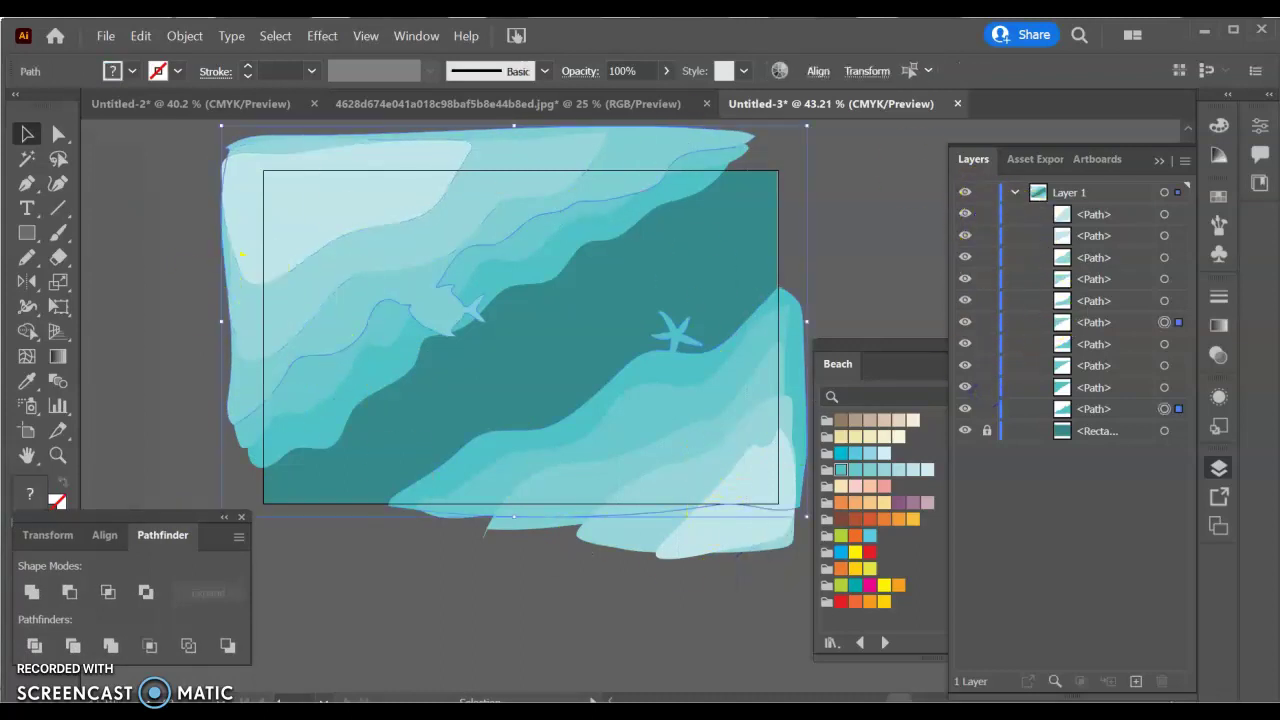
pyautogui.click(185, 155)
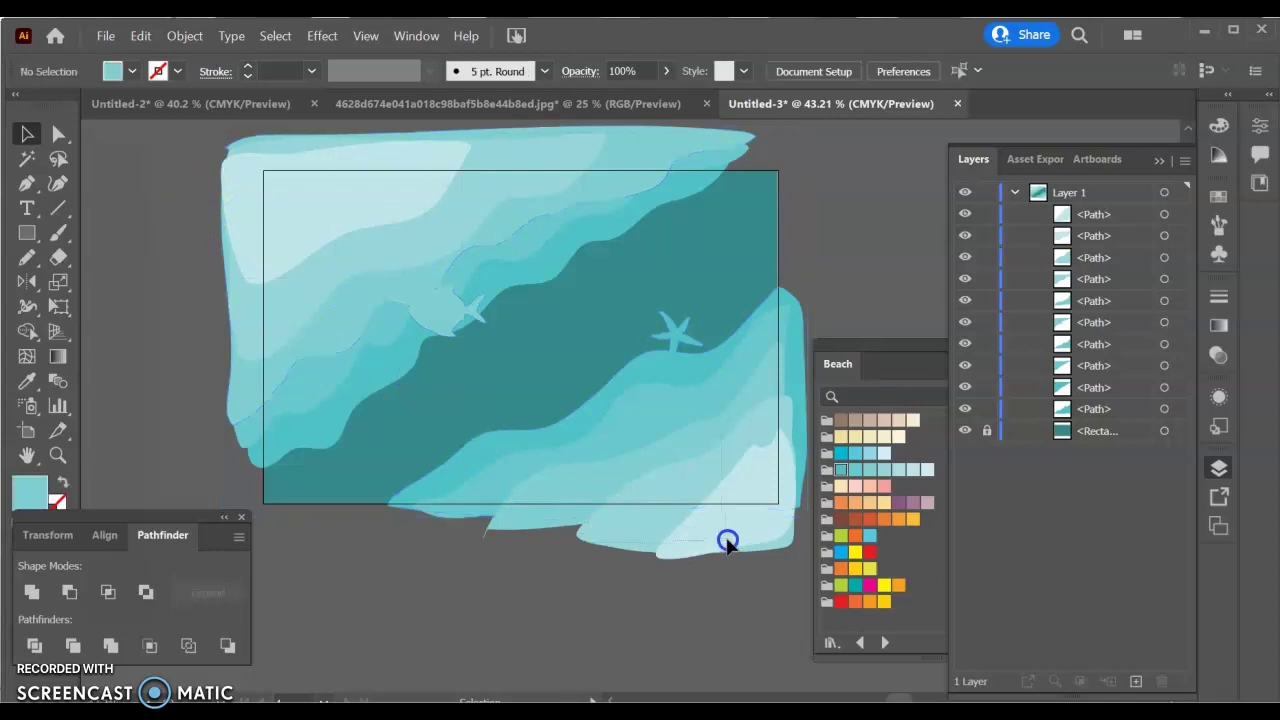
pyautogui.hotkey('ctrl', 'a')
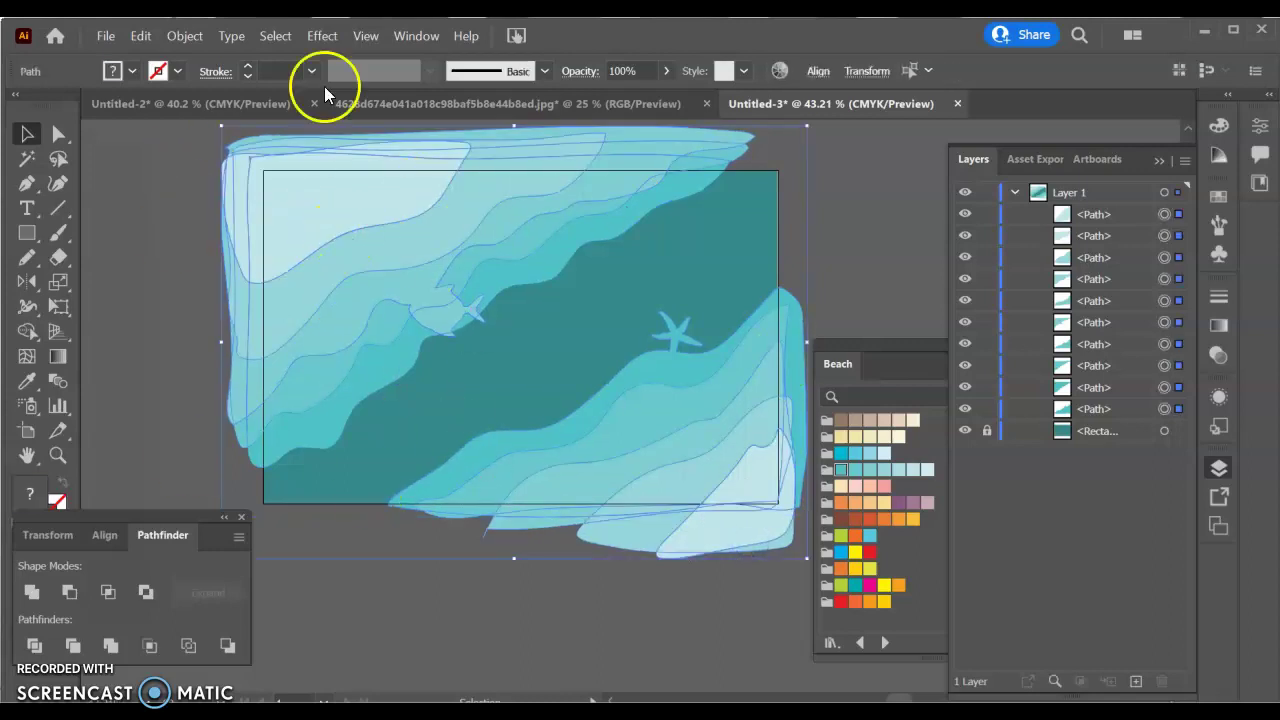
# Preview a Drop Shadow on all waves: Multiply, 75% opacity, 0.0972 in offsets, 0.125 in blur.
pyautogui.click(177, 37)
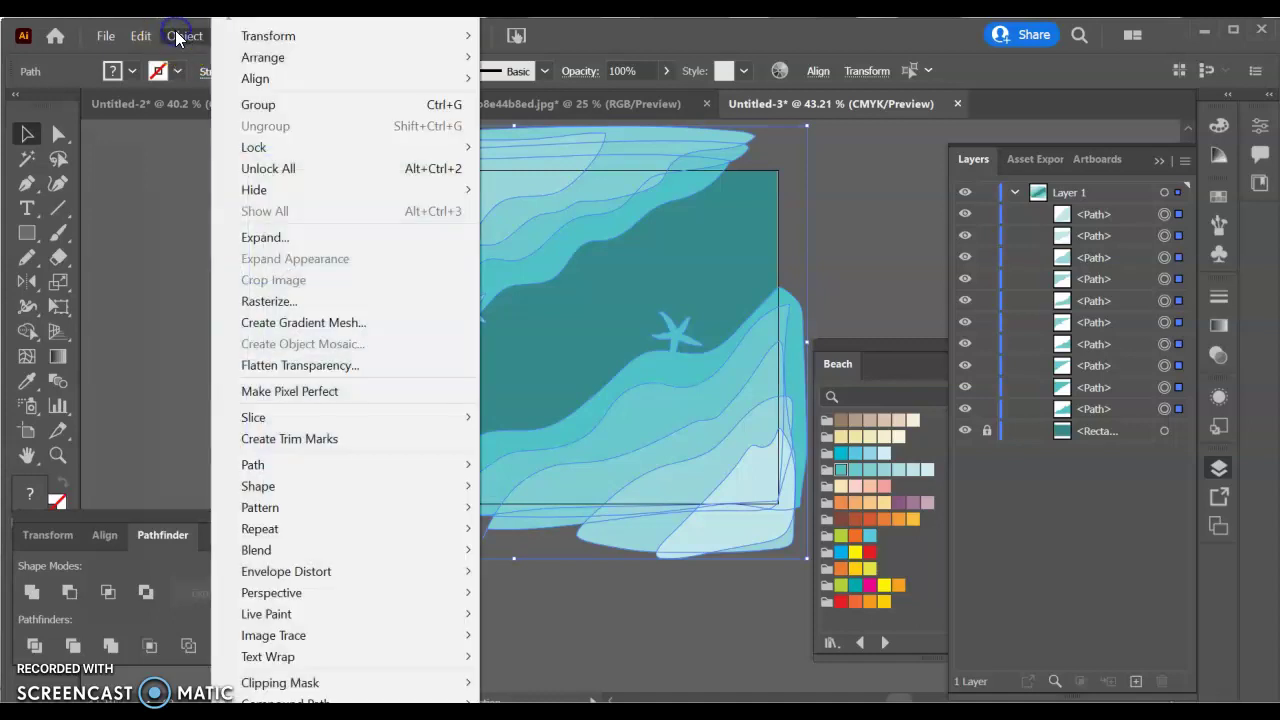
pyautogui.click(566, 35)
pyautogui.click(320, 37)
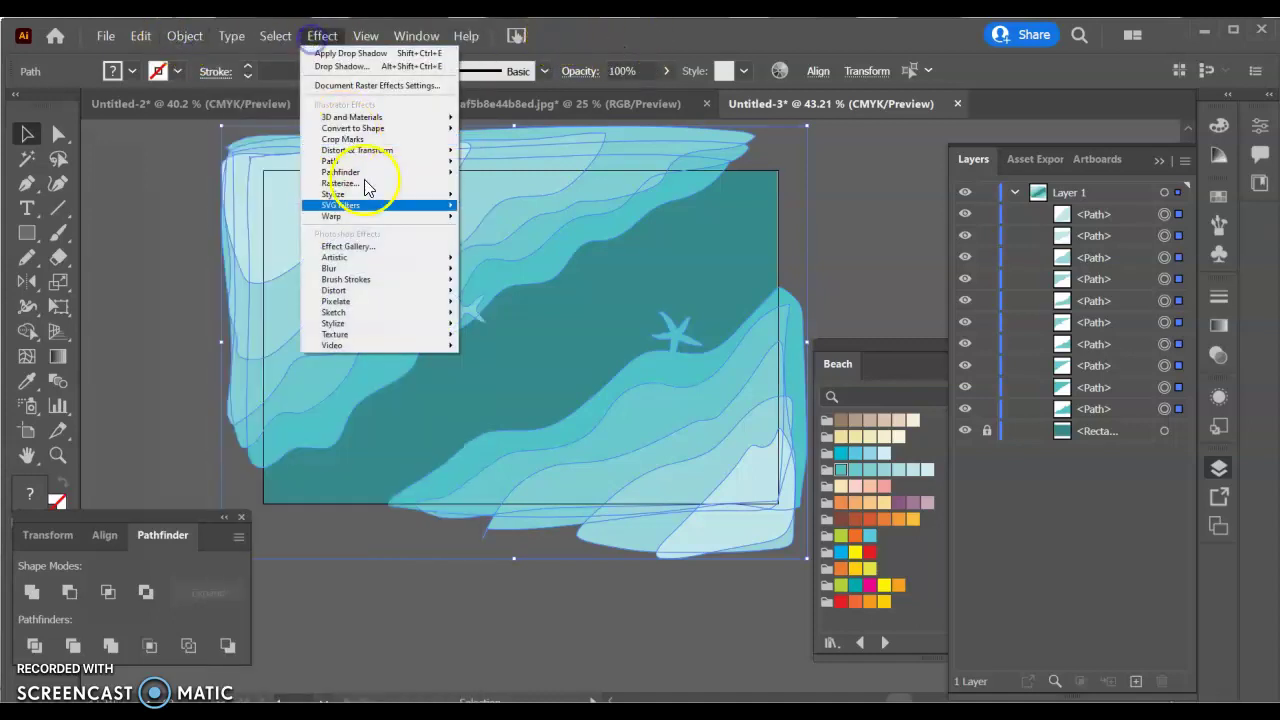
pyautogui.moveTo(440, 194)
pyautogui.click(484, 205)
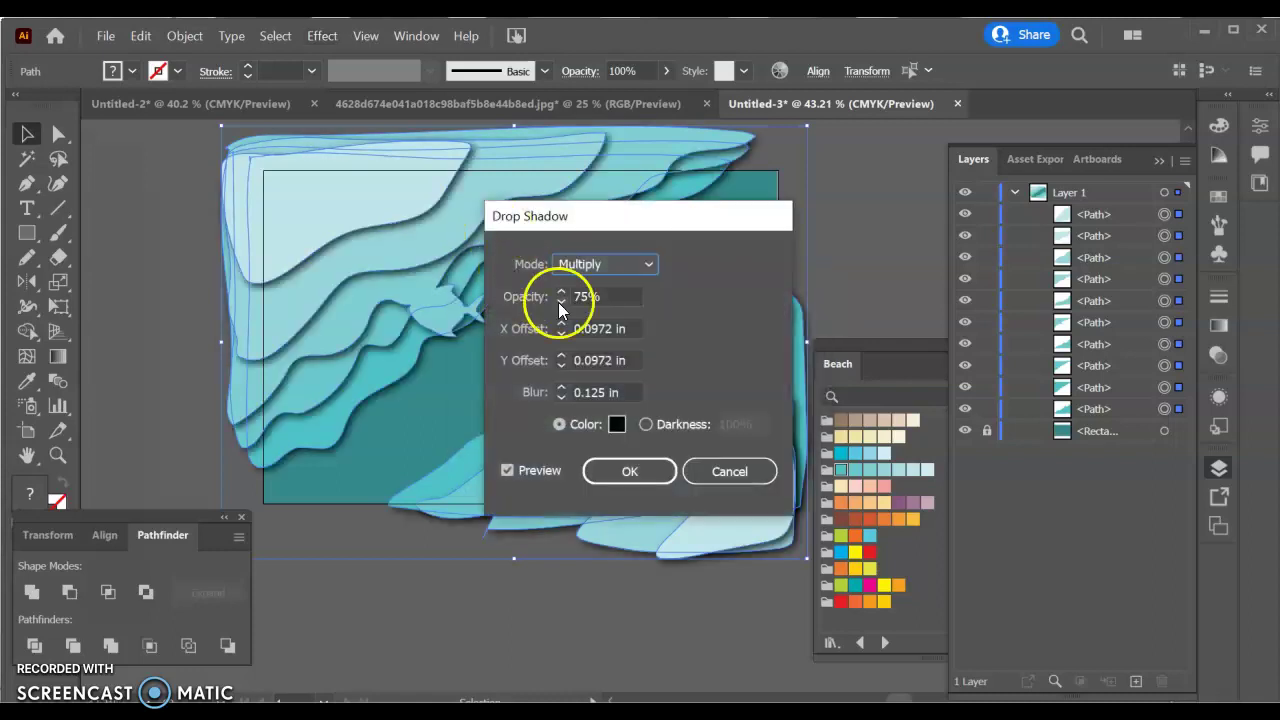
pyautogui.moveTo(575, 226); pyautogui.dragTo(962, 162)
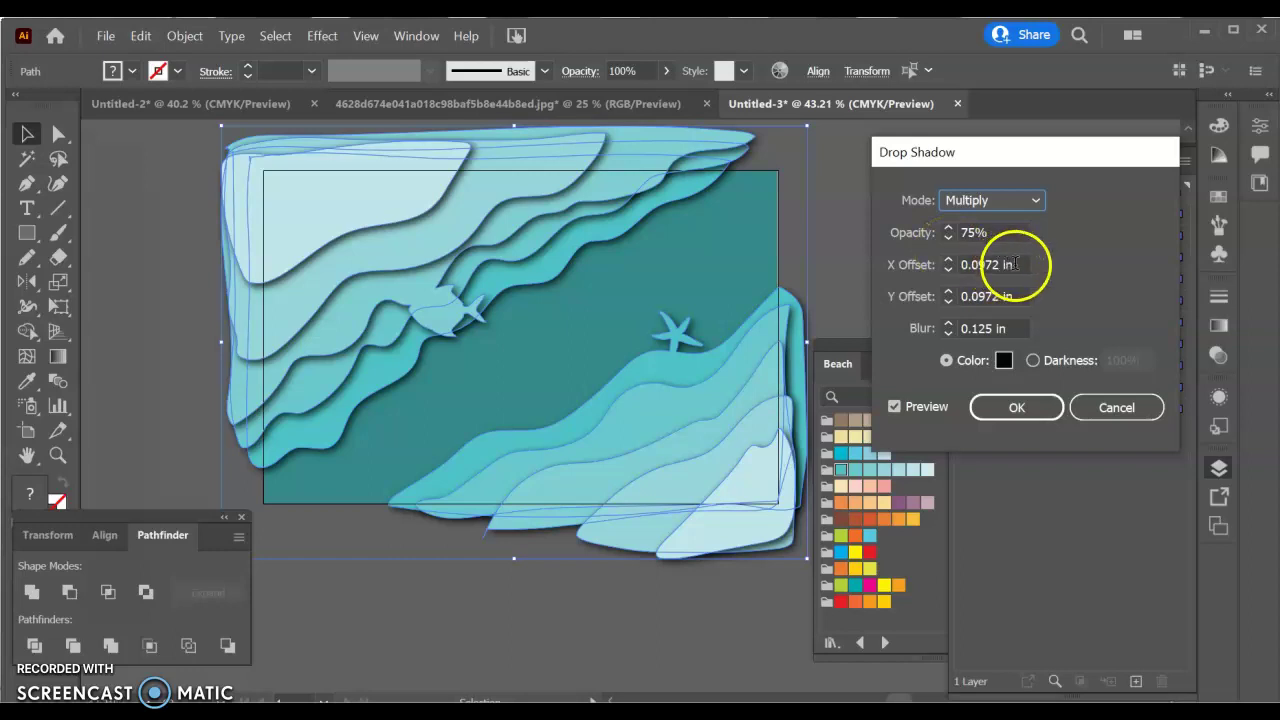
# Raise the drop shadow's X offset step by step to 0.75 in and its Y offset to 0.125 in.
pyautogui.click(949, 264)
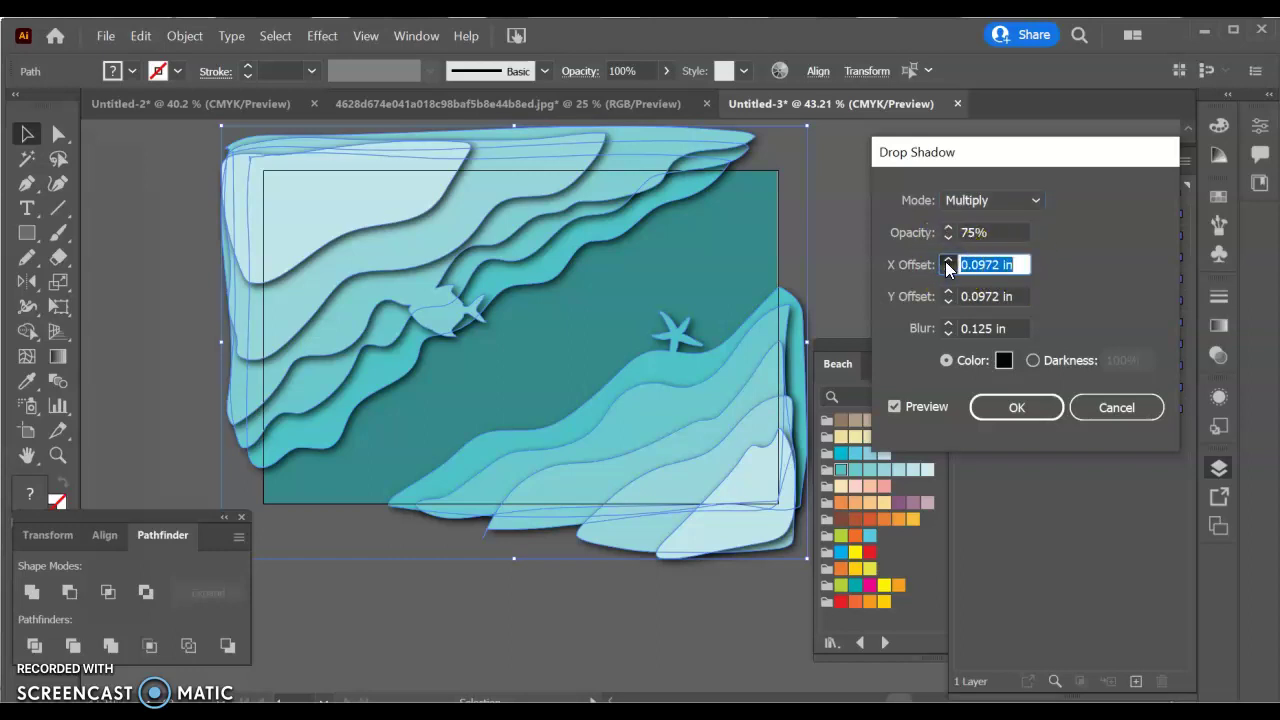
pyautogui.click(947, 260)
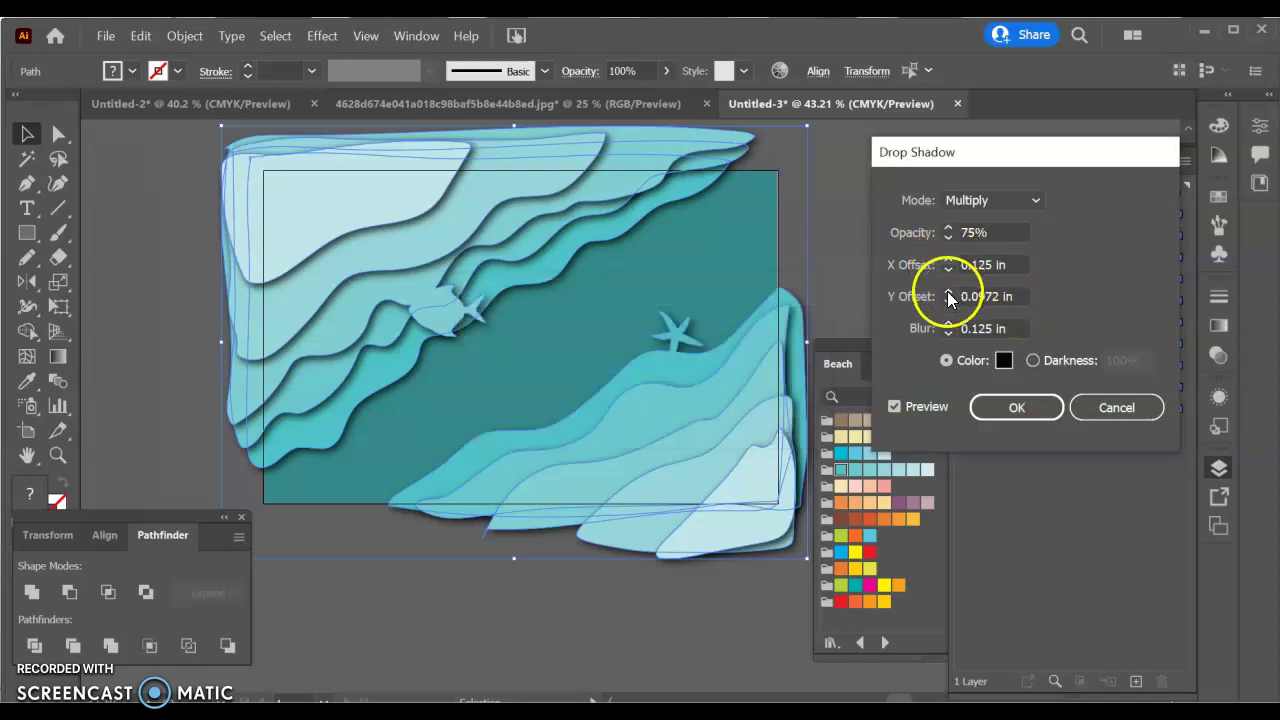
pyautogui.click(949, 297)
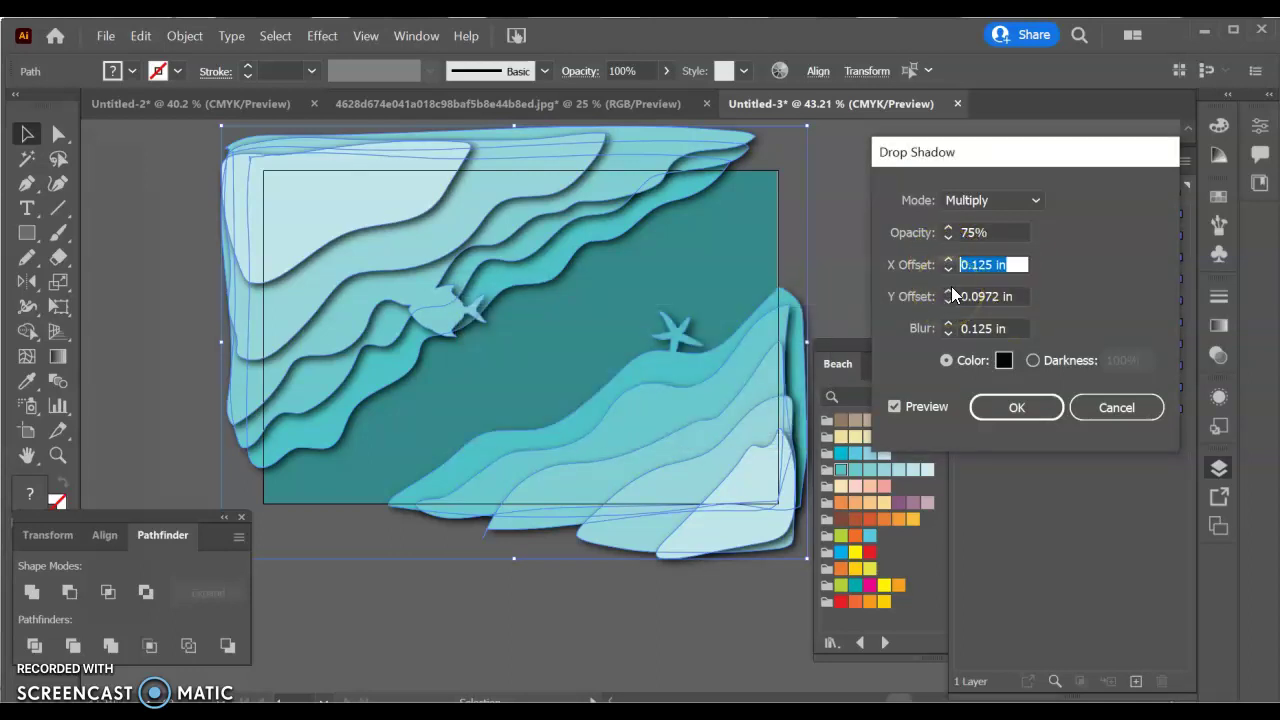
pyautogui.click(950, 289)
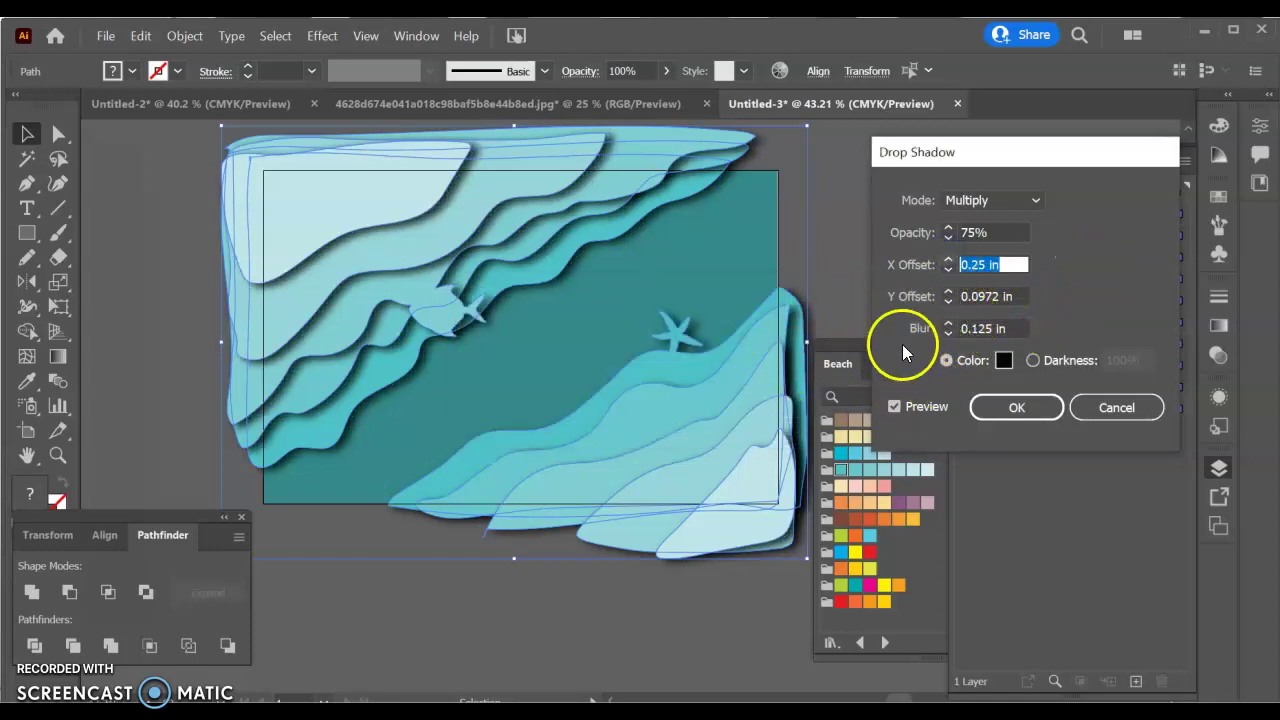
pyautogui.click(948, 300)
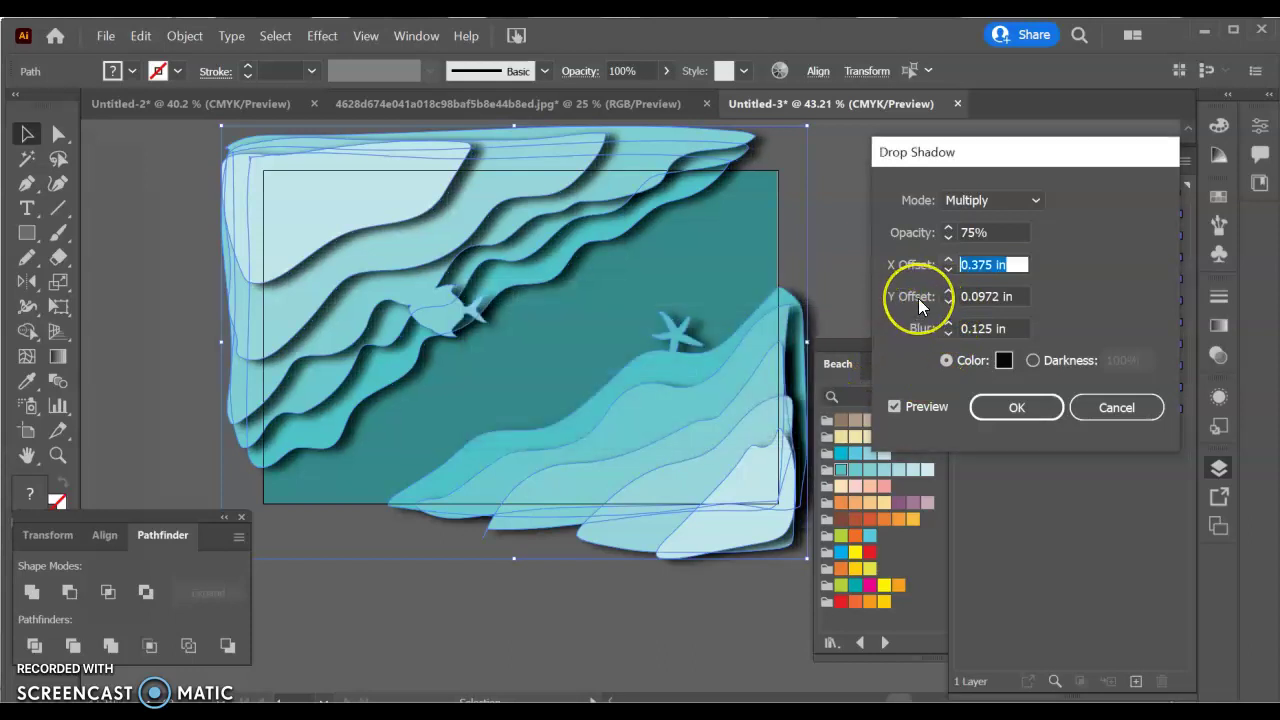
pyautogui.click(940, 297)
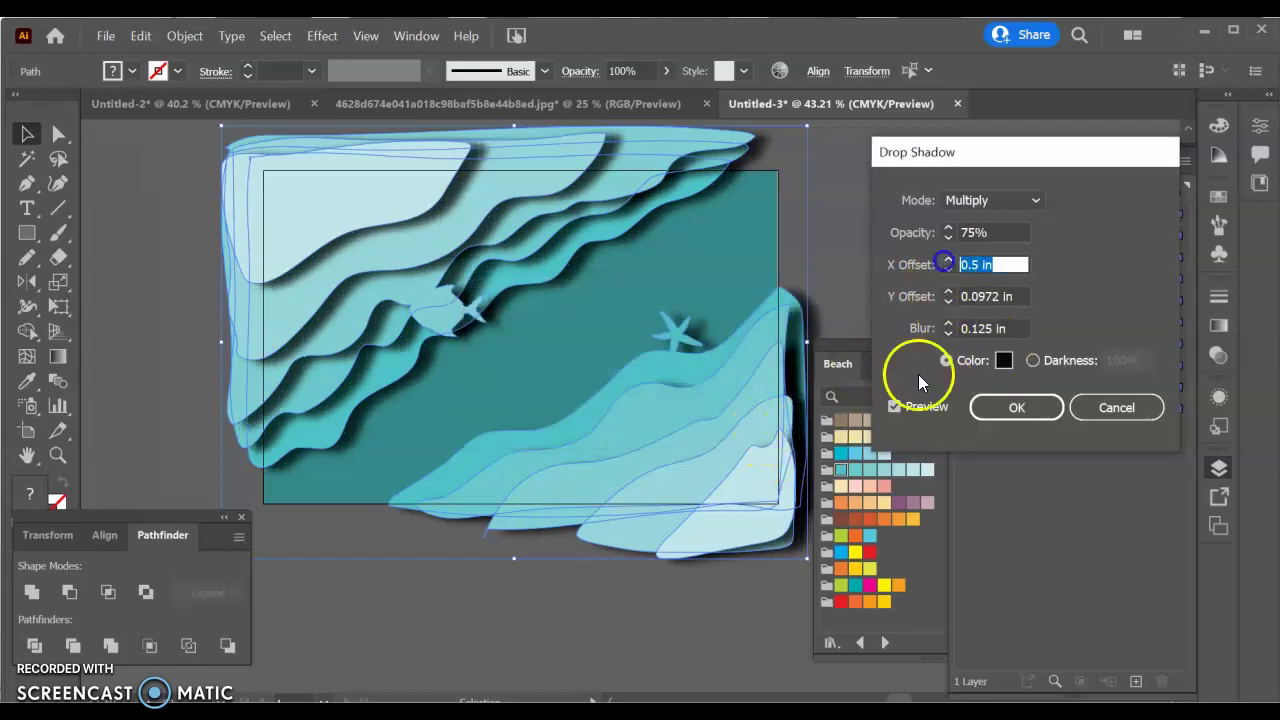
pyautogui.click(947, 259)
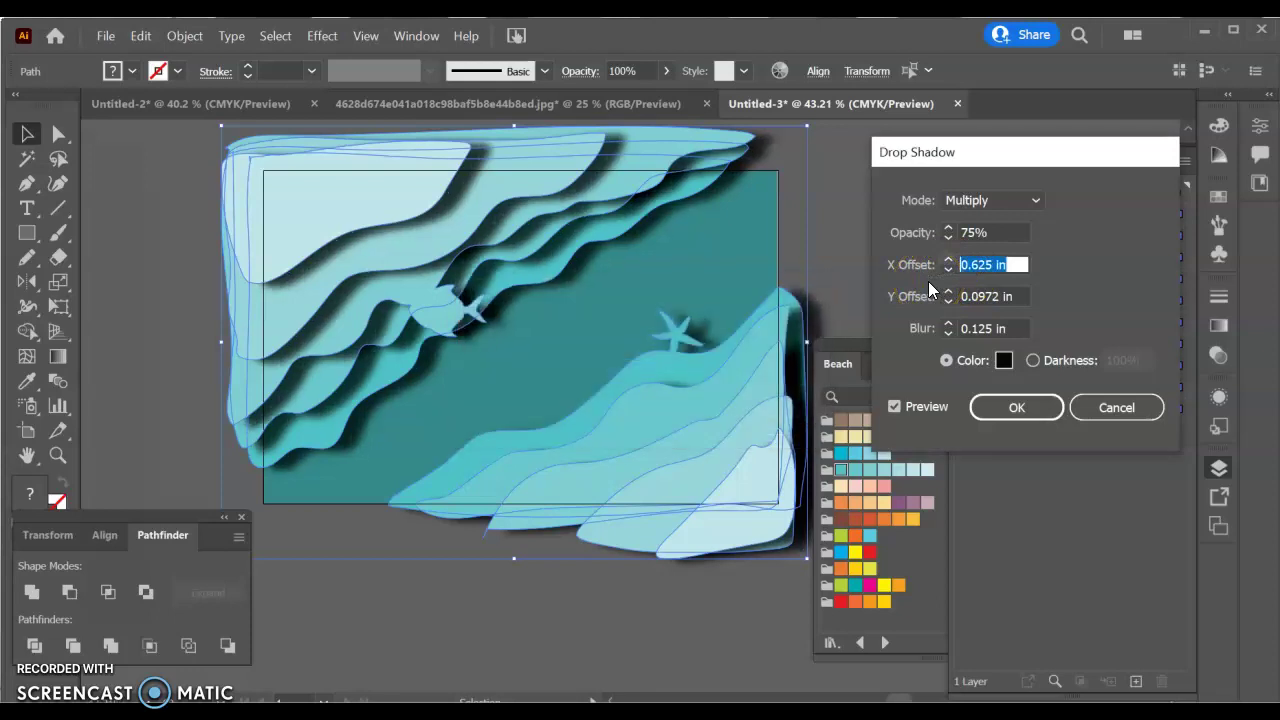
pyautogui.press('Up')
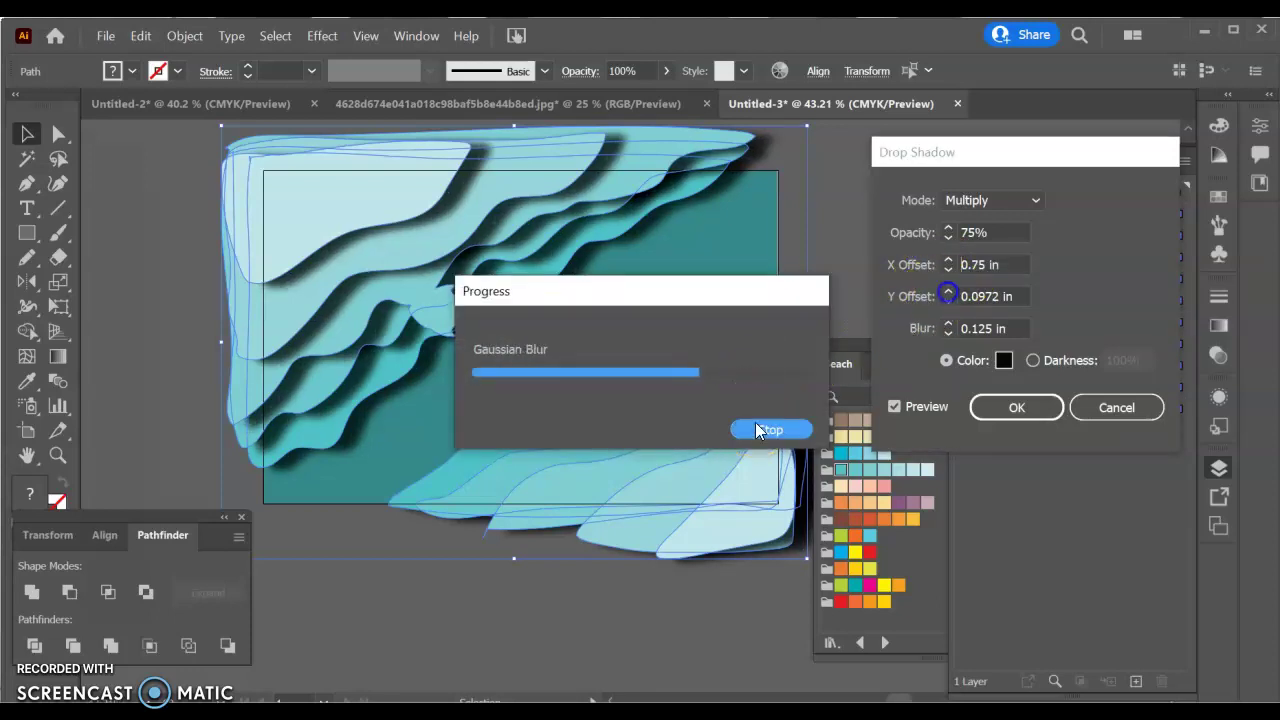
pyautogui.press('Tab')
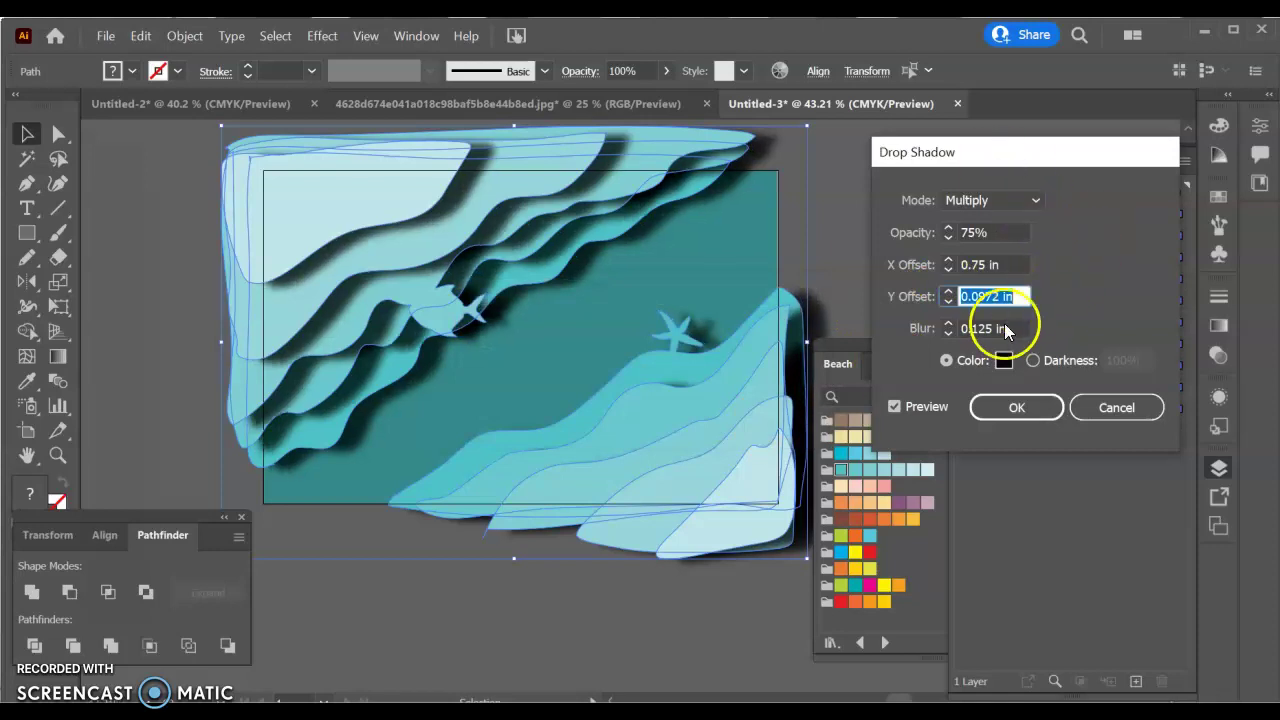
pyautogui.click(947, 291)
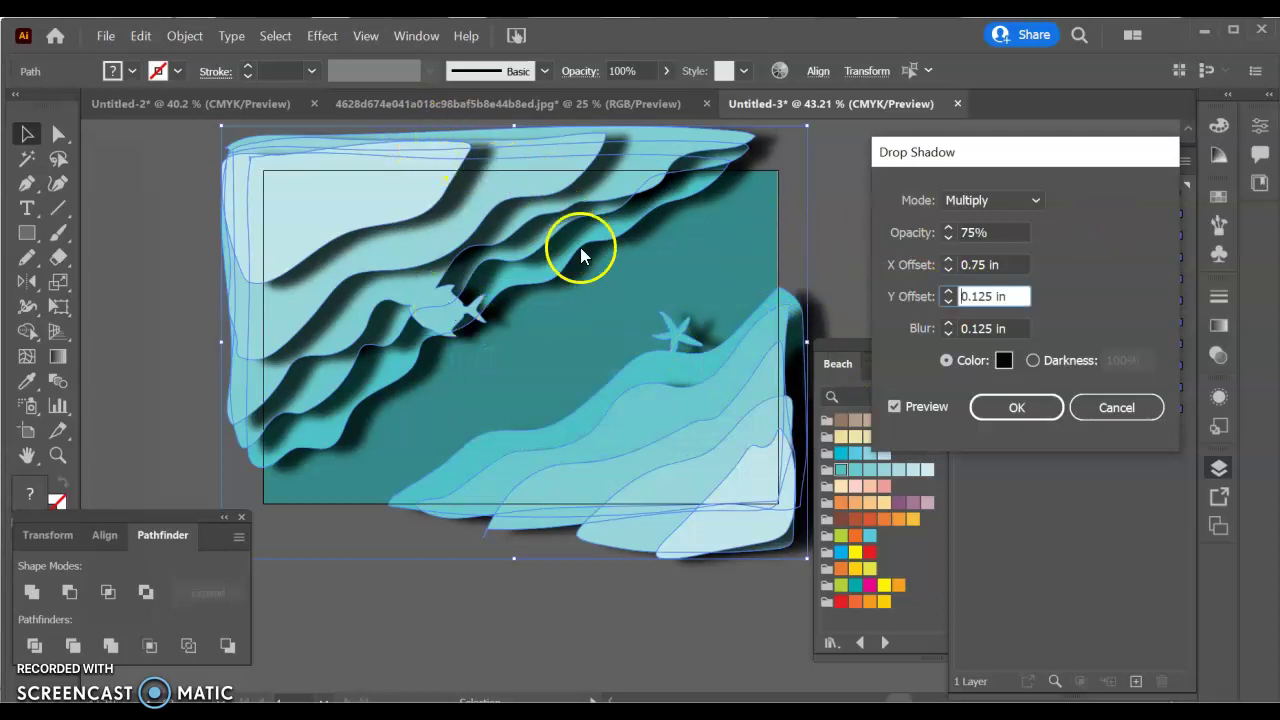
# Cut the shadow's X offset back to 0.5 in, then 0.25 in, keeping Y at 0.125 in.
pyautogui.click(602, 292)
pyautogui.moveTo(1014, 265); pyautogui.dragTo(972, 264)
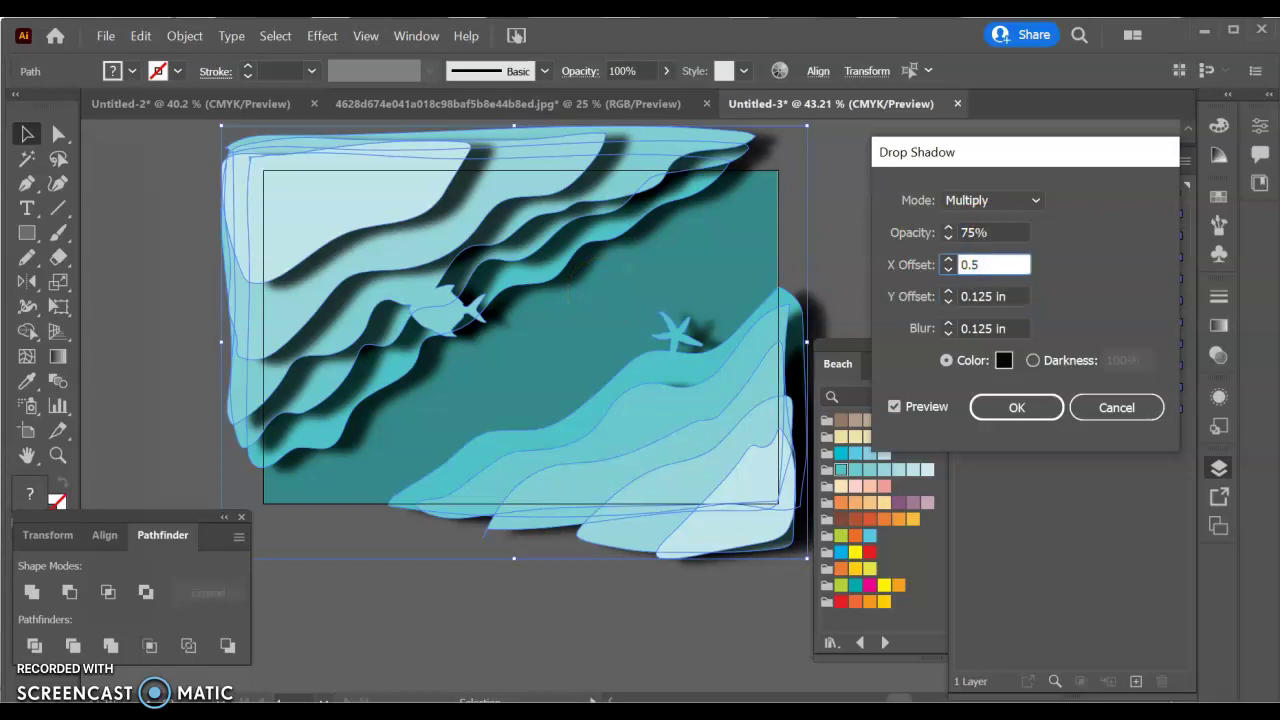
pyautogui.click(1004, 296)
pyautogui.click(1054, 288)
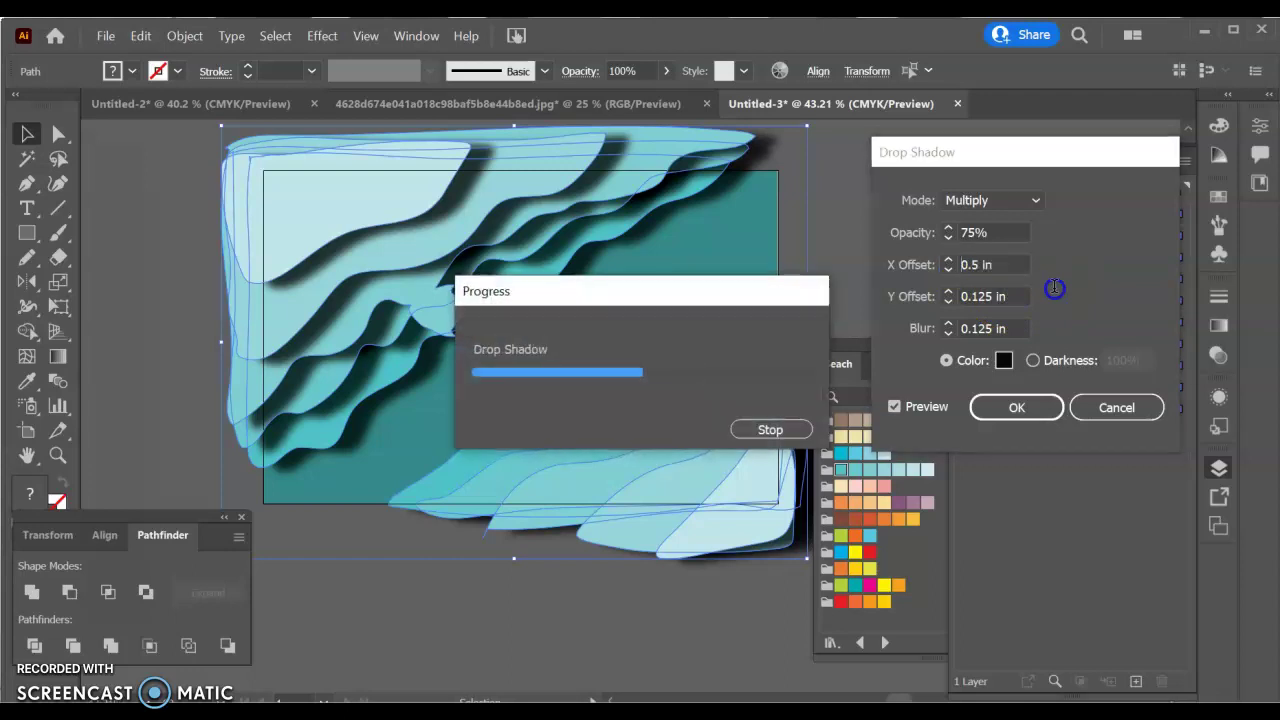
pyautogui.click(988, 264)
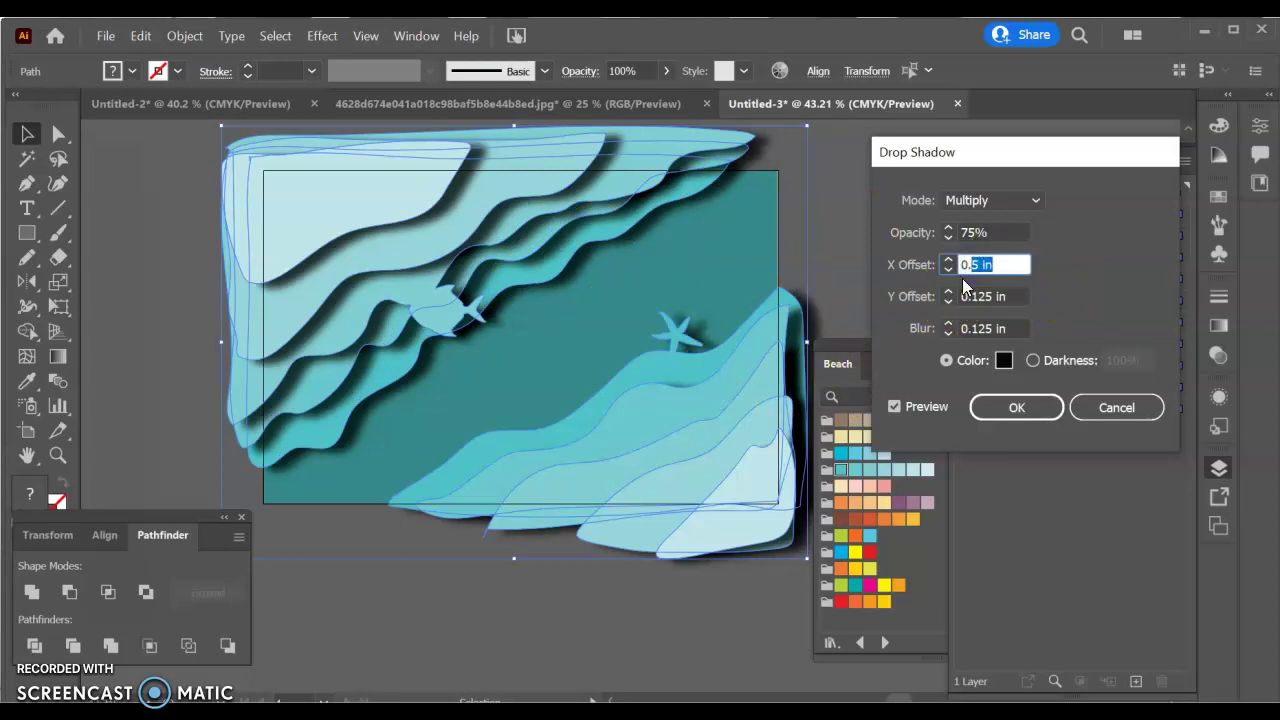
pyautogui.write('0.25')
pyautogui.click(1050, 262)
pyautogui.click(1011, 294)
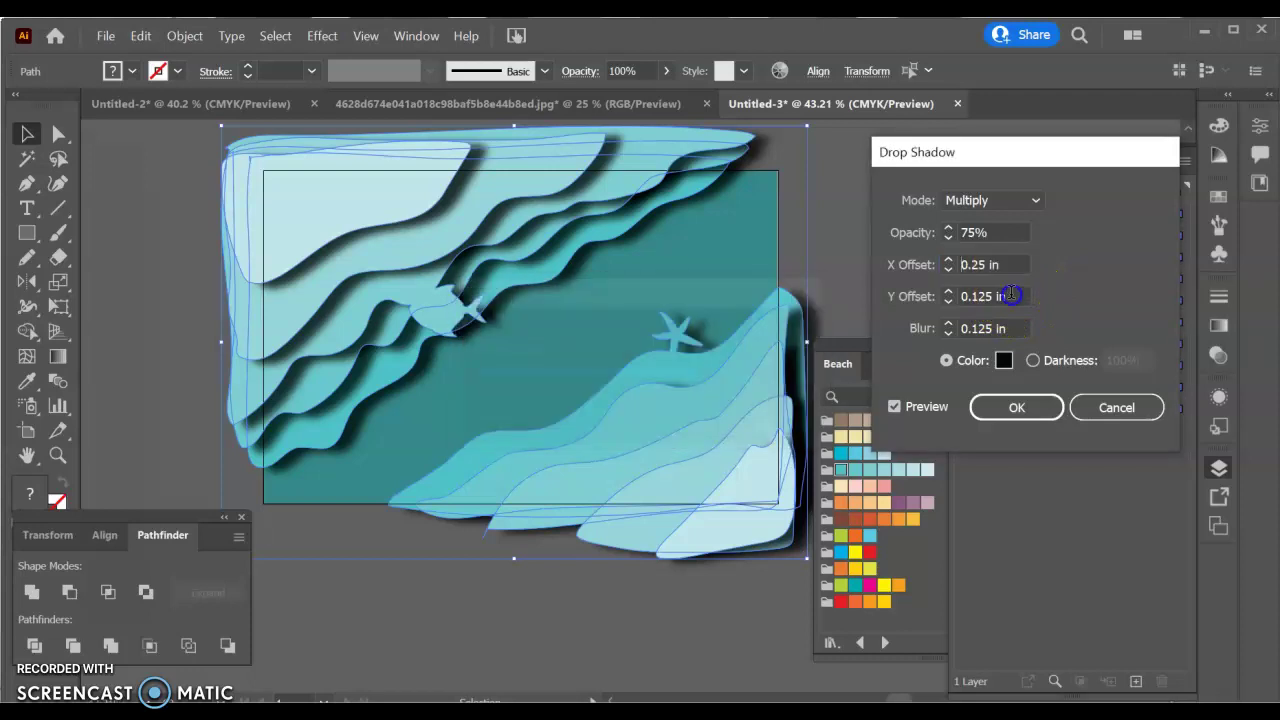
pyautogui.click(1011, 294)
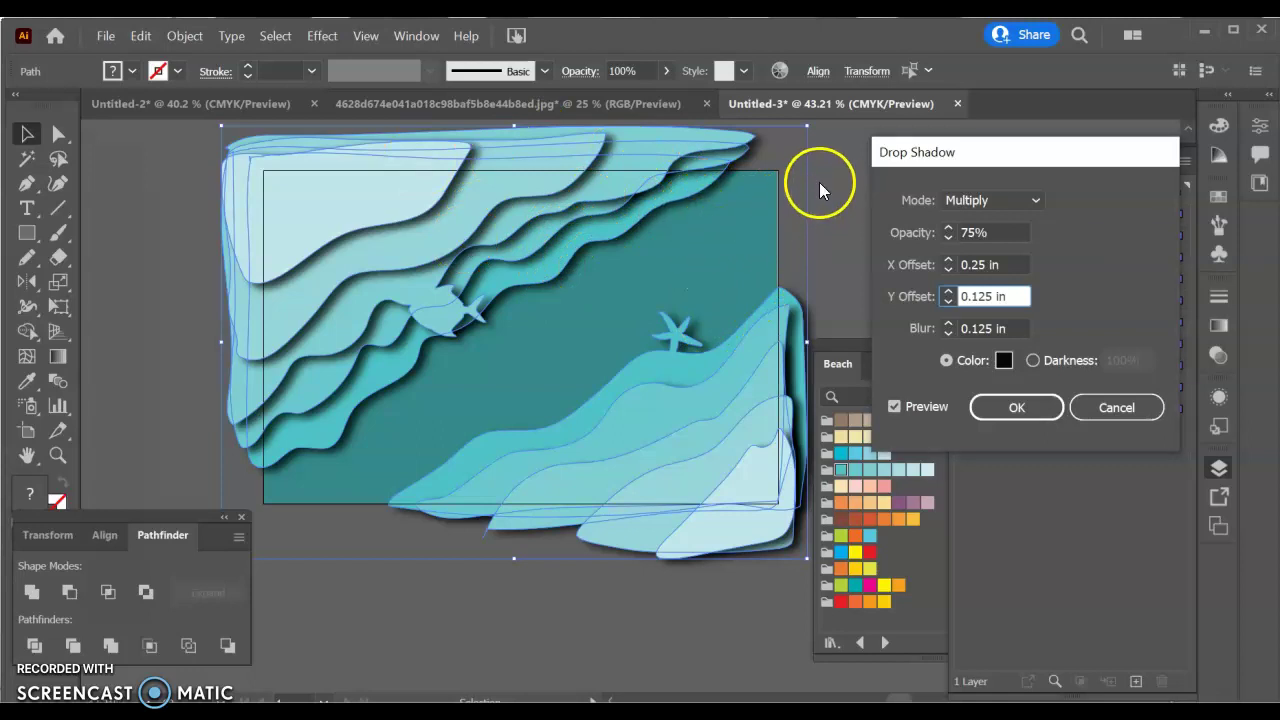
# Discard the trial shadow and give the five top waves a default 75% Multiply drop shadow, 0.0972 in offsets.
pyautogui.click(1150, 407)
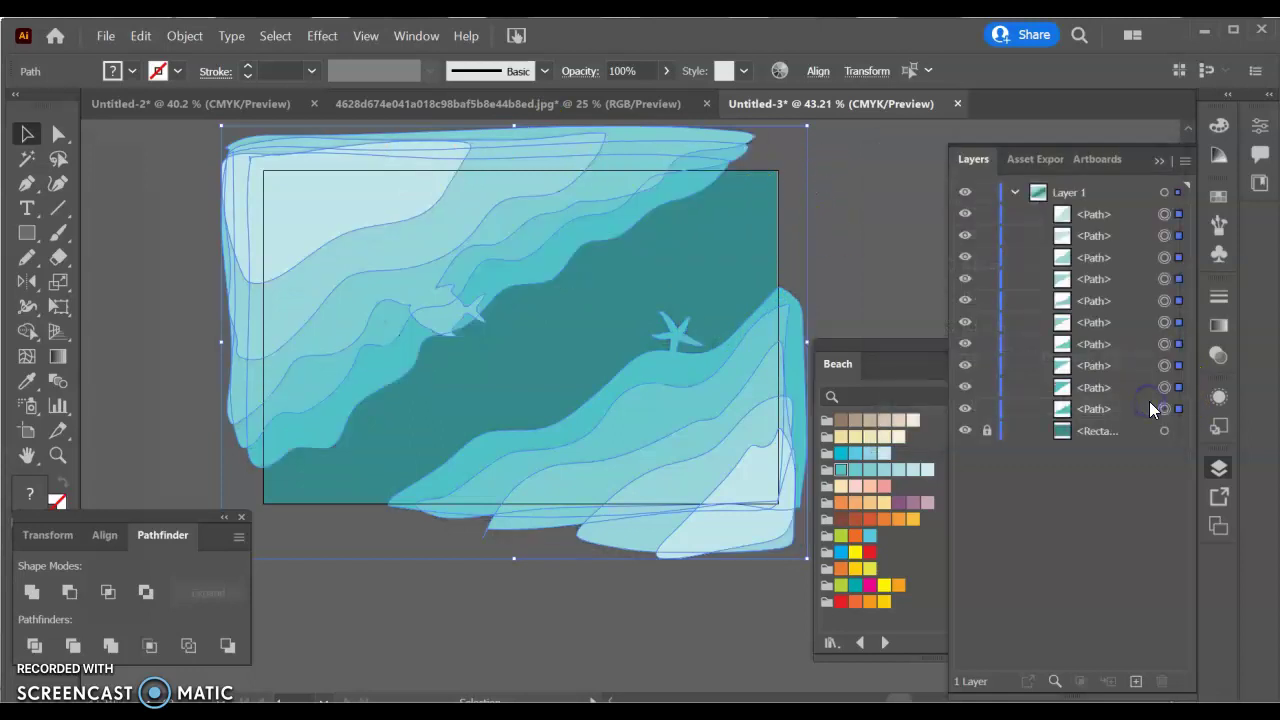
pyautogui.click(846, 236)
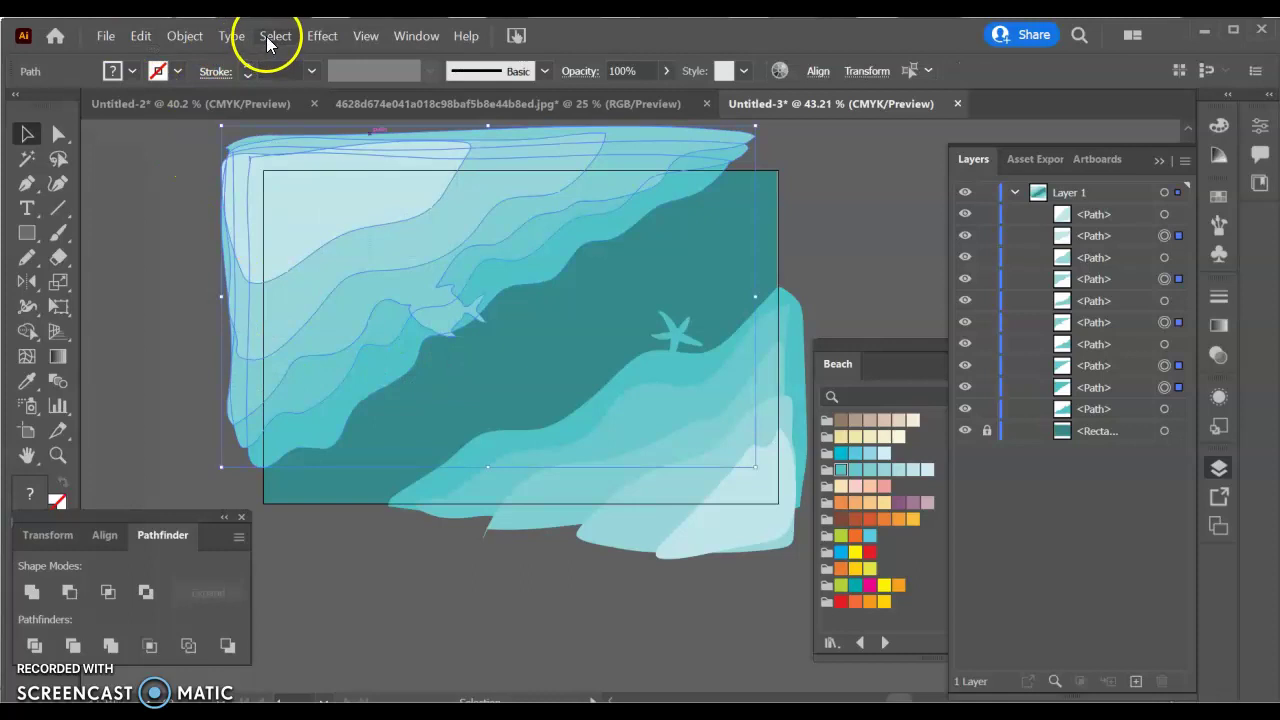
pyautogui.click(322, 37)
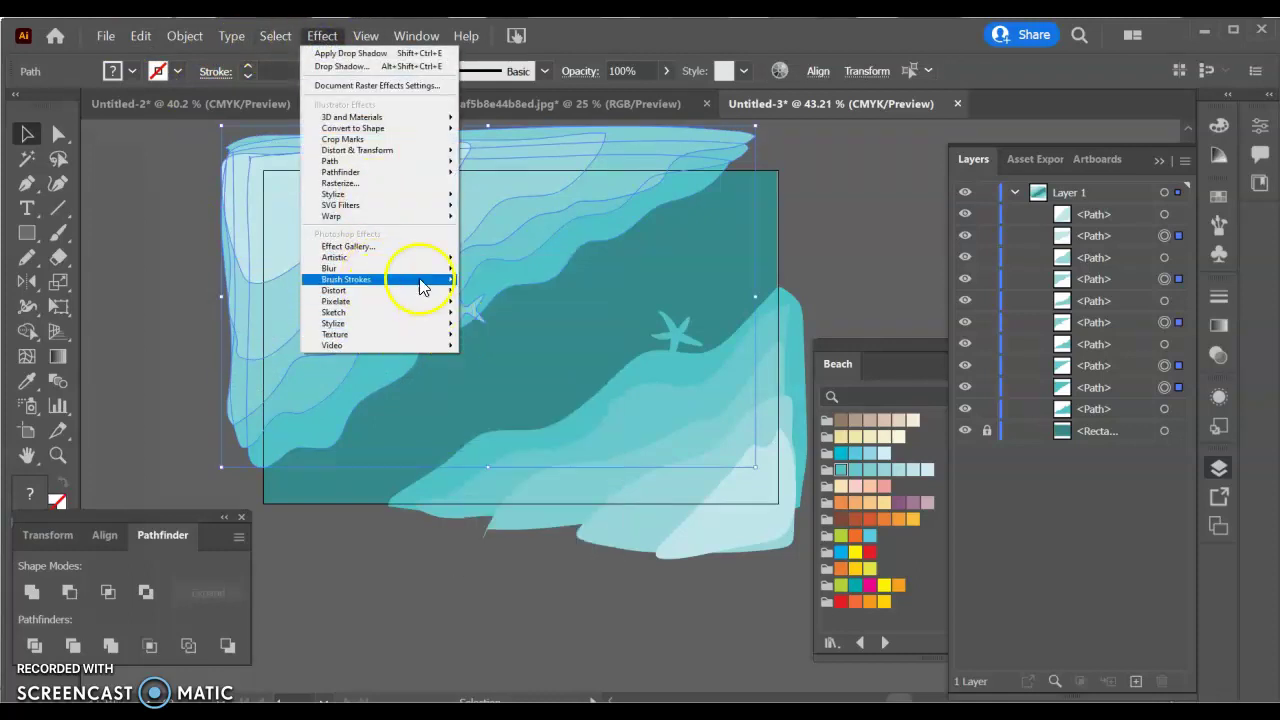
pyautogui.click(476, 198)
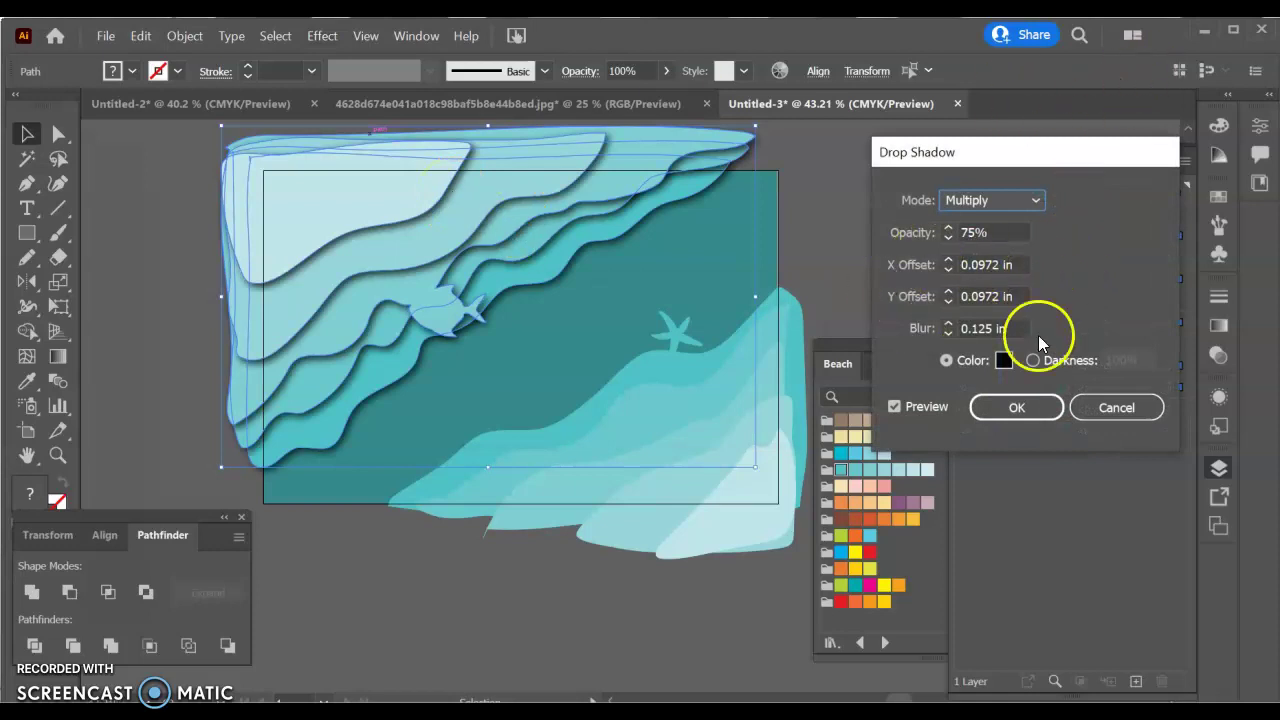
pyautogui.click(1008, 409)
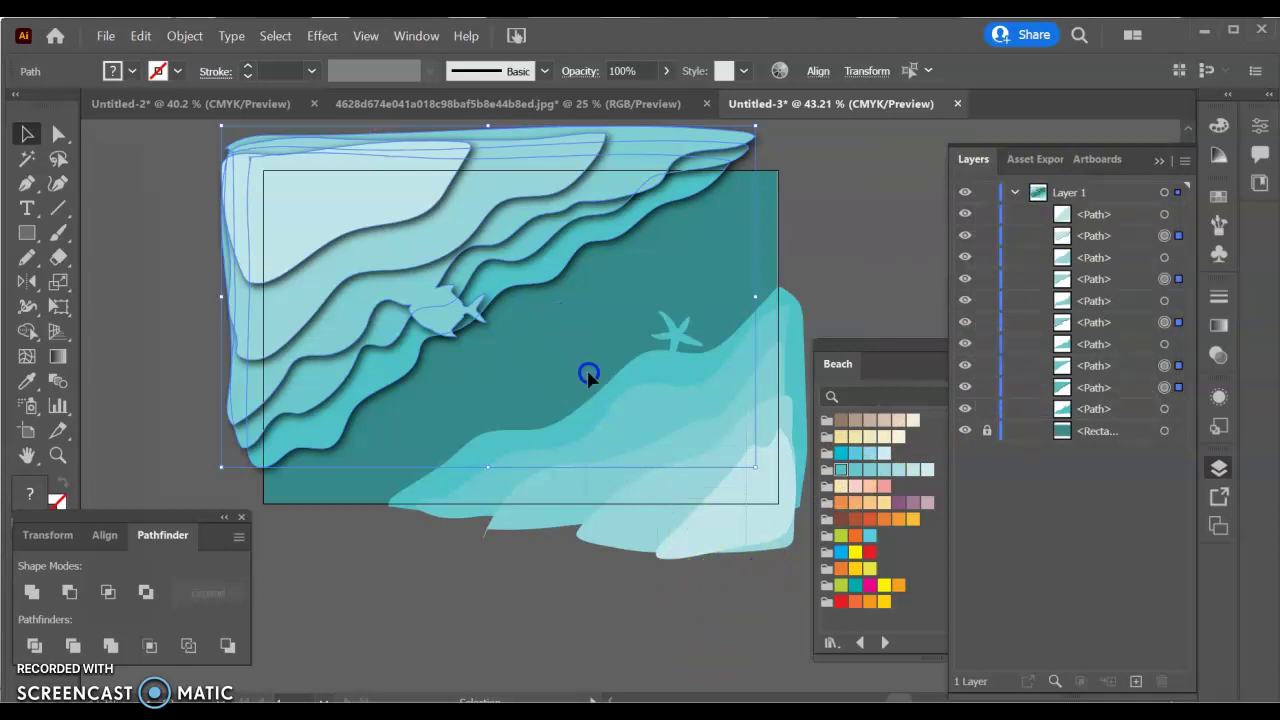
pyautogui.click(586, 537)
# Clear the selection and select the bottom group of wave shapes.
pyautogui.click(704, 625)
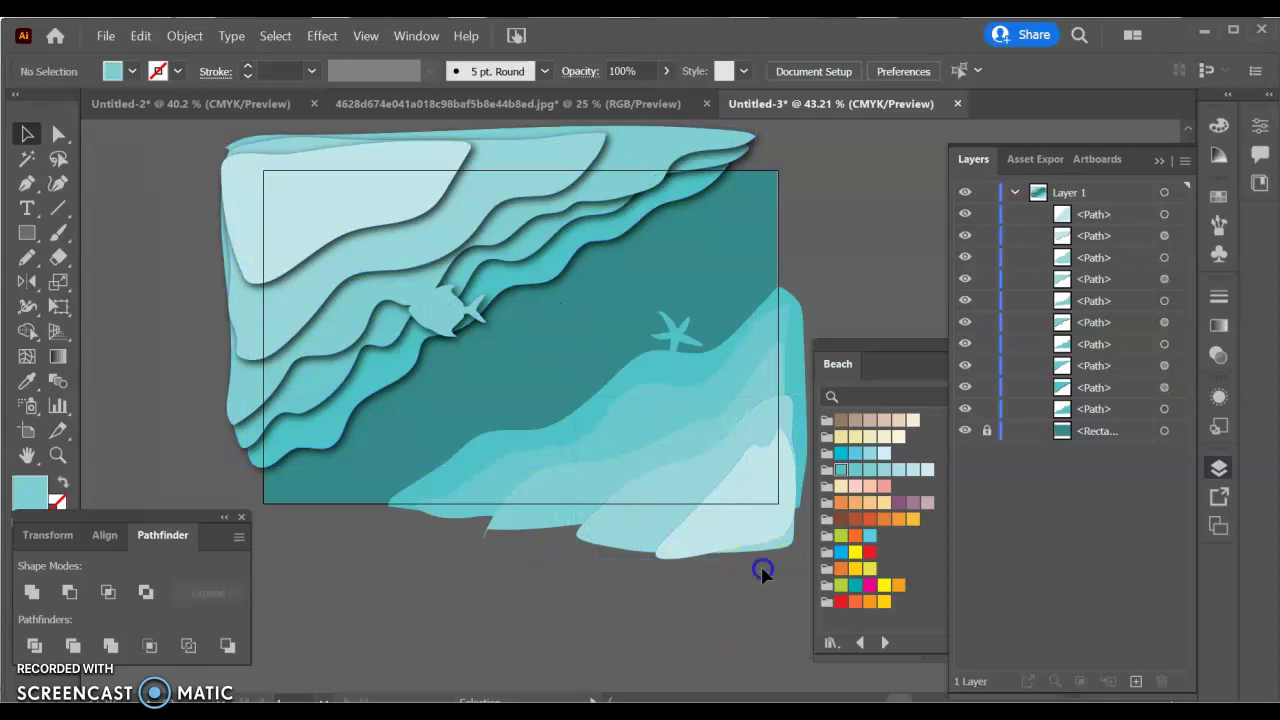
pyautogui.click(667, 333)
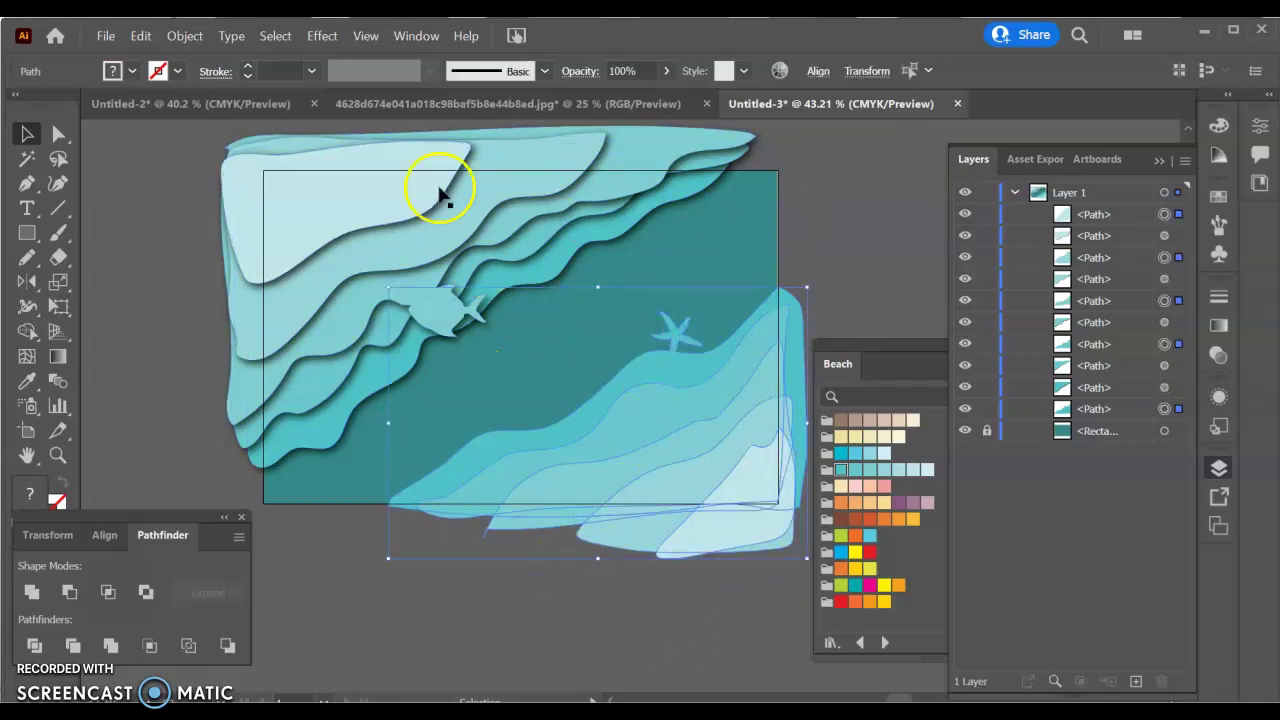
pyautogui.click(287, 36)
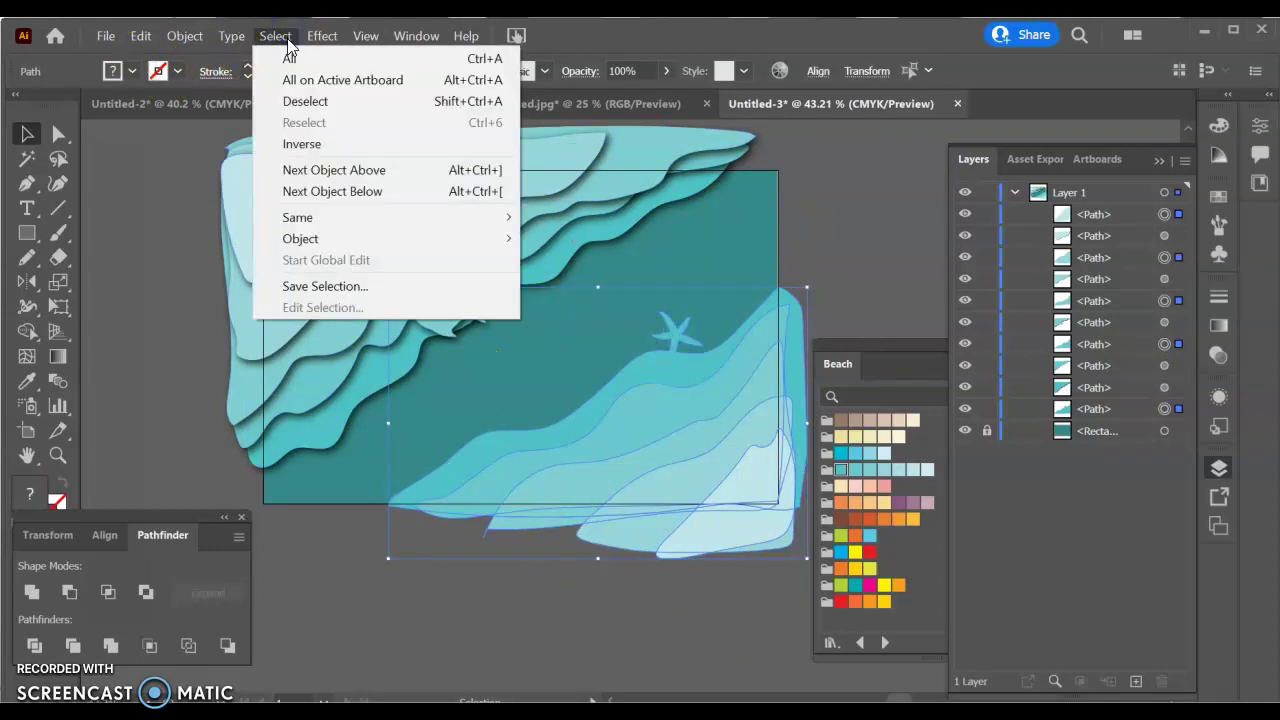
# Apply a Drop Shadow to the bottom waves with X and Y offsets of -0.0972 in.
pyautogui.moveTo(314, 40)
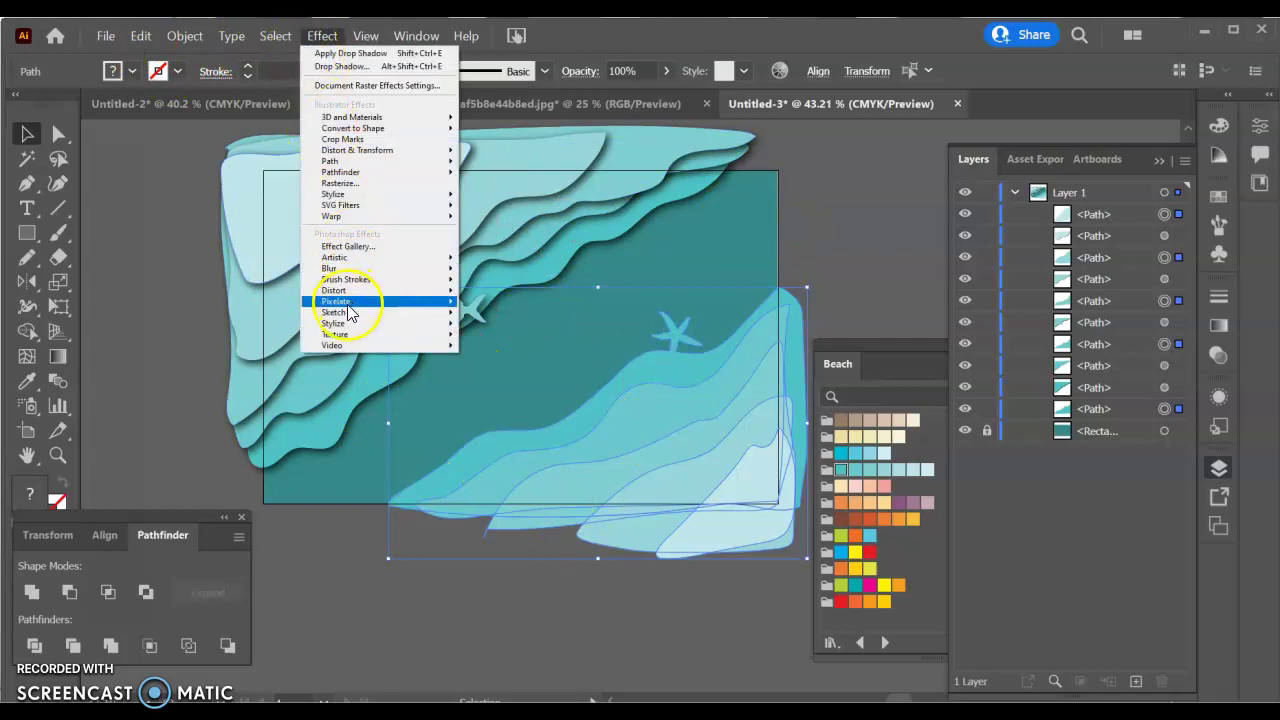
pyautogui.moveTo(351, 322)
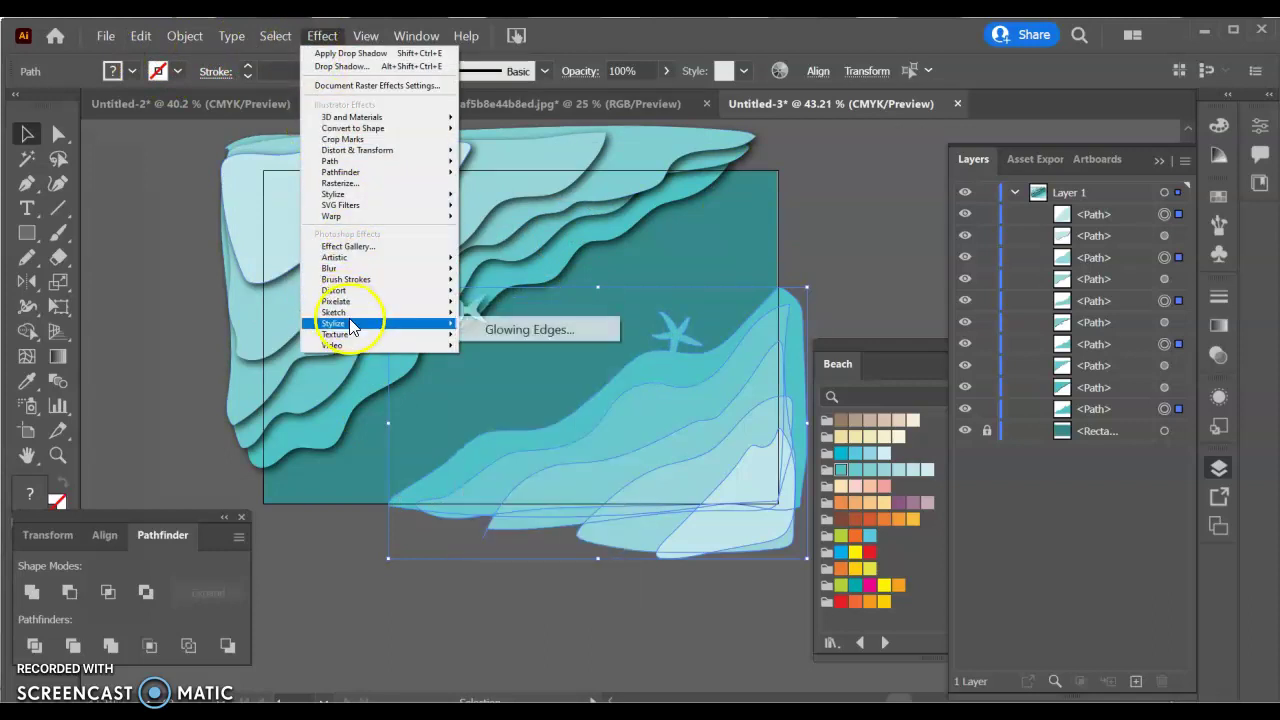
pyautogui.click(483, 203)
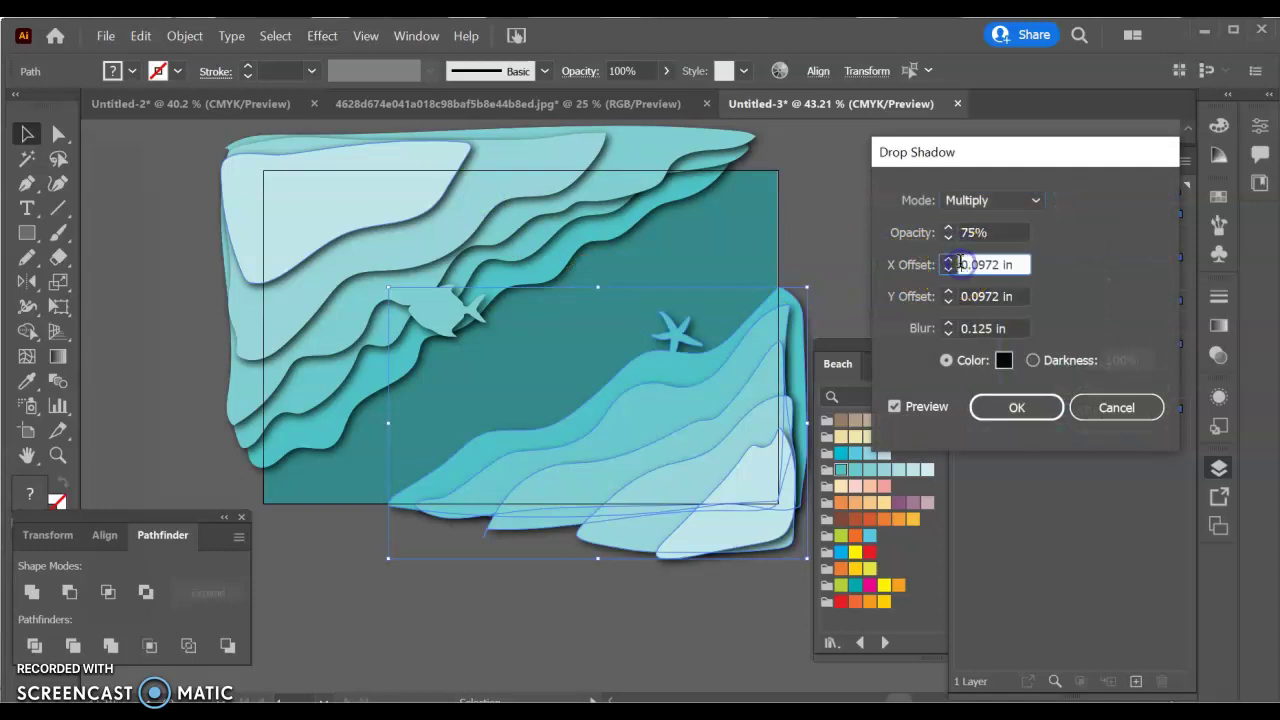
pyautogui.write('-')
pyautogui.click(962, 305)
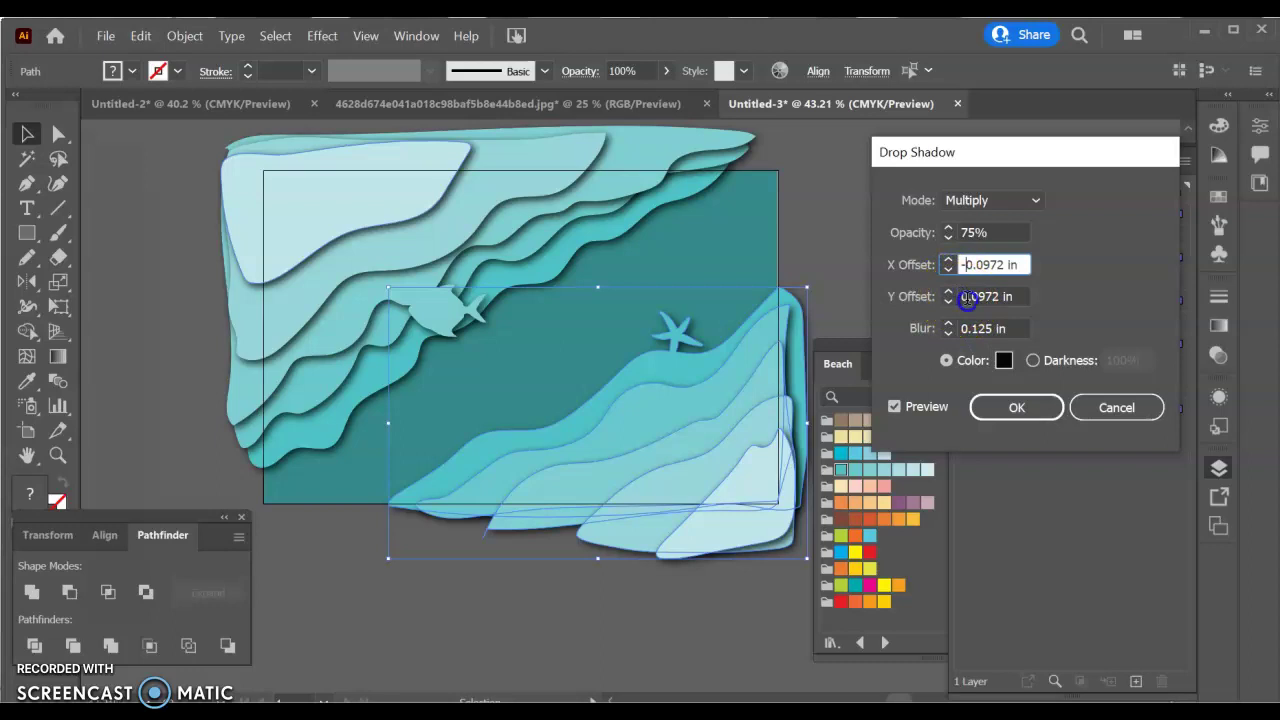
pyautogui.click(965, 300)
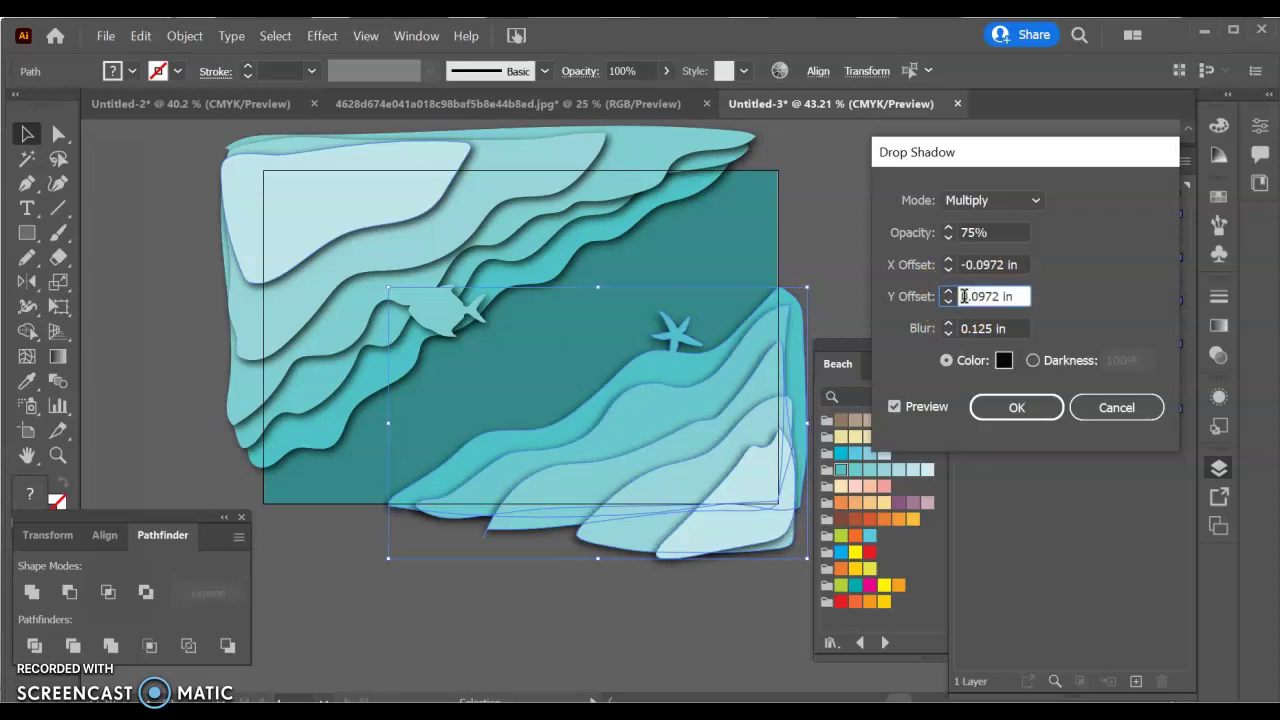
pyautogui.write('-')
pyautogui.click(1026, 316)
pyautogui.click(1007, 264)
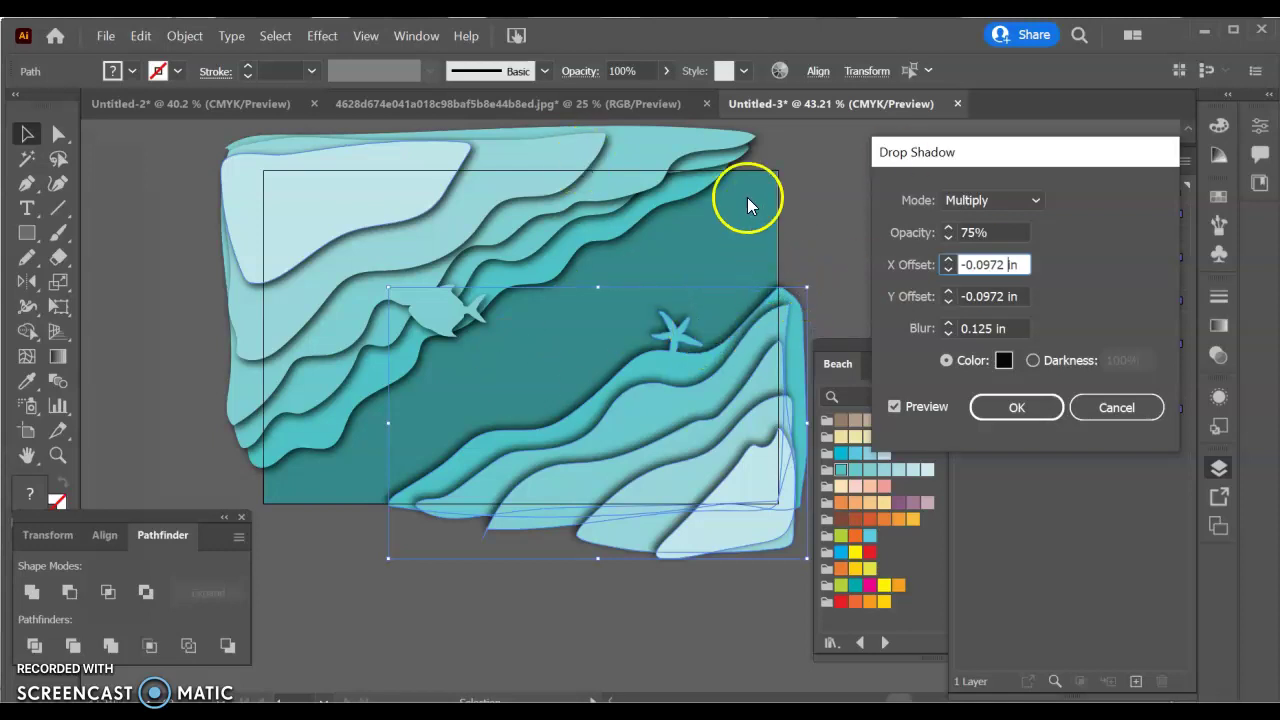
pyautogui.click(1037, 402)
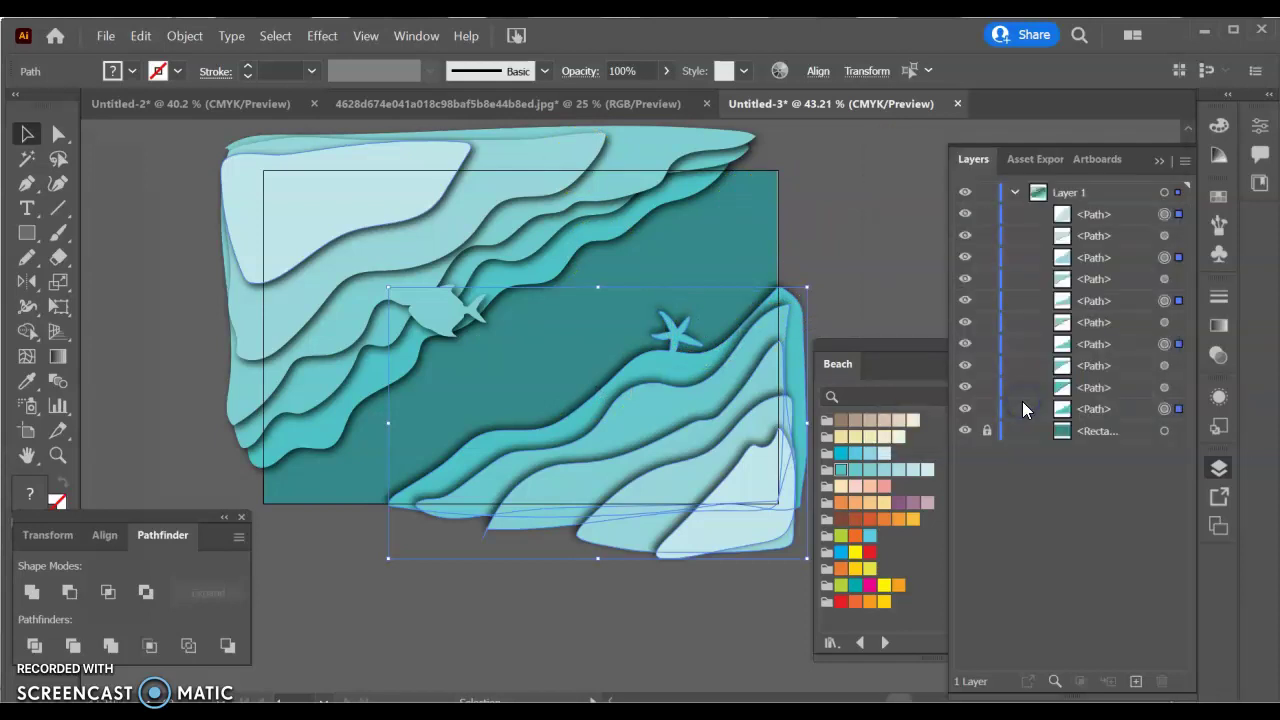
# Marquee-select the five top waves and drag them about 0.65 in right and 0.45 in down.
pyautogui.click(842, 252)
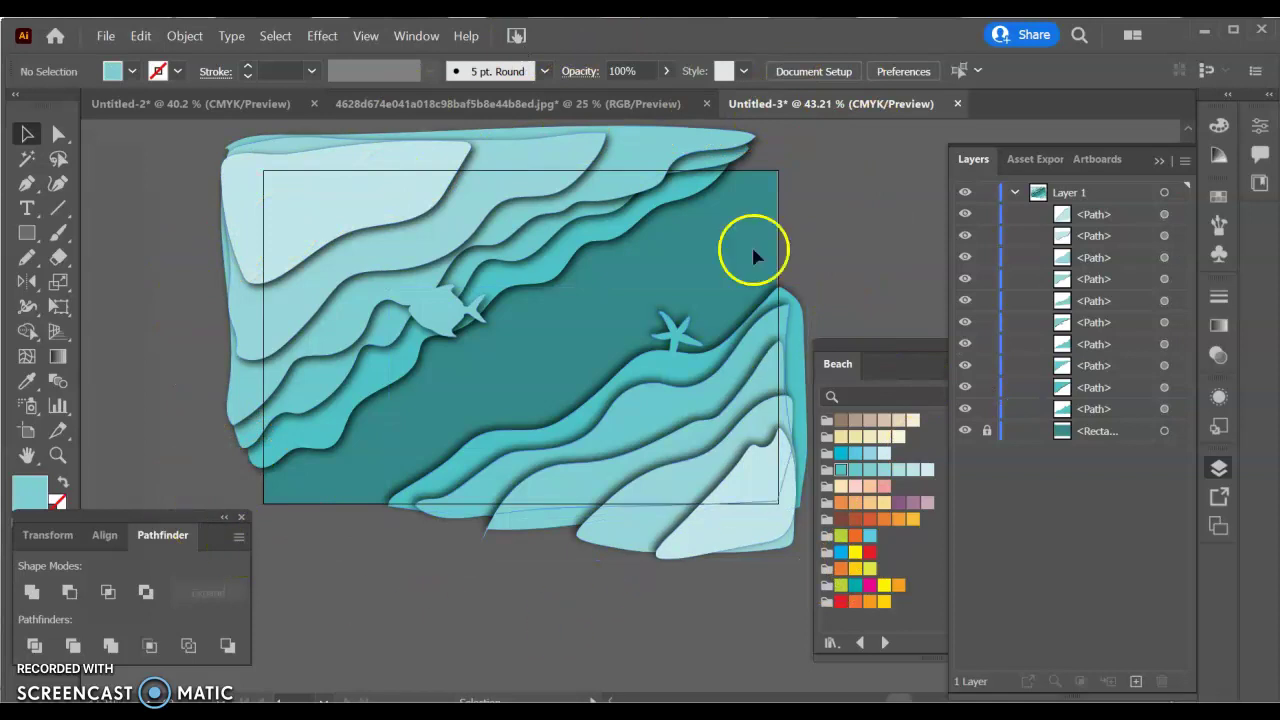
pyautogui.moveTo(212, 137); pyautogui.dragTo(420, 333)
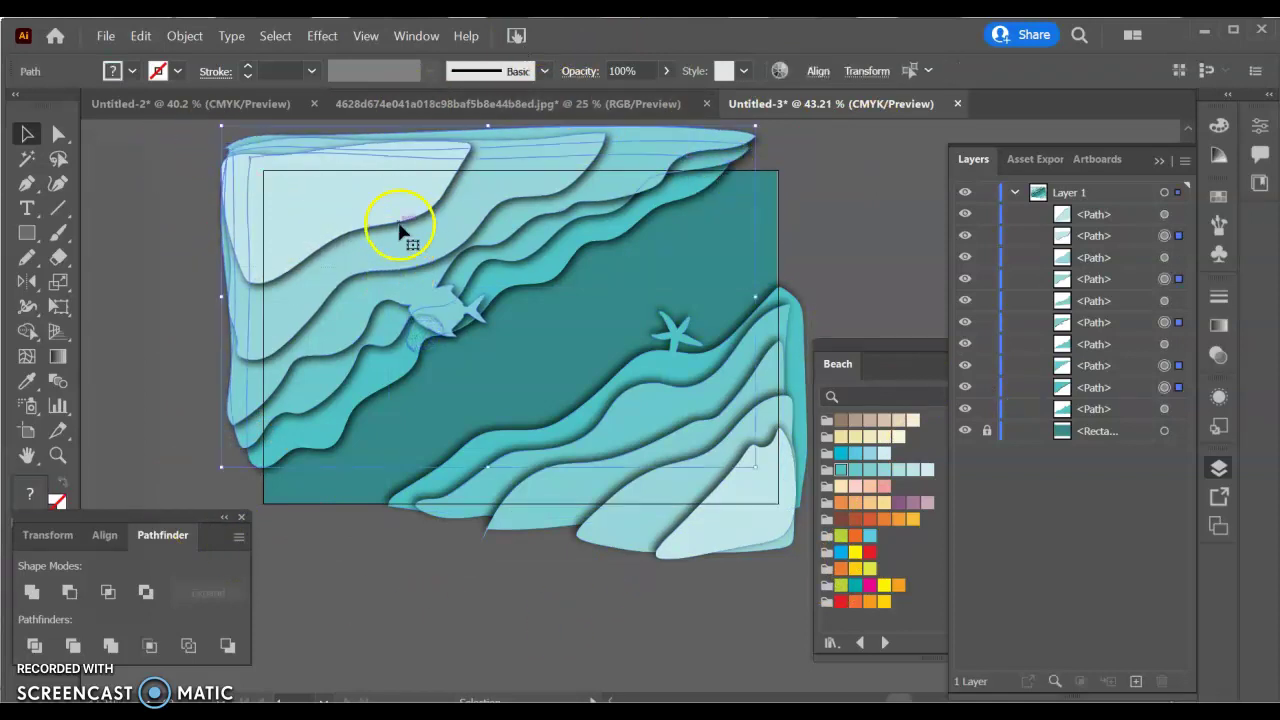
pyautogui.moveTo(400, 223); pyautogui.dragTo(414, 237)
pyautogui.click(865, 233)
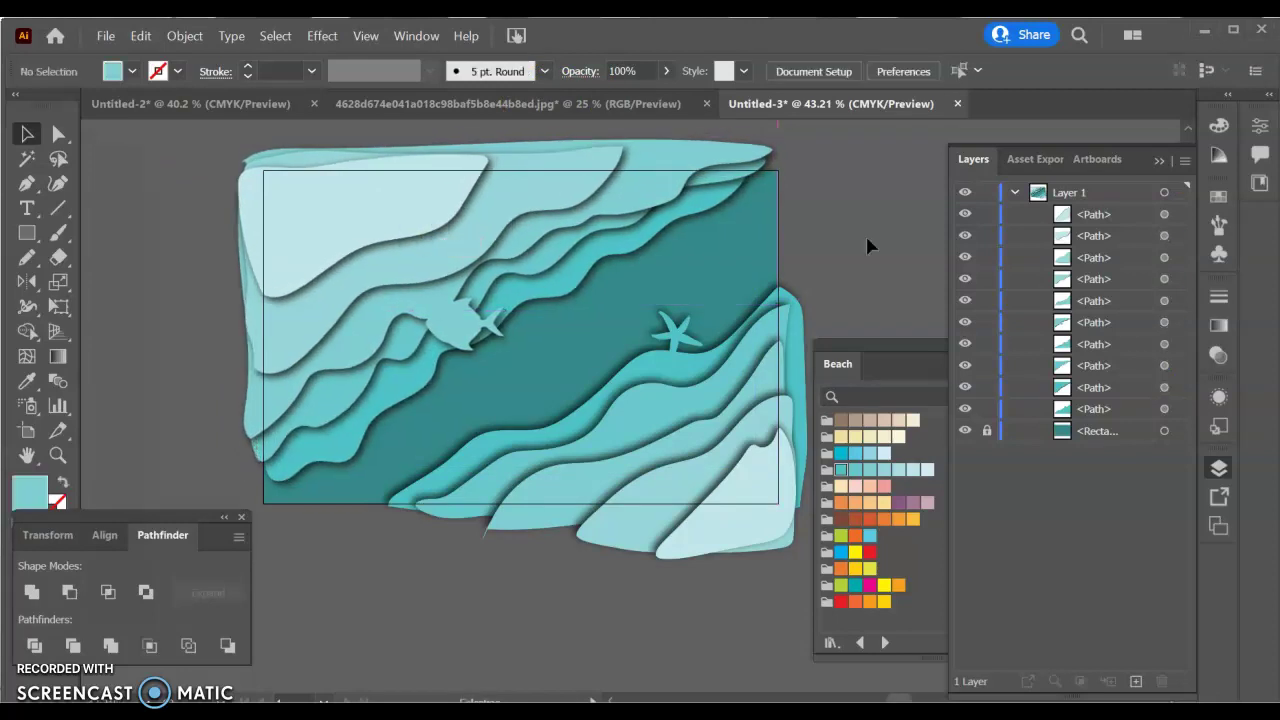